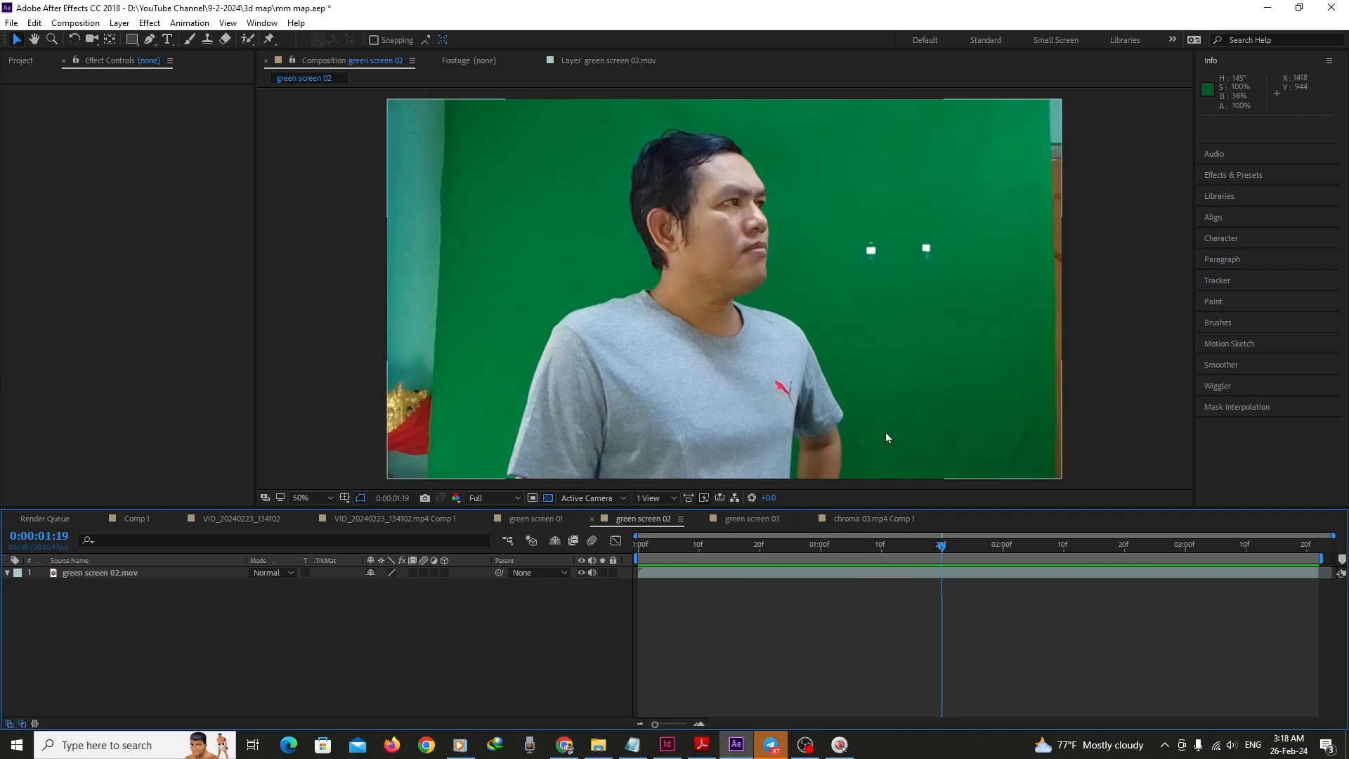
Examine the two white spots on the green backdrop beside the man's face and review the clip's motion
scroll(883, 322, "up", 2)
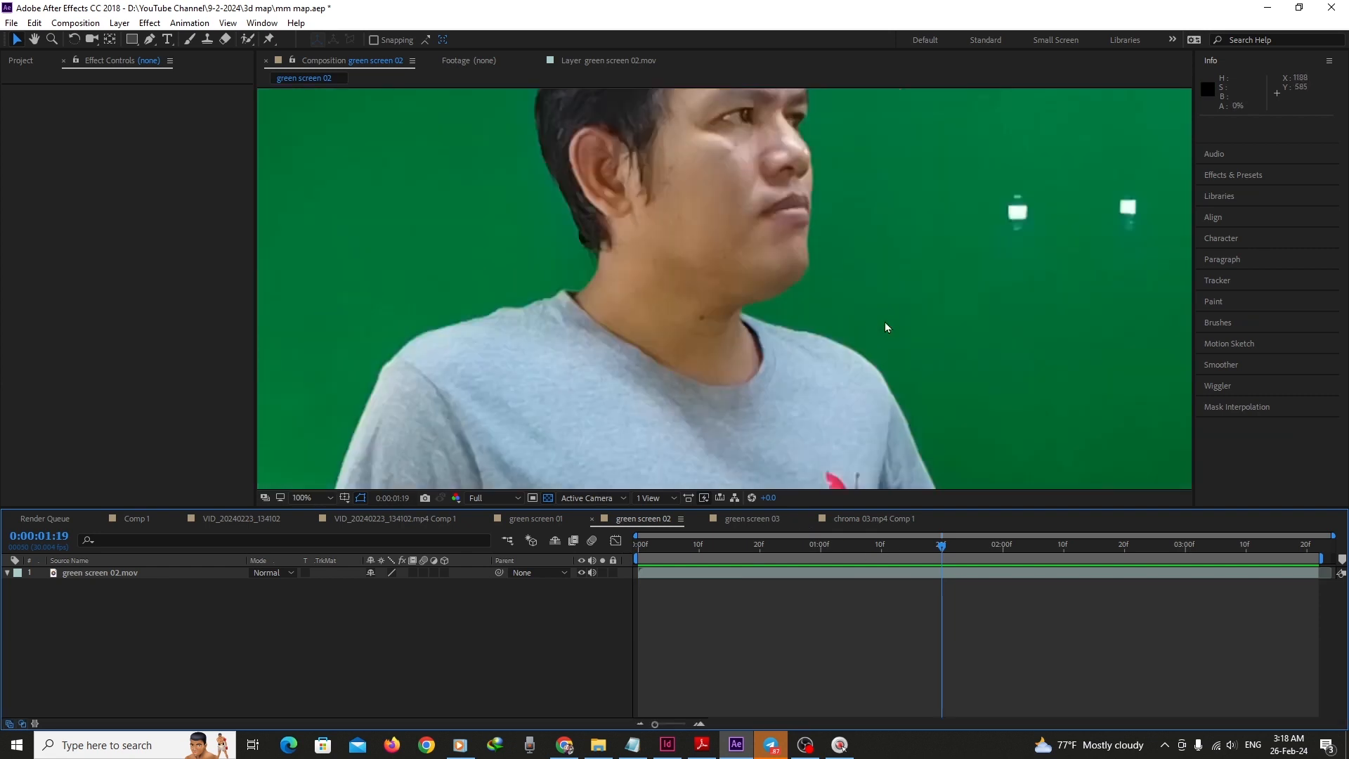
key("space")
left_click_drag(970, 285, 723, 314)
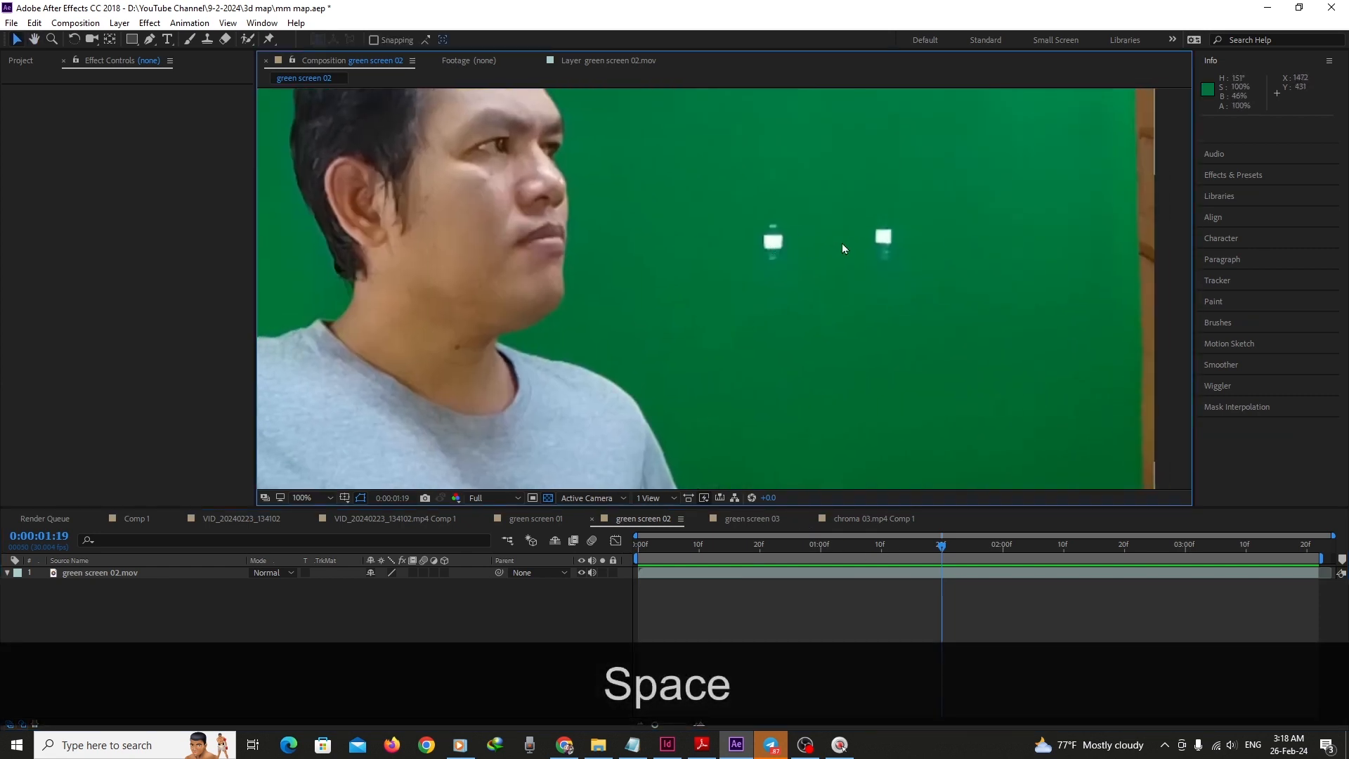
scroll(780, 254, "up", 2)
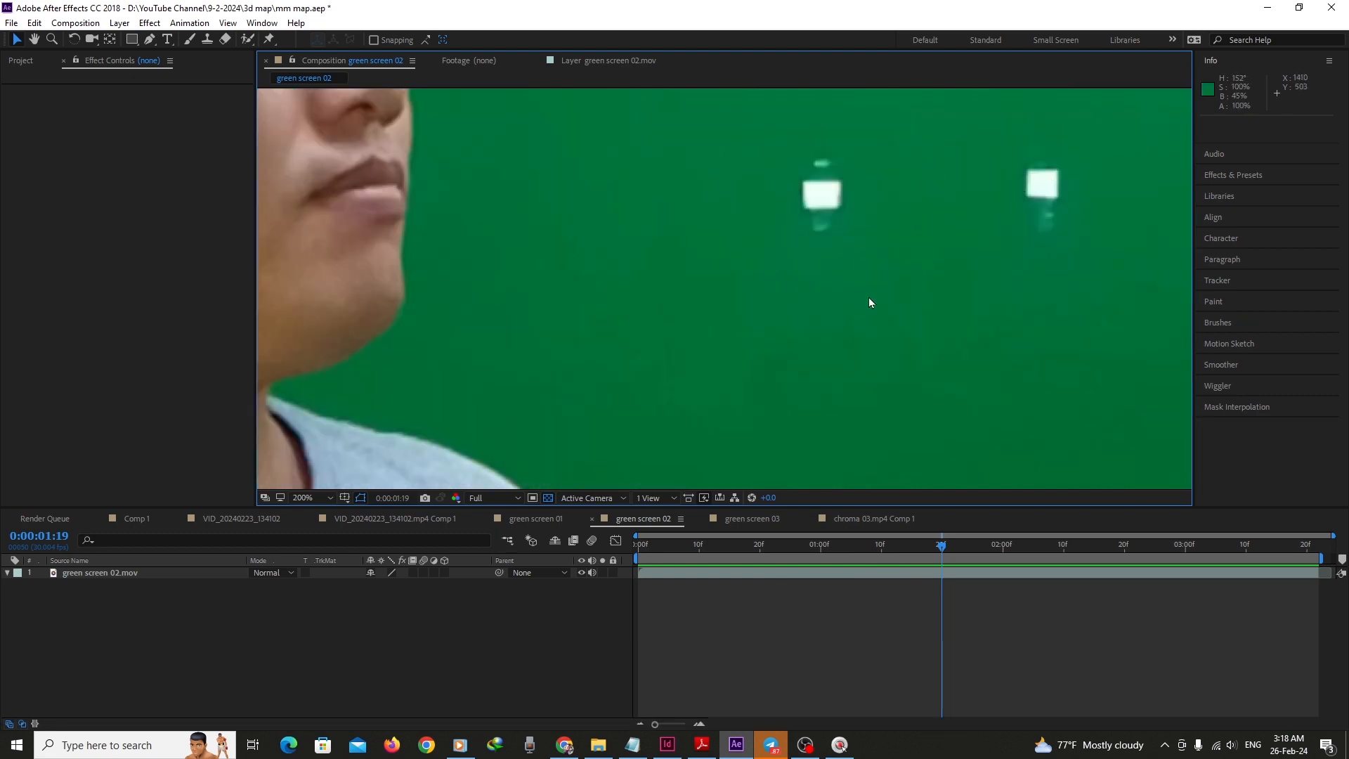
scroll(868, 297, "down", 4)
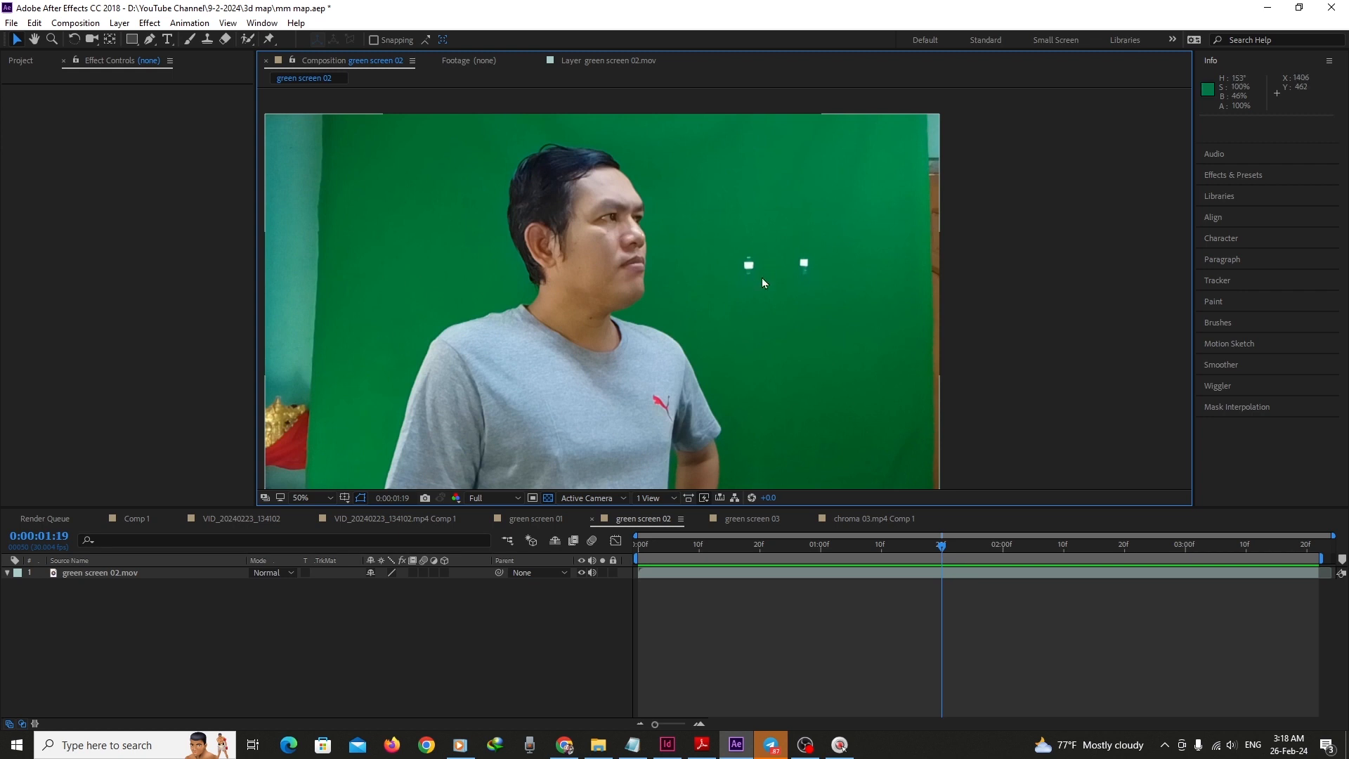
key("slash")
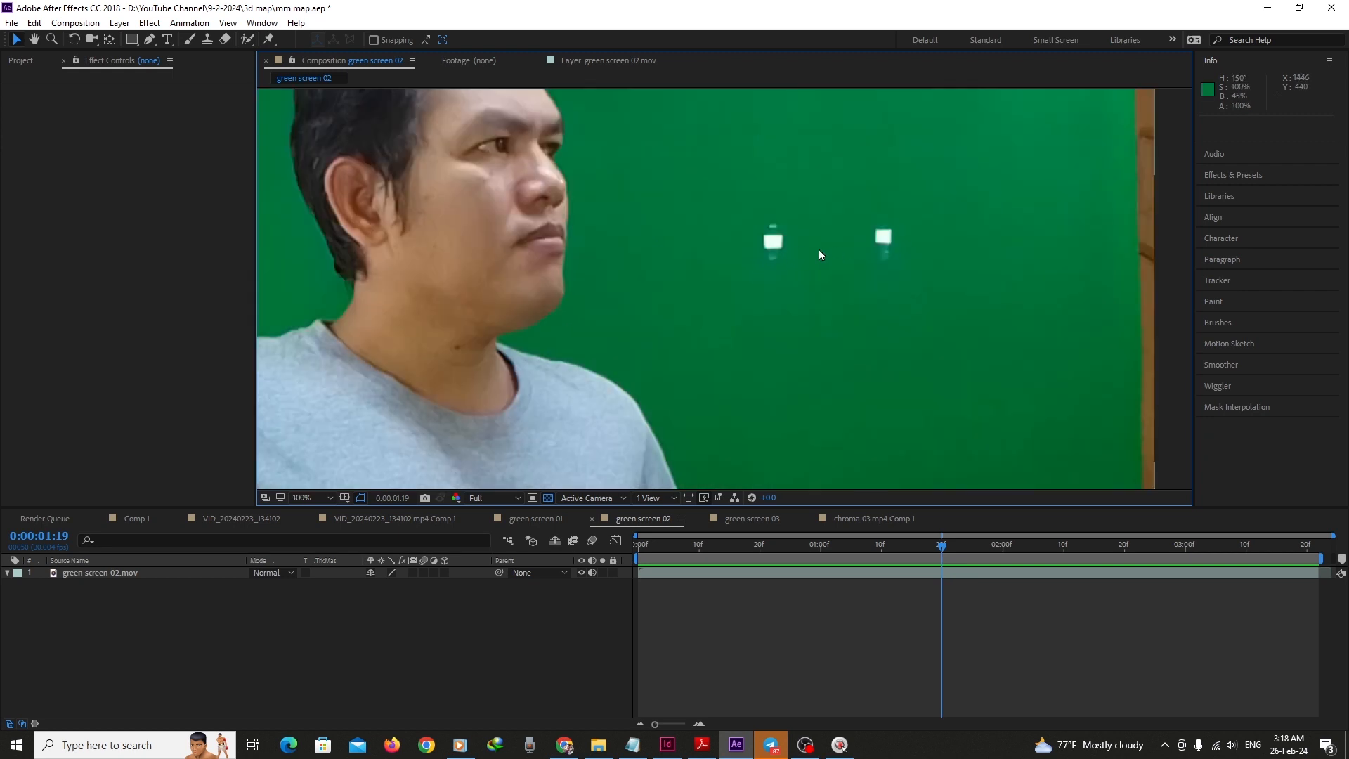
key("comma")
key("space")
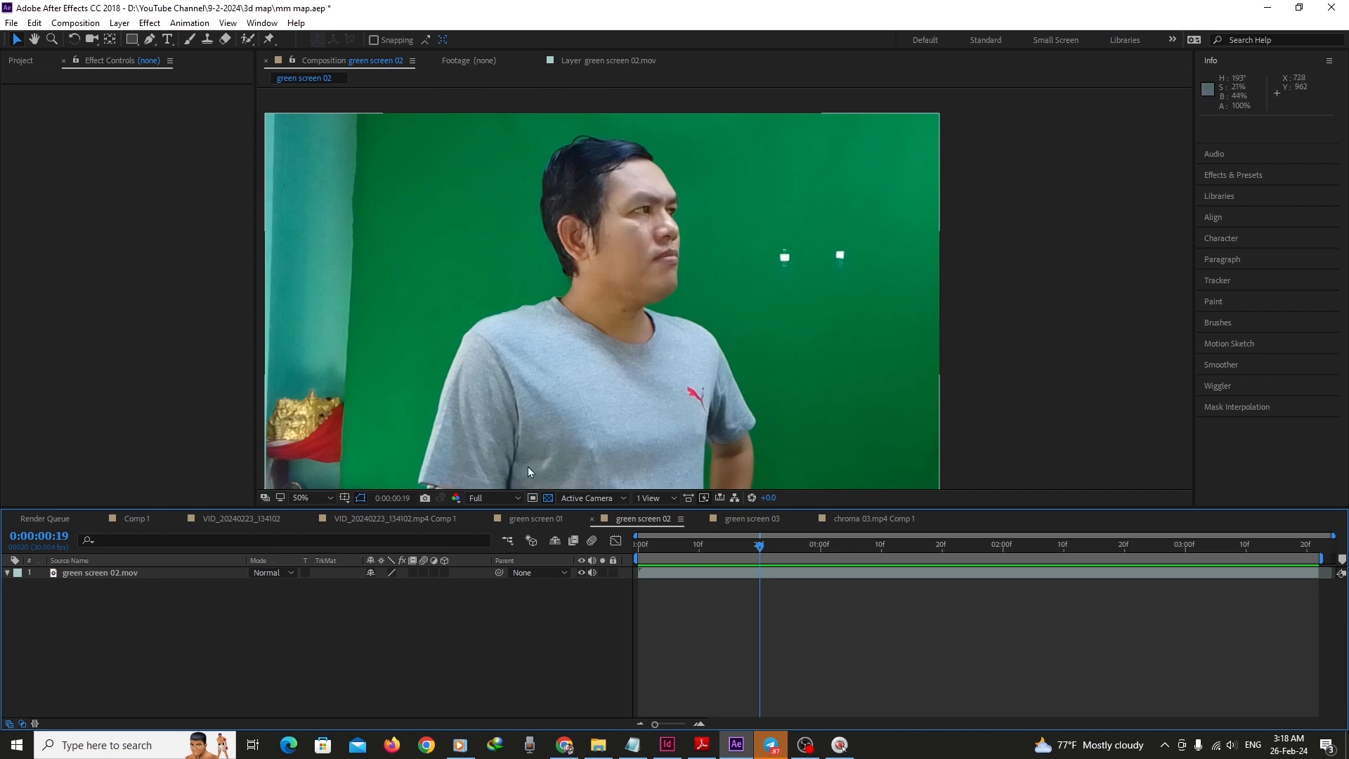
Draw a closed Pen tool mask around the man on the green screen 02.mov layer at the first frame, excluding both white spots
left_click_drag(760, 548, 656, 553)
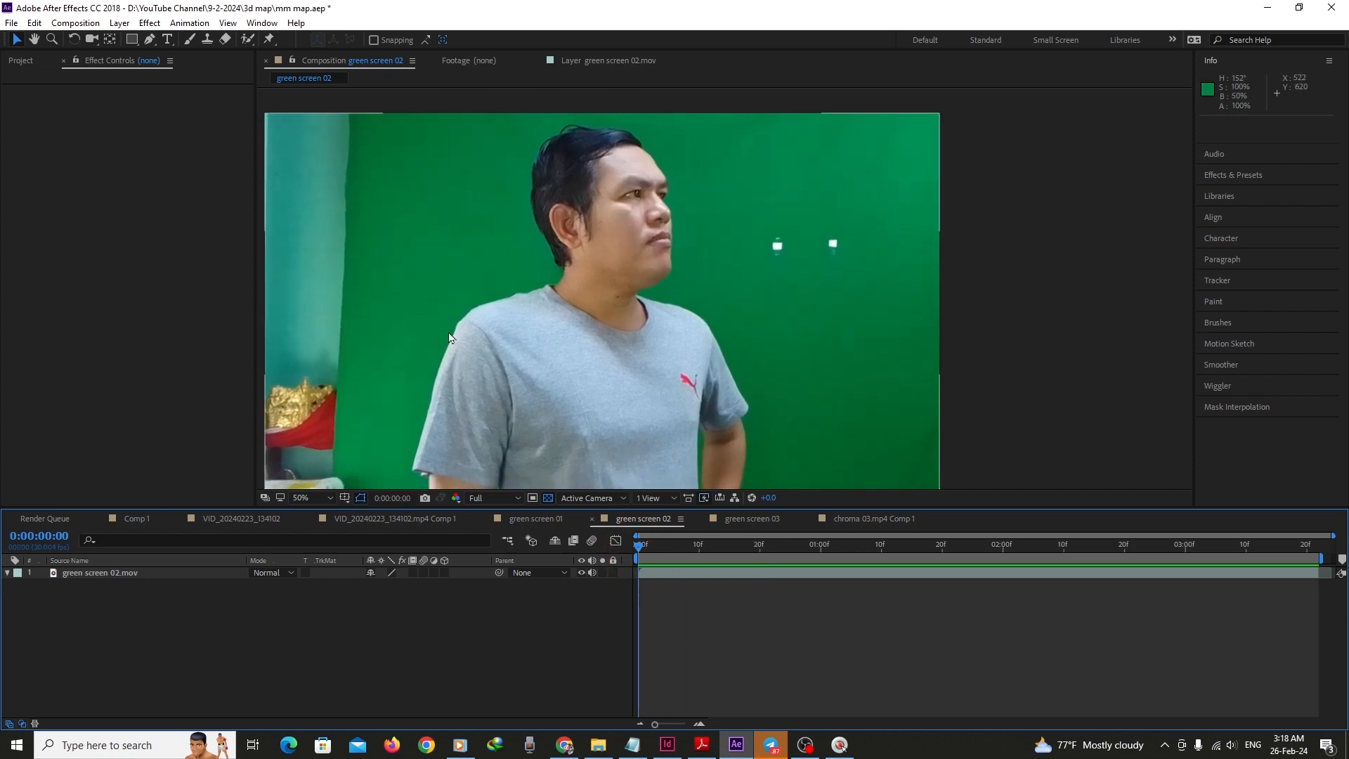
left_click(150, 41)
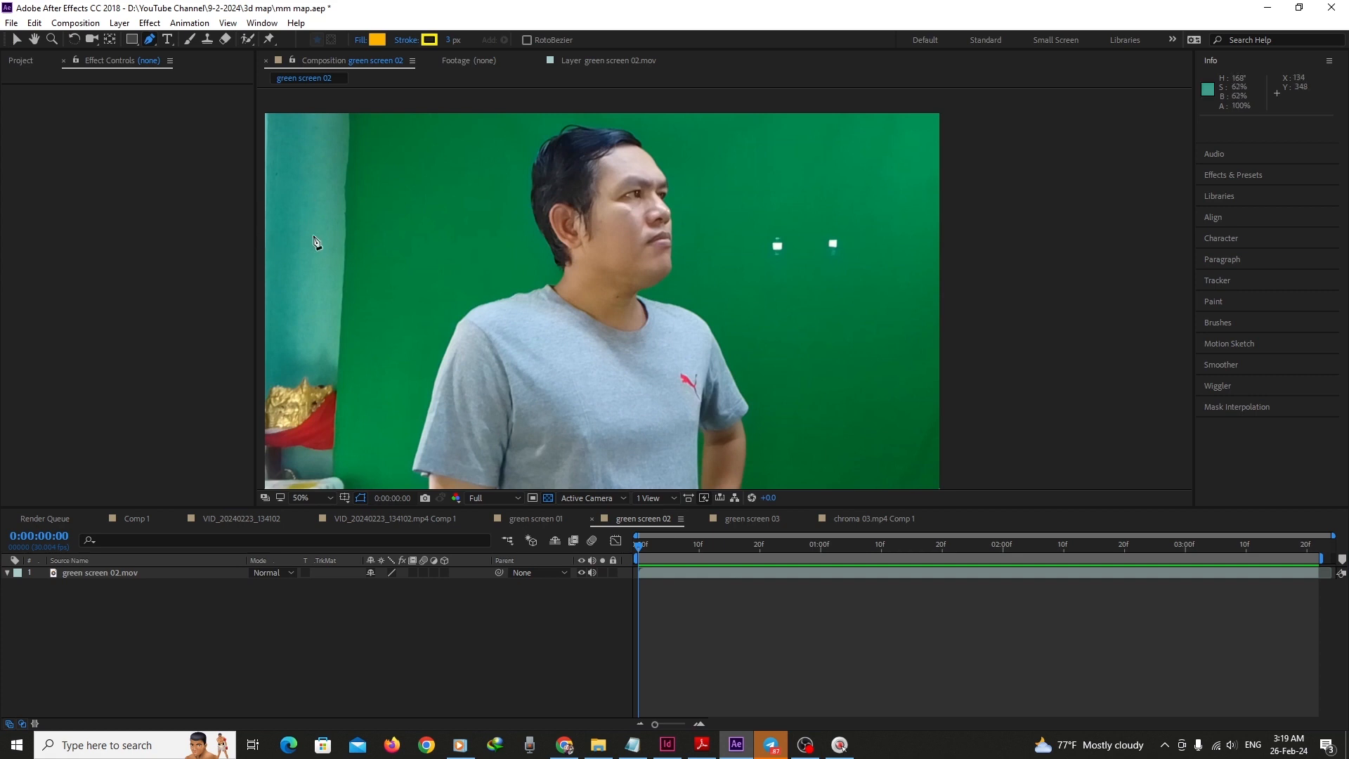
key("comma")
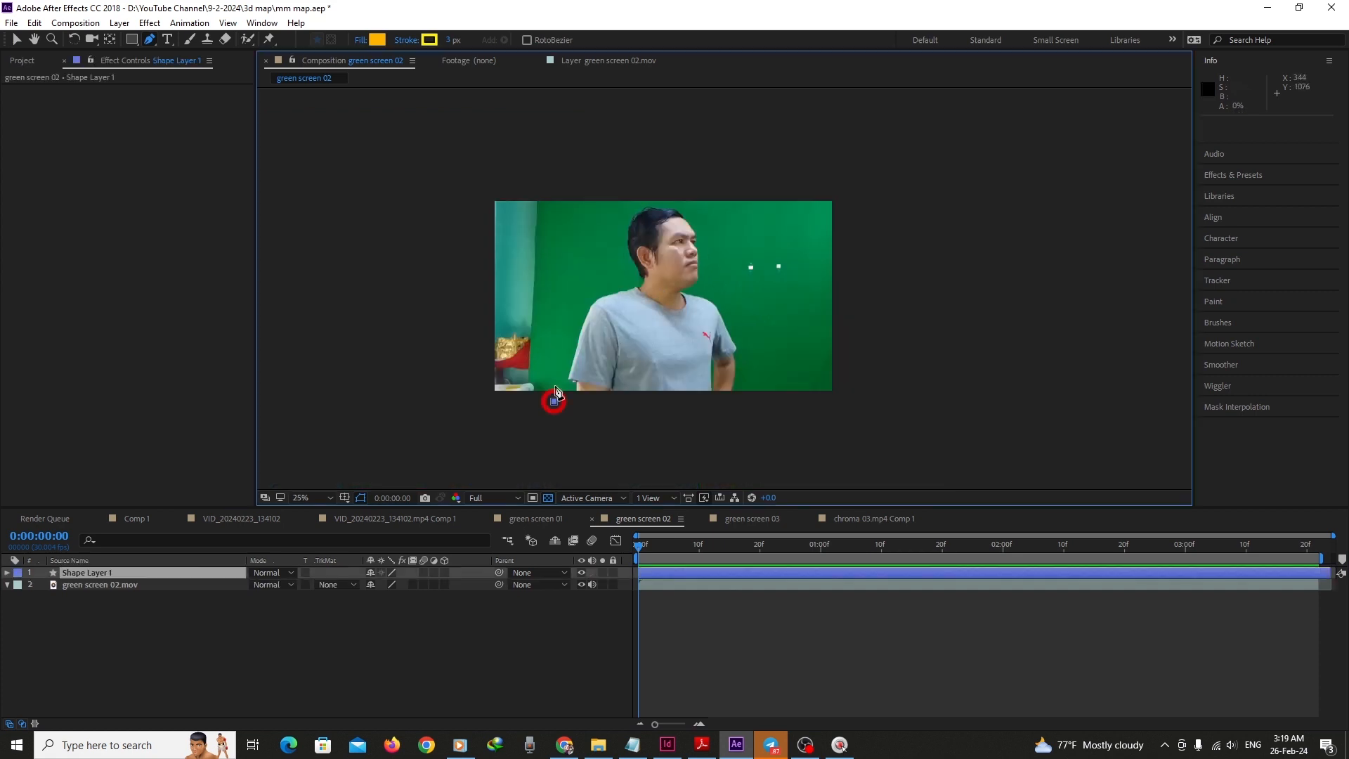
left_click(132, 573)
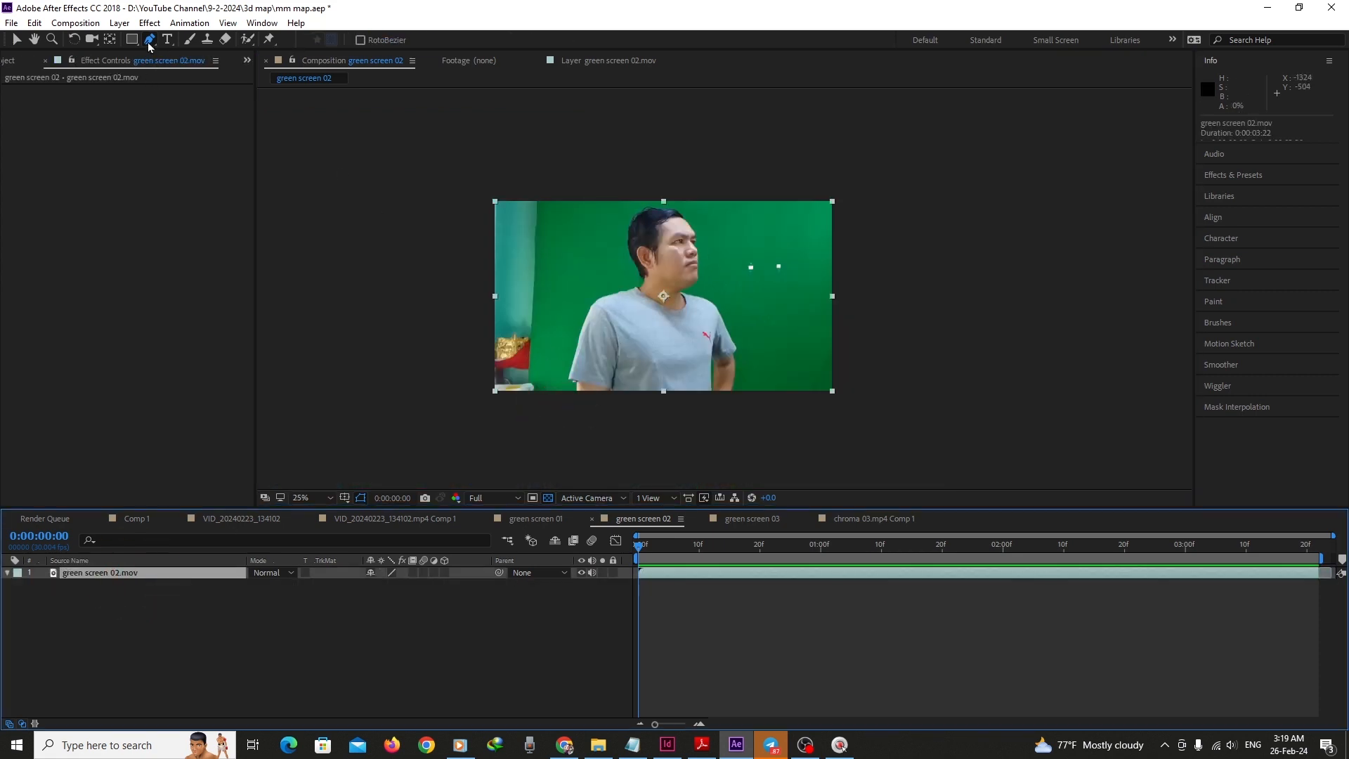
left_click(552, 404)
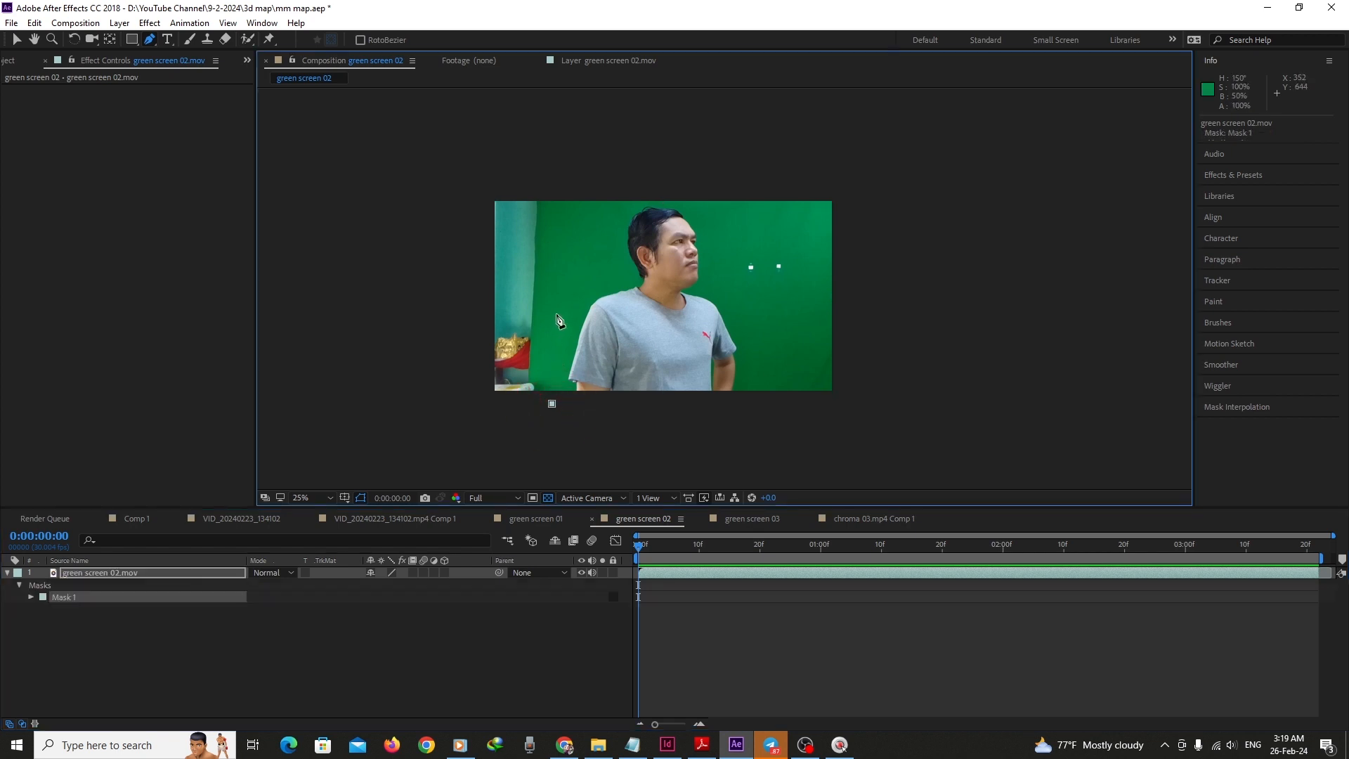
left_click(596, 183)
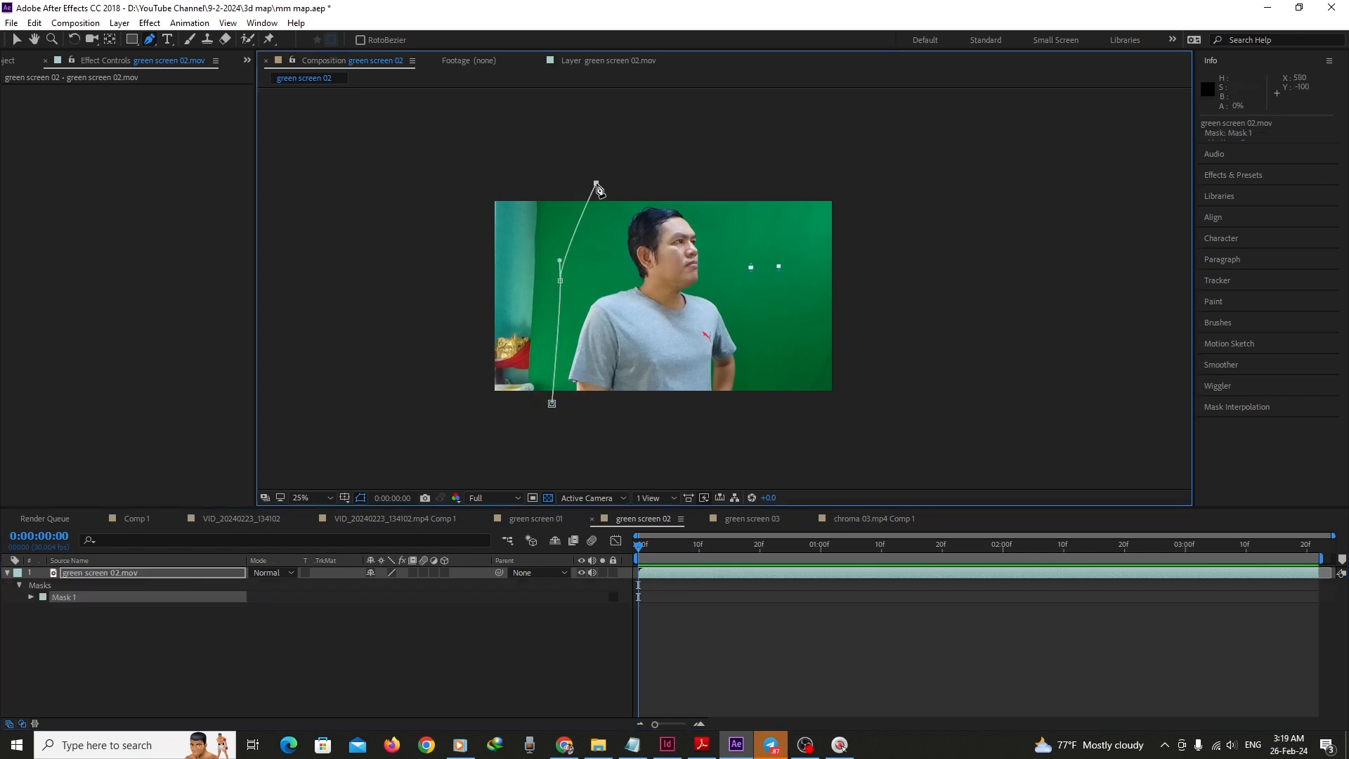
left_click(742, 273)
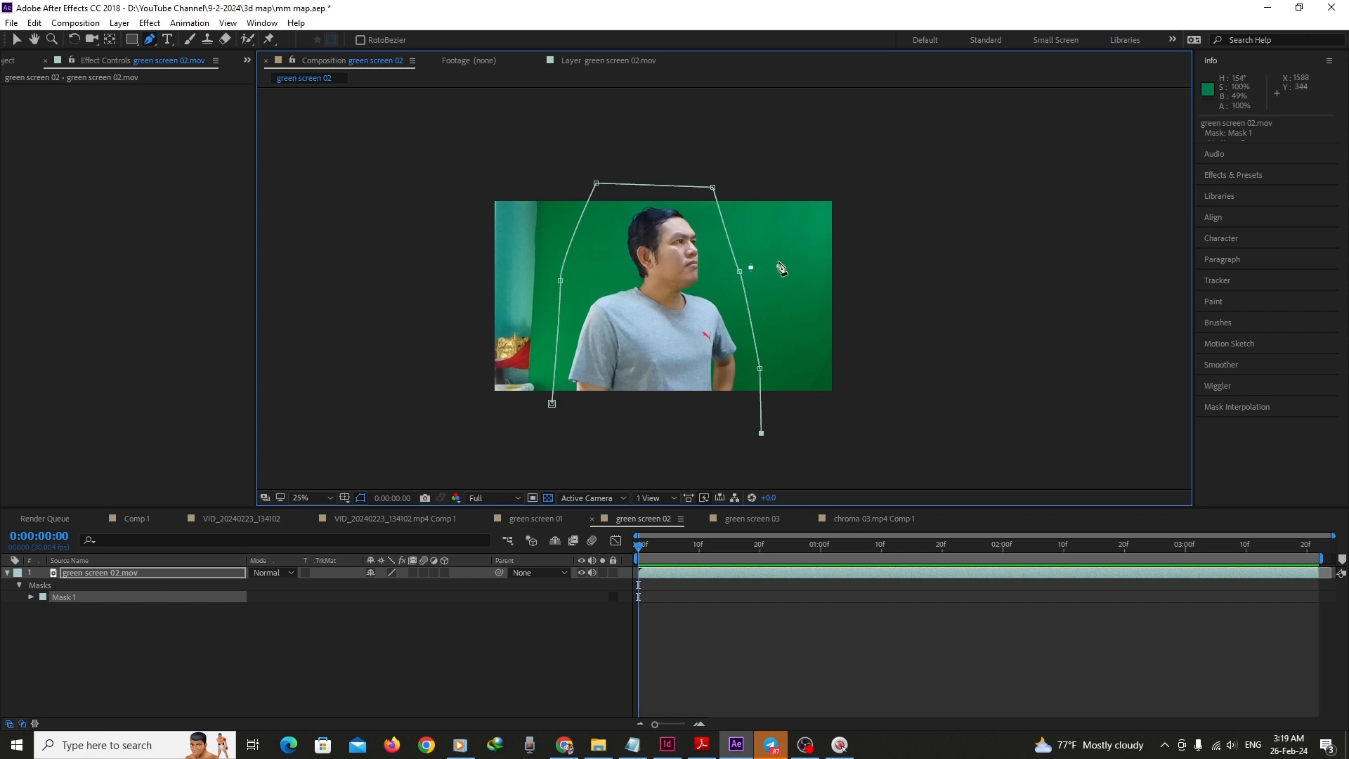
left_click(552, 404)
key("period")
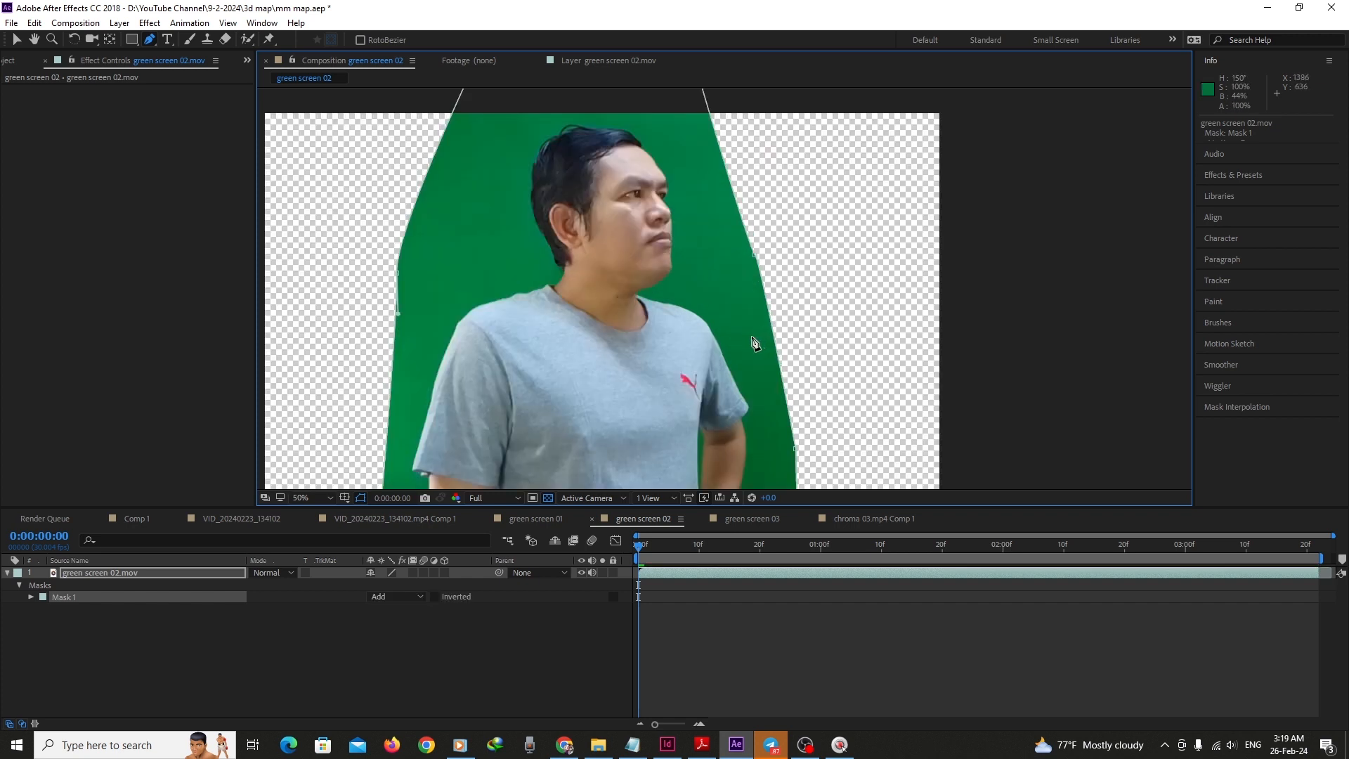
key("comma")
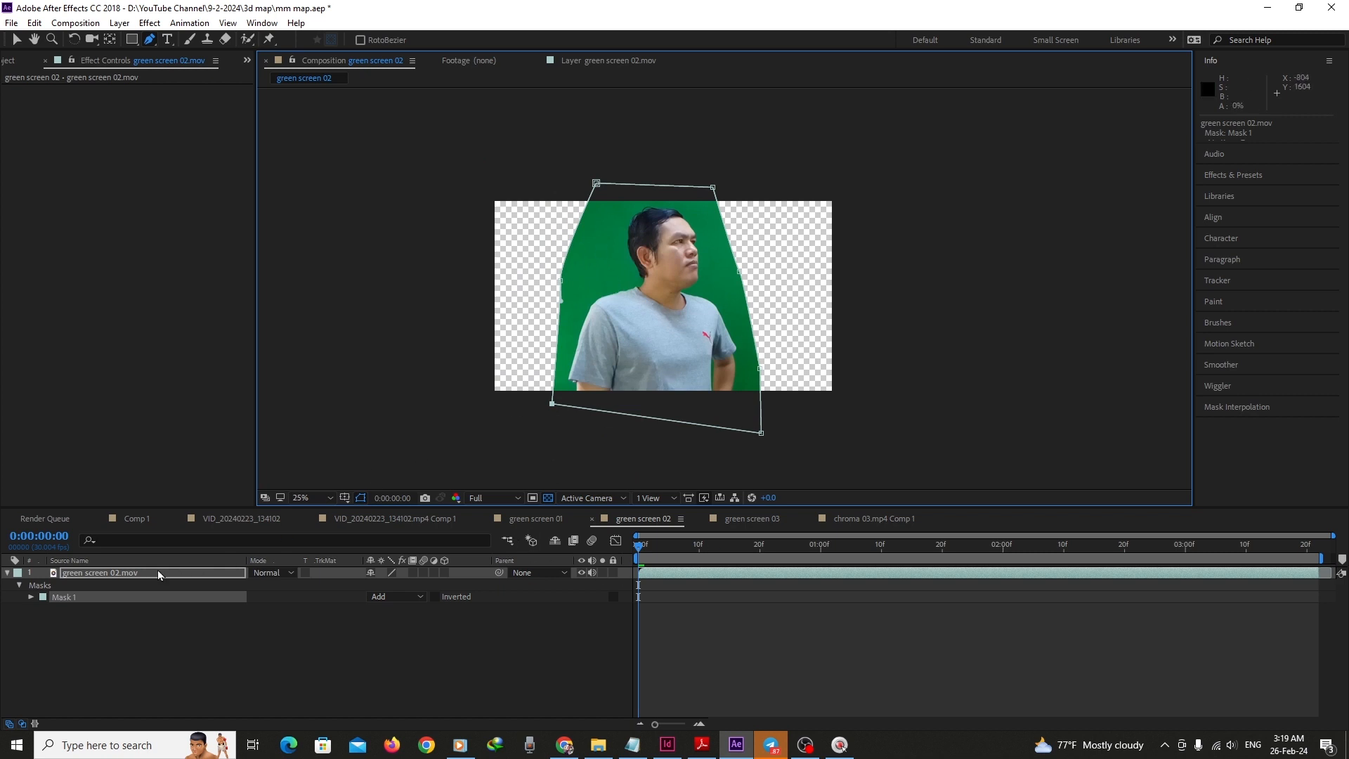
key("space")
key("space")
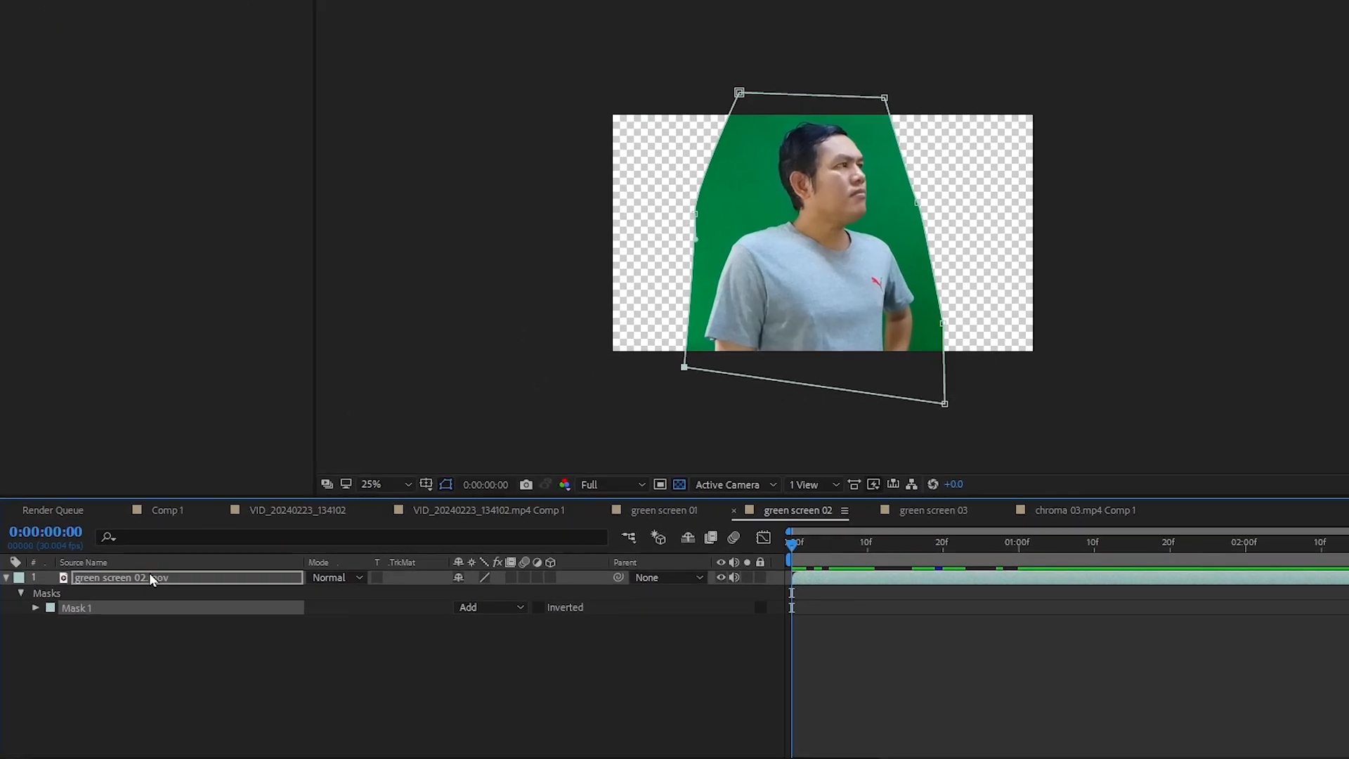
Reveal the layer's mask path and enable keyframing for it at 0:00:00:00
left_click(119, 572)
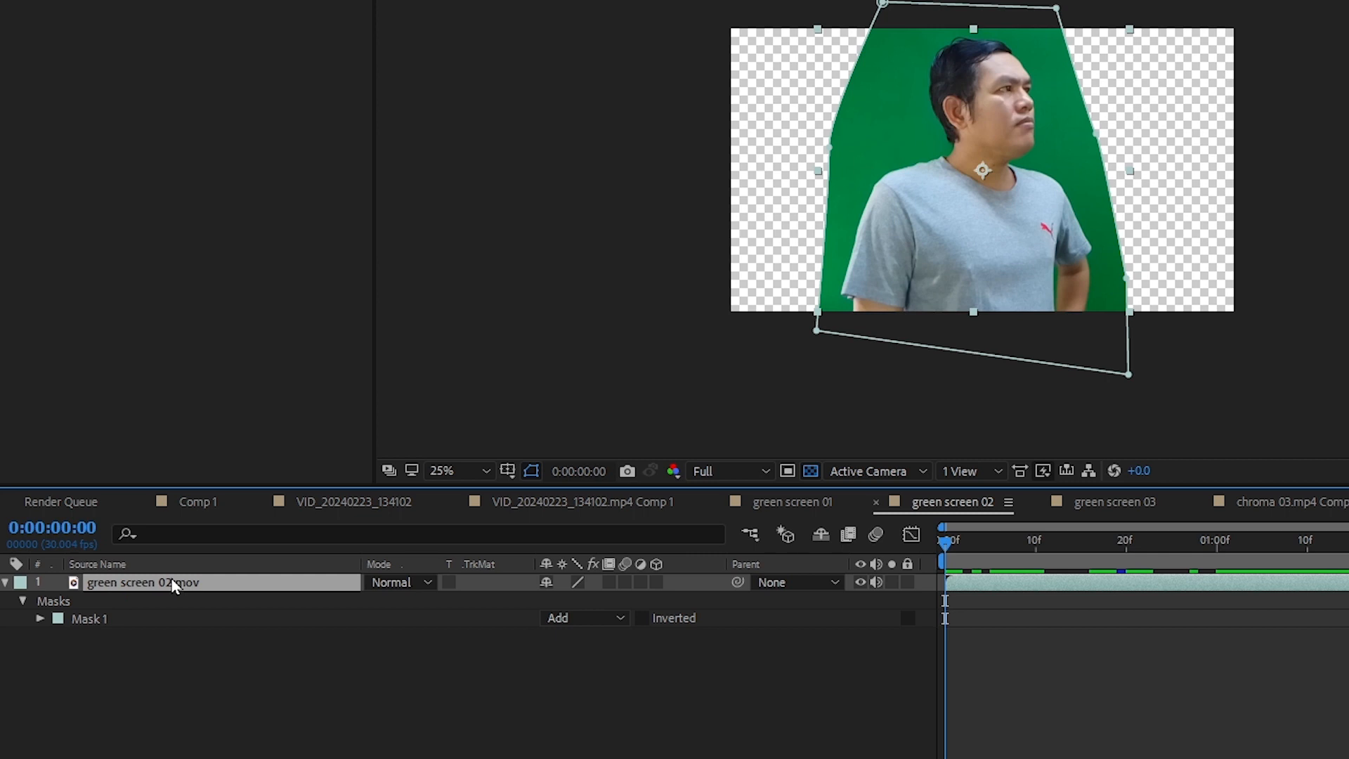
key("m")
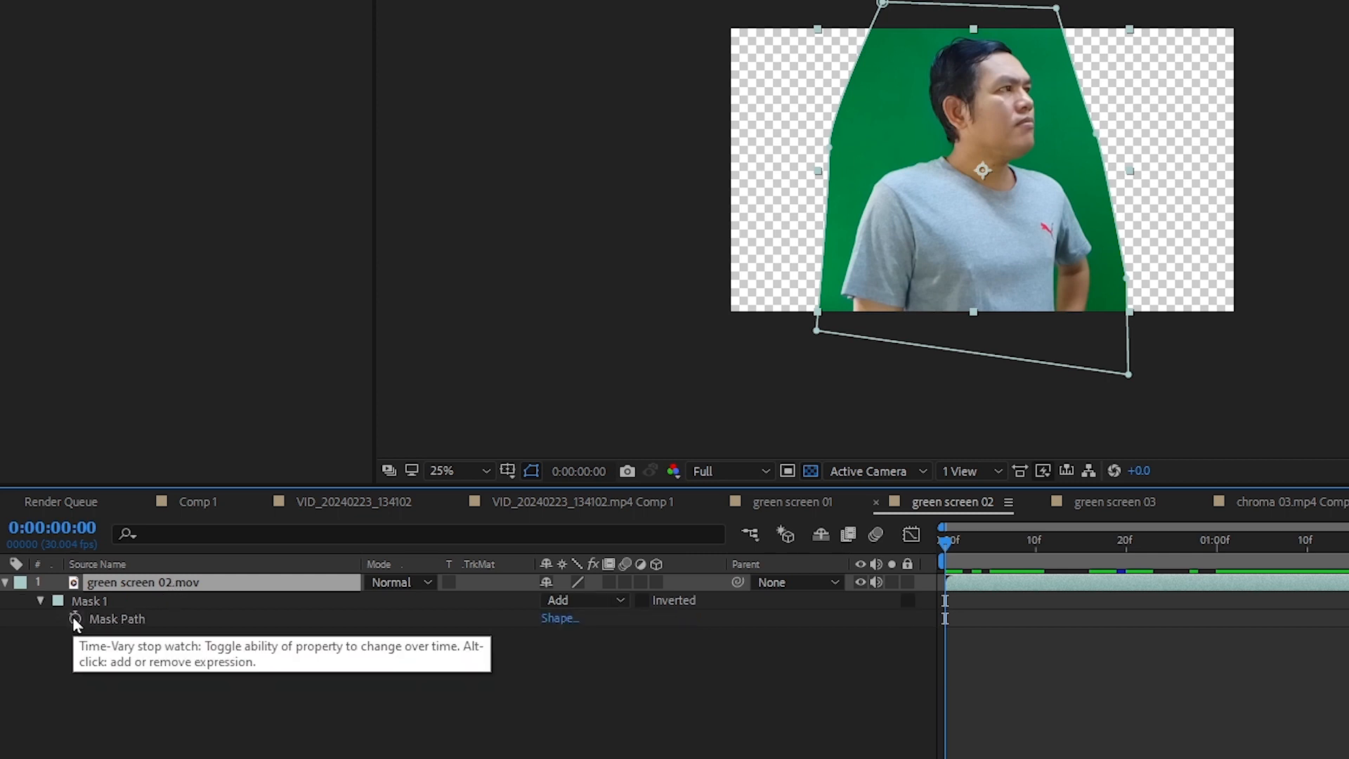
left_click(74, 618)
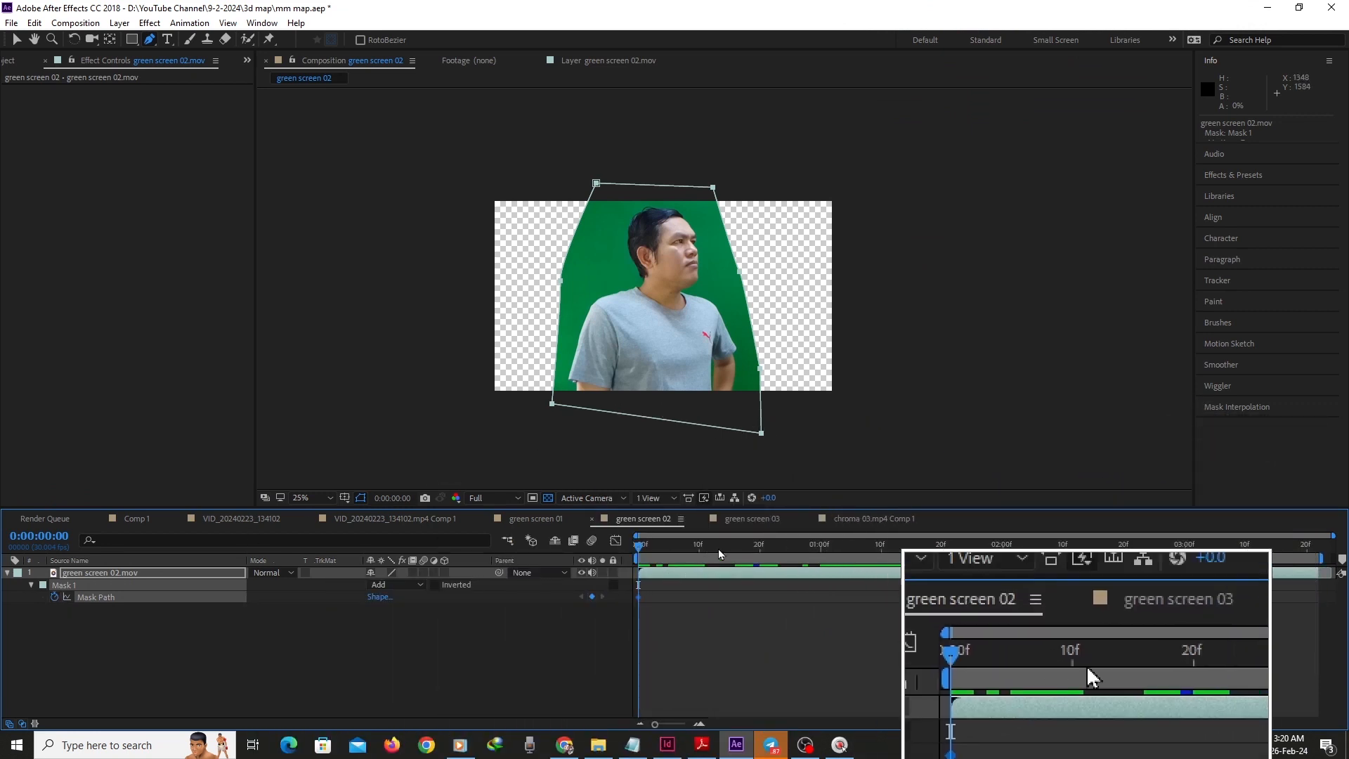
At 0:00:01:26, move the mask's lower-left corner slightly outward and its right-side points inward to exclude the white spot
left_click(906, 546)
left_click_drag(907, 547, 984, 546)
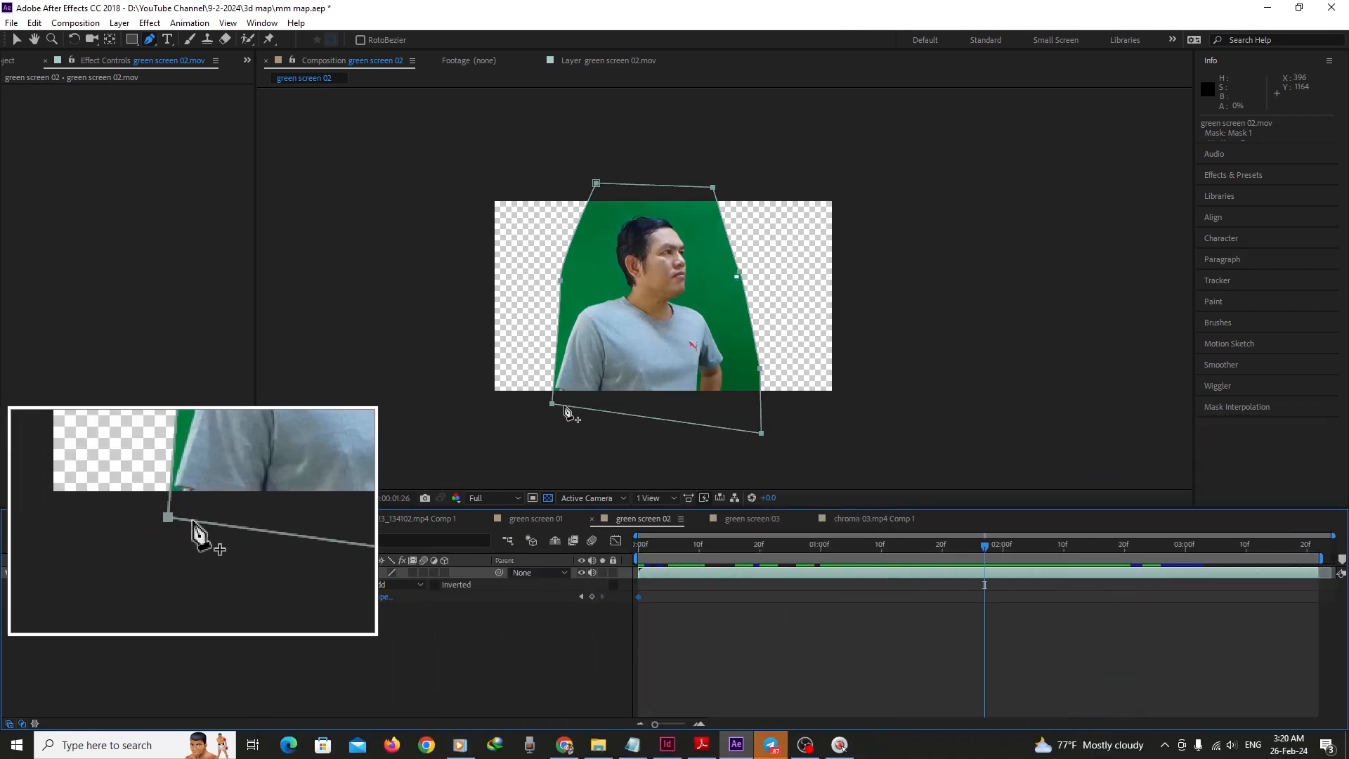
key("v")
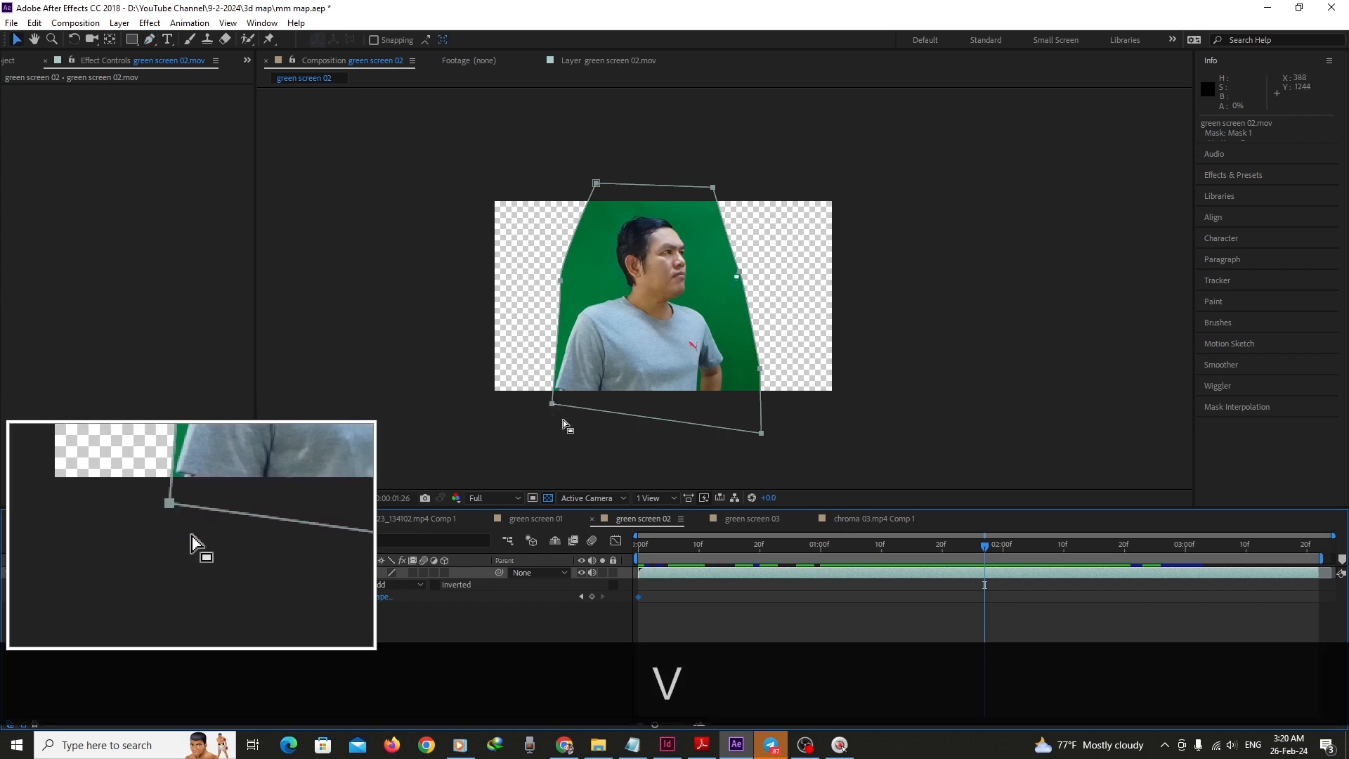
left_click(552, 404)
left_click_drag(552, 405, 546, 407)
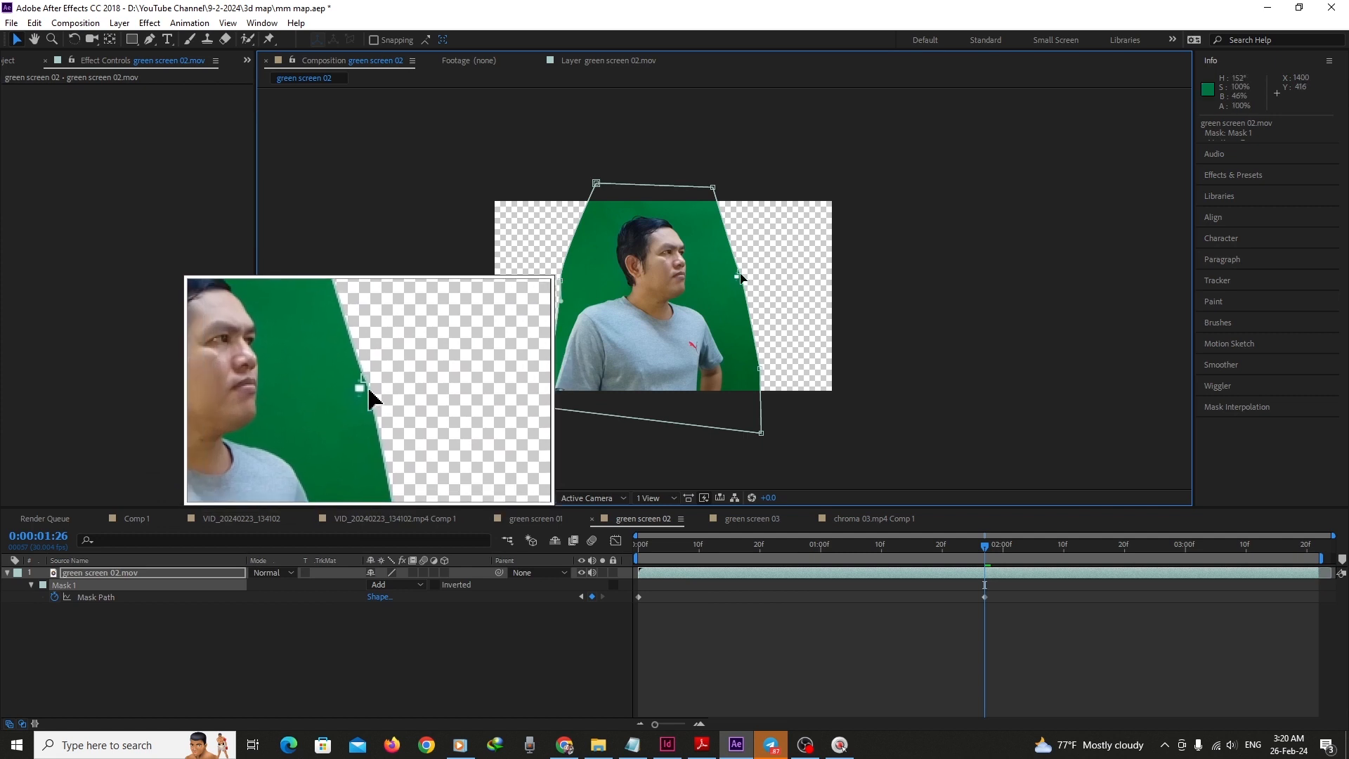
left_click_drag(737, 276, 724, 270)
left_click_drag(759, 368, 738, 366)
left_click_drag(762, 433, 749, 424)
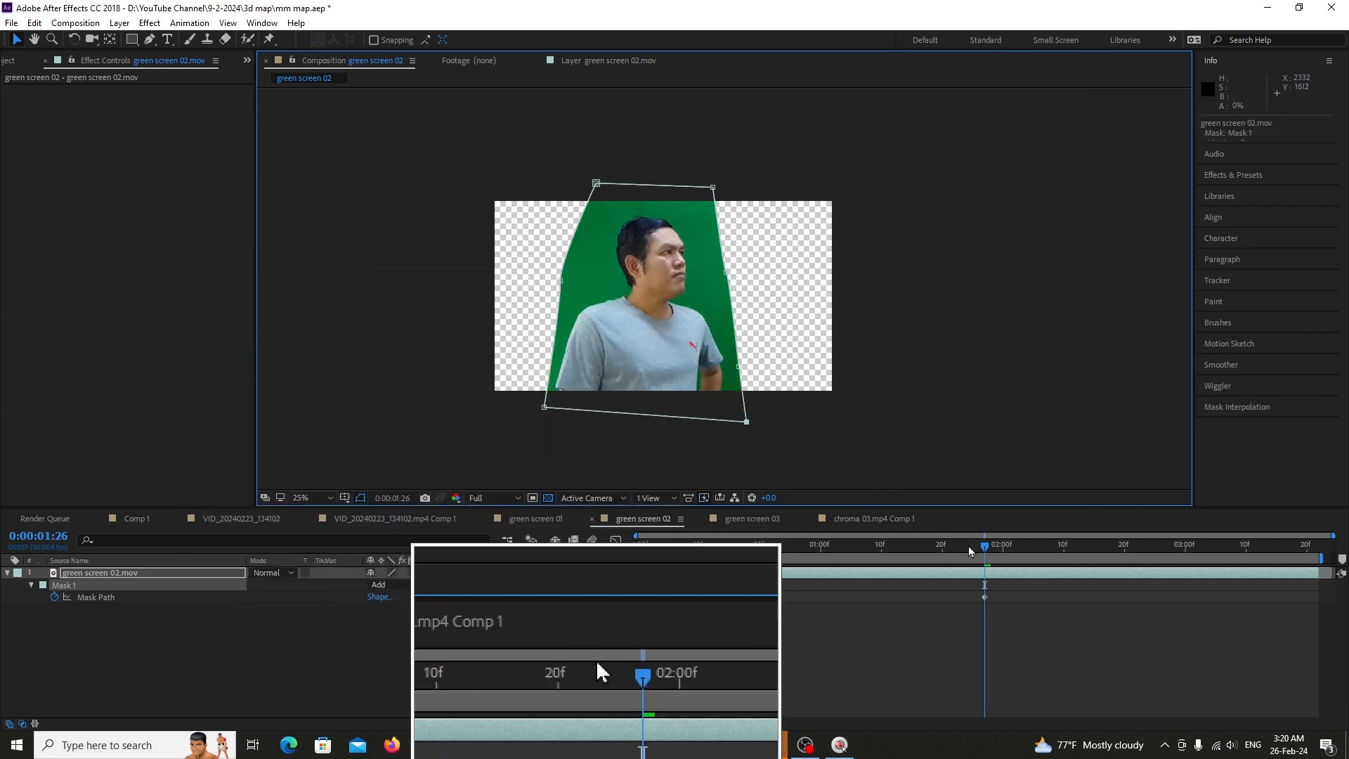
At 0:00:03:06, move the mask point beside the man's bent arm outward, and check the mask on frames between the keyframes
left_click_drag(985, 546, 1227, 555)
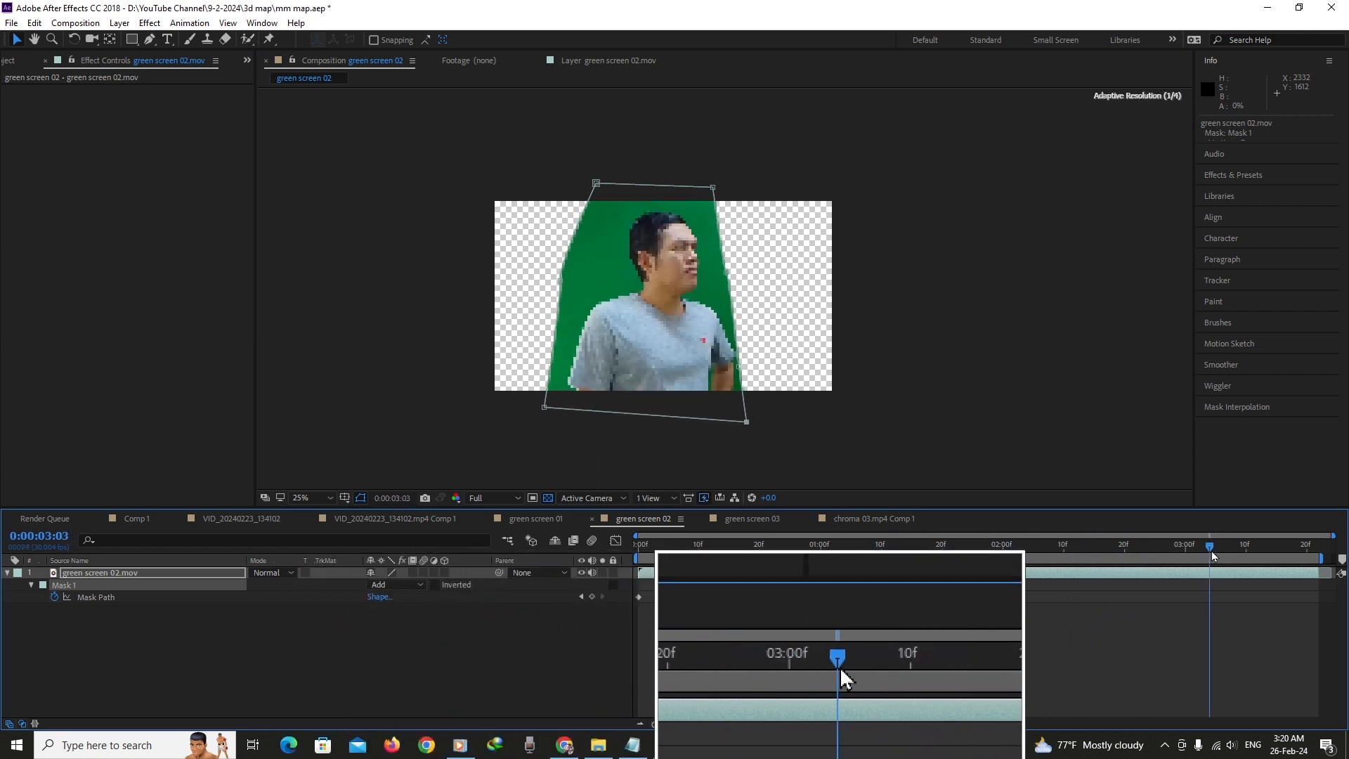
scroll(738, 379, "up", 2)
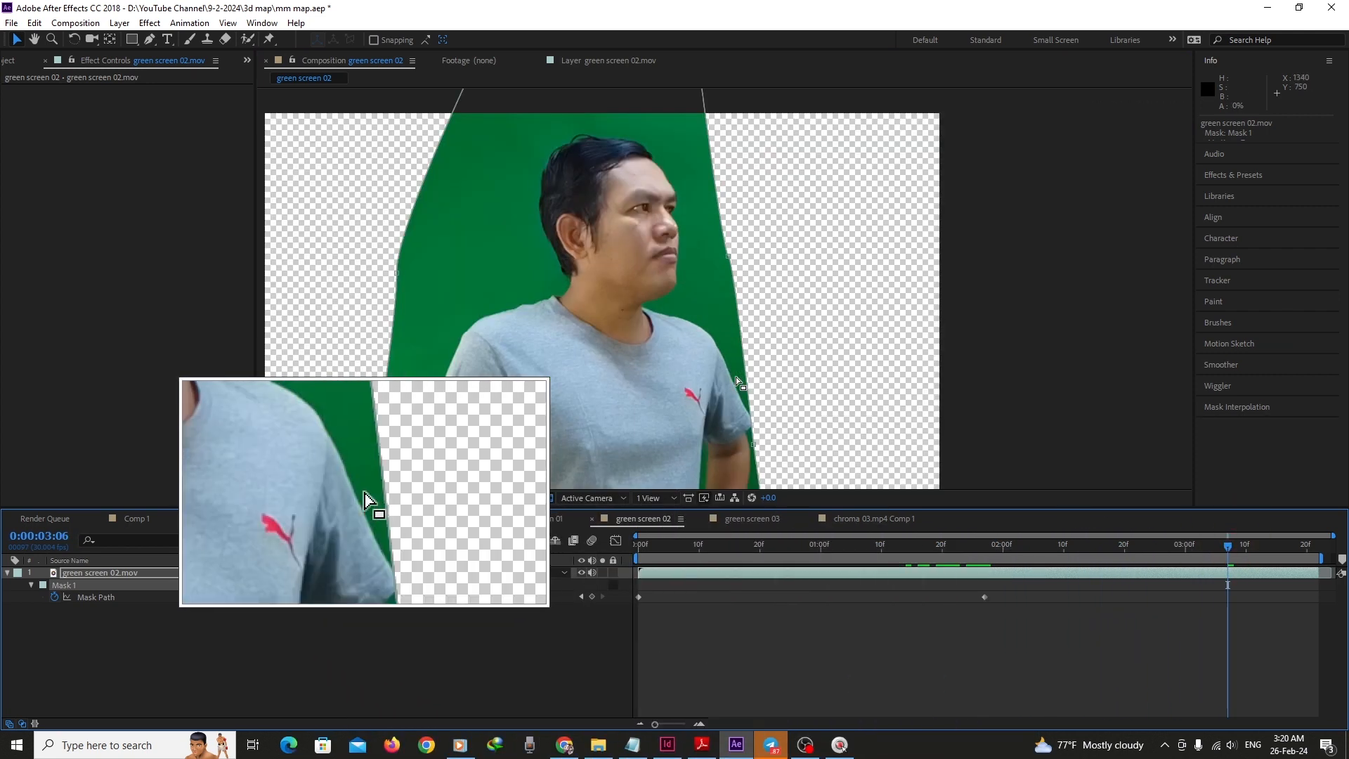
left_click_drag(757, 445, 769, 446)
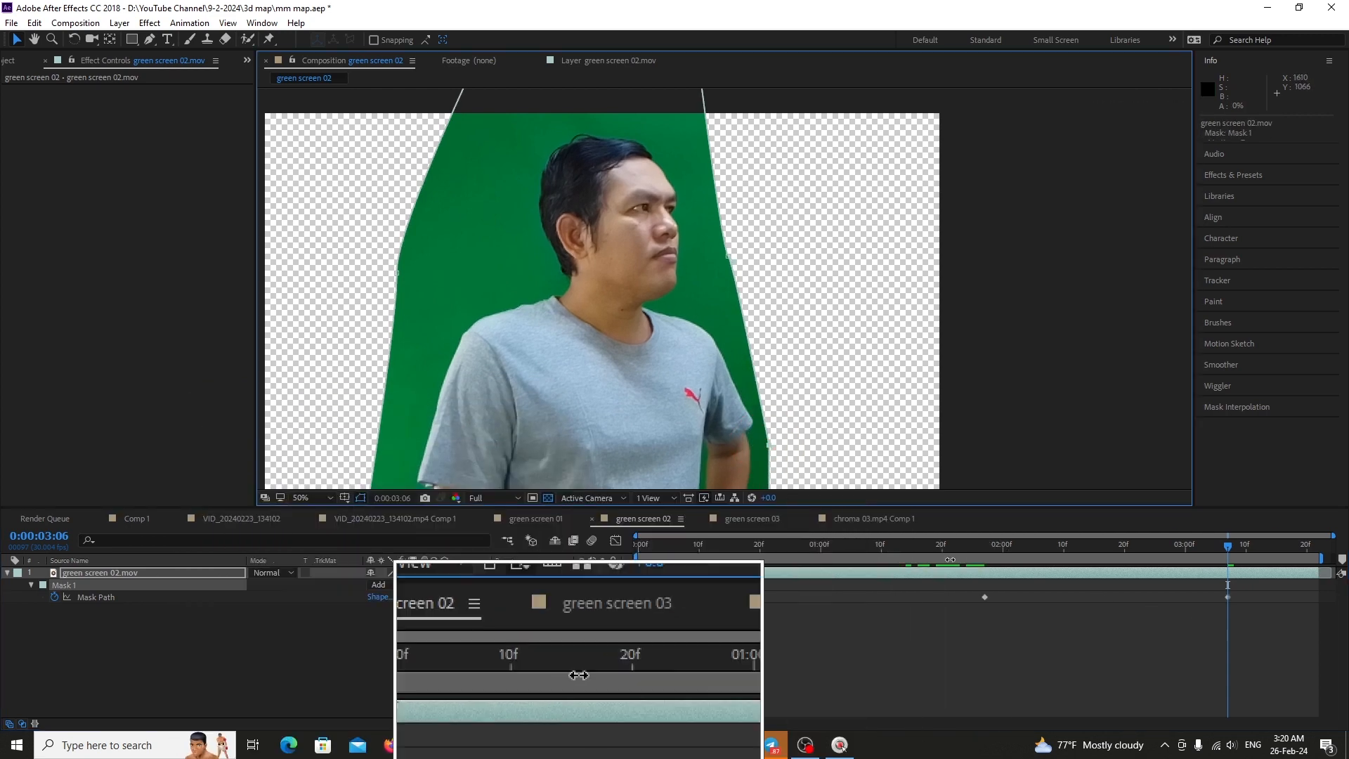
left_click_drag(1228, 551, 954, 548)
scroll(671, 318, "down", 2)
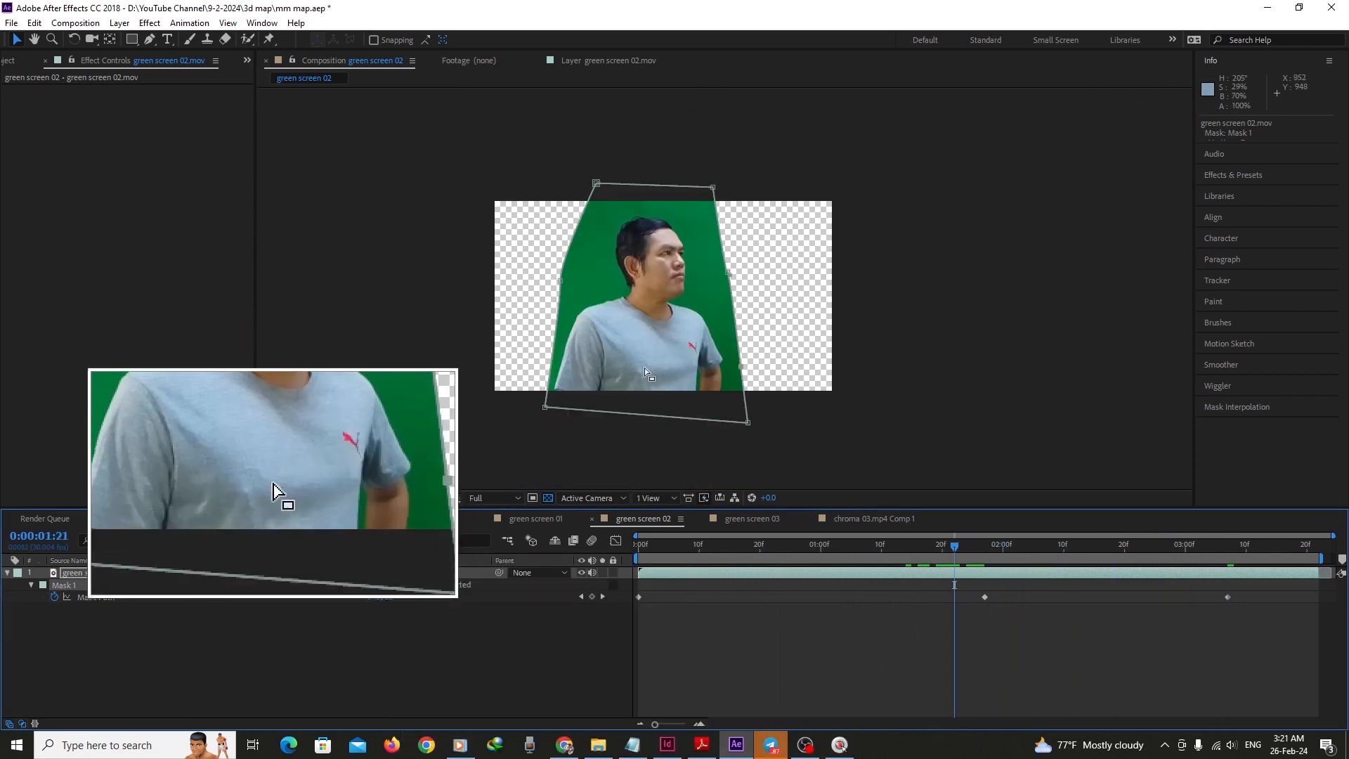
left_click(1118, 551)
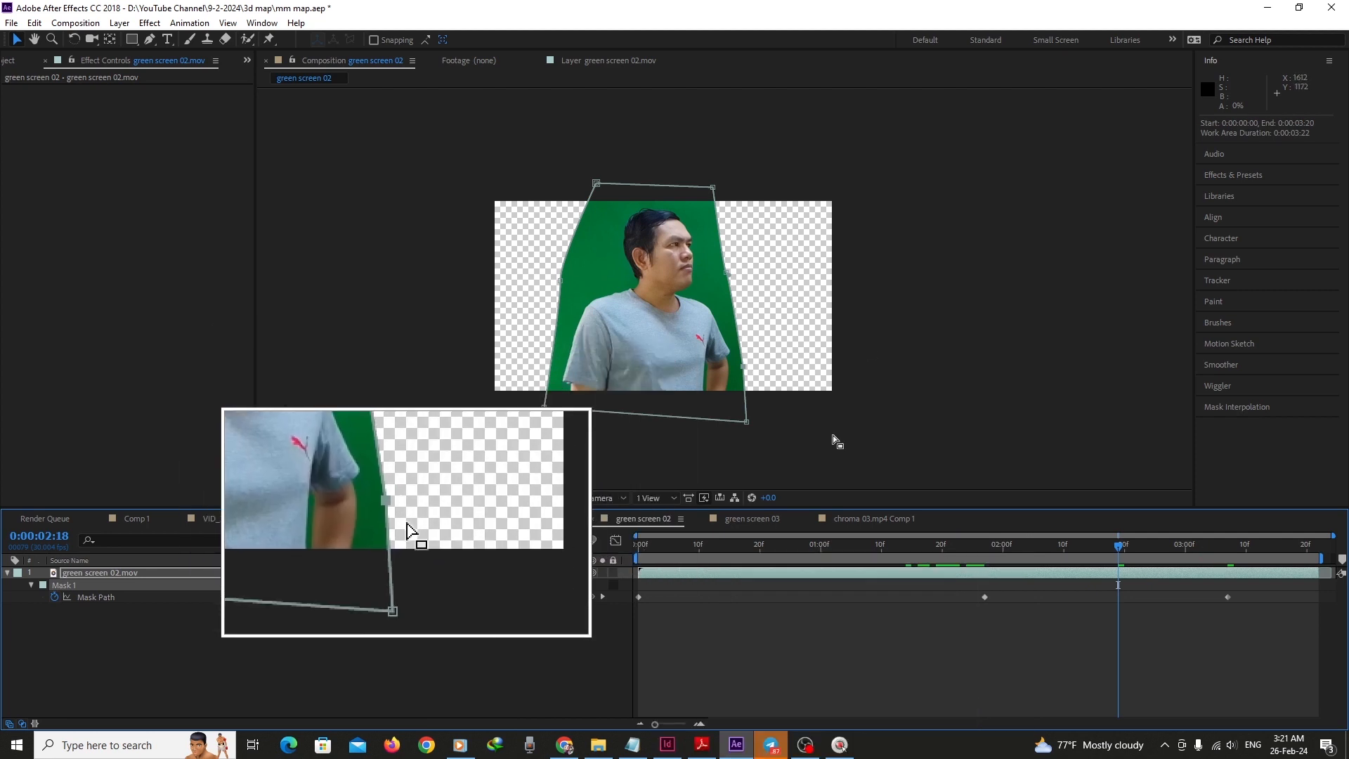
At 0:00:03:17, reshape the mask outward beside the man's elbow, and check the clip's closing frames
left_click_drag(1210, 545, 1294, 542)
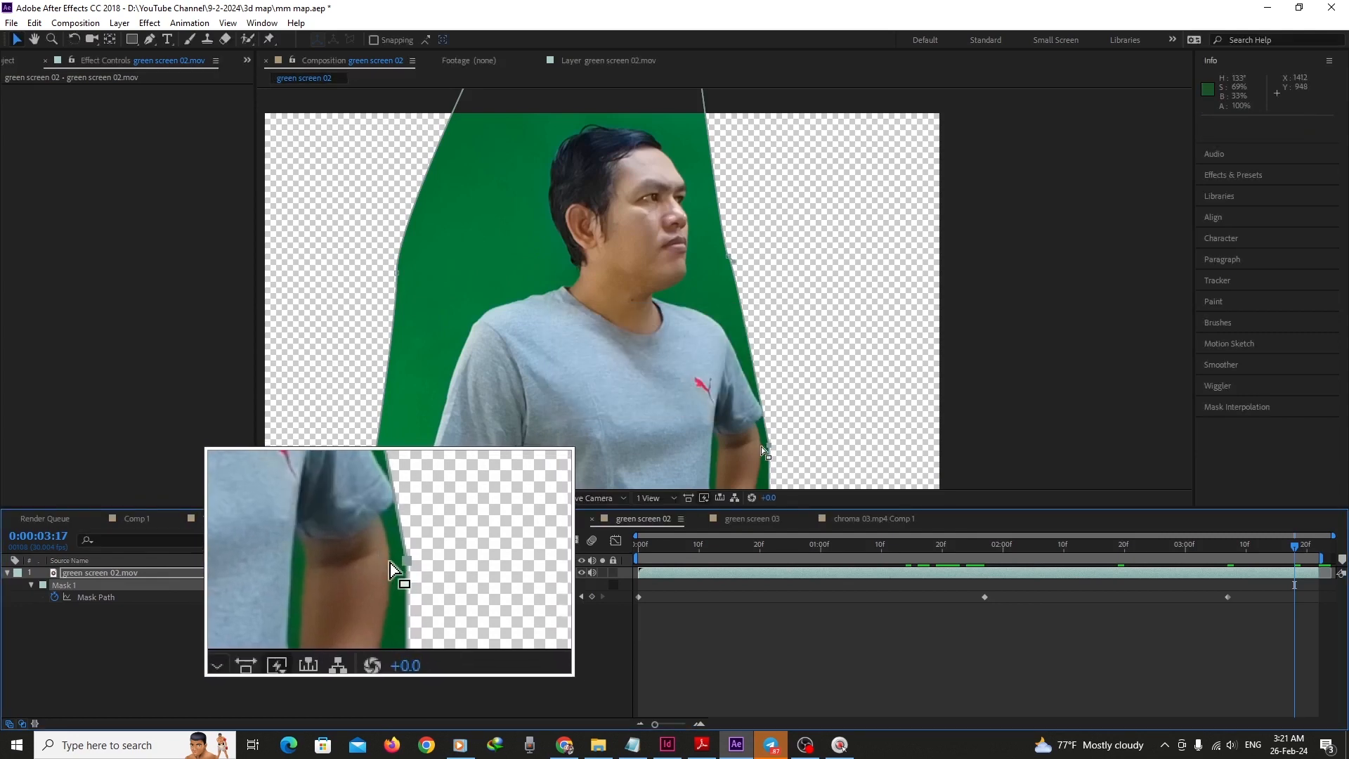
left_click_drag(753, 427, 782, 444)
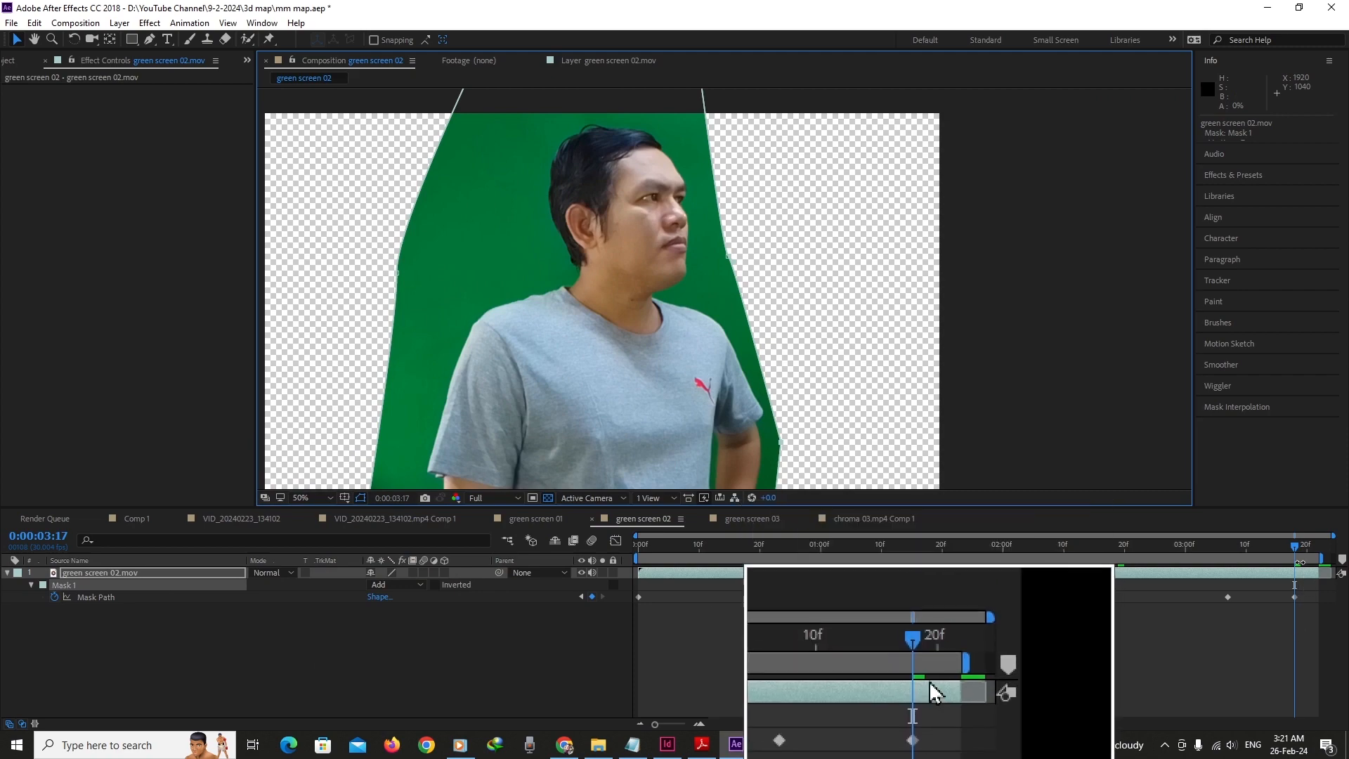
left_click_drag(1295, 546, 1310, 547)
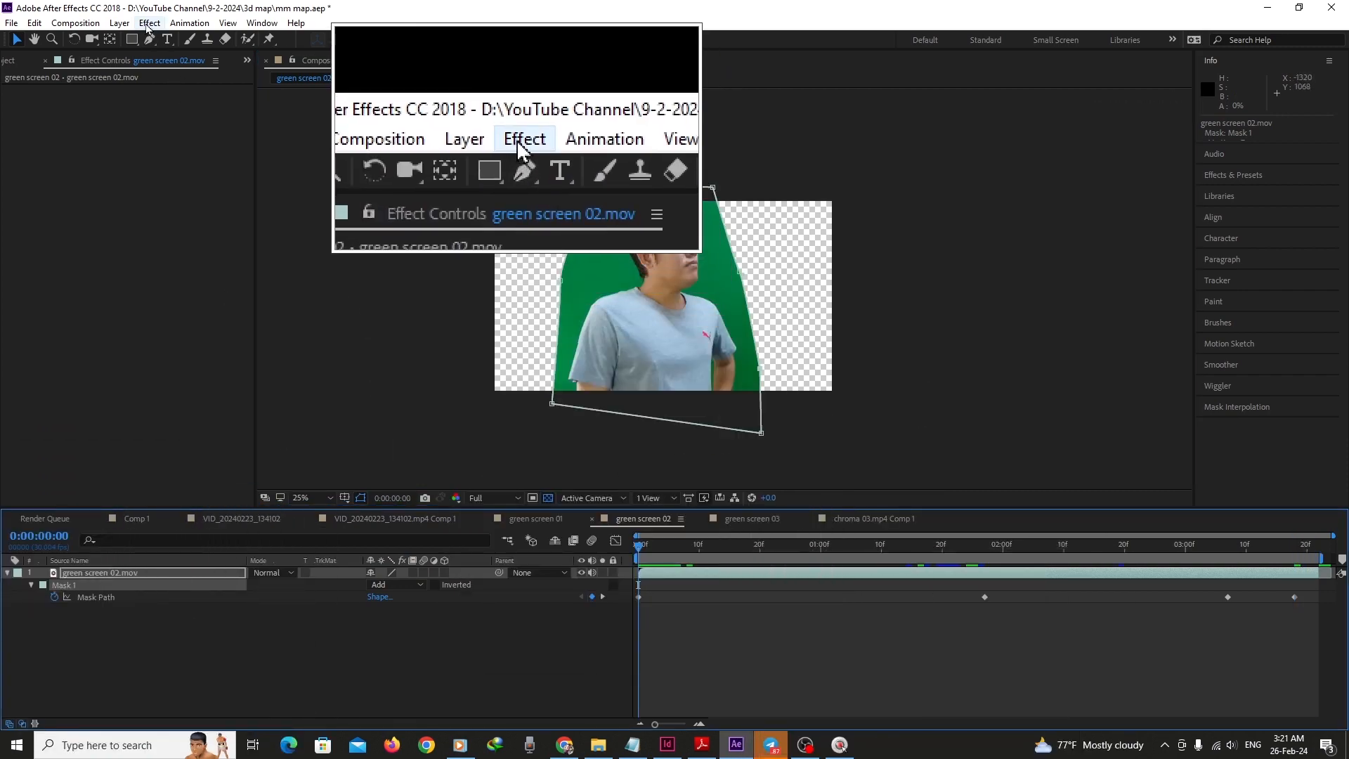
Apply the Keylight (1.2) keying effect to the masked clip and sample the green backdrop as its Screen Colour
left_click(146, 24)
mouse_move(190, 246)
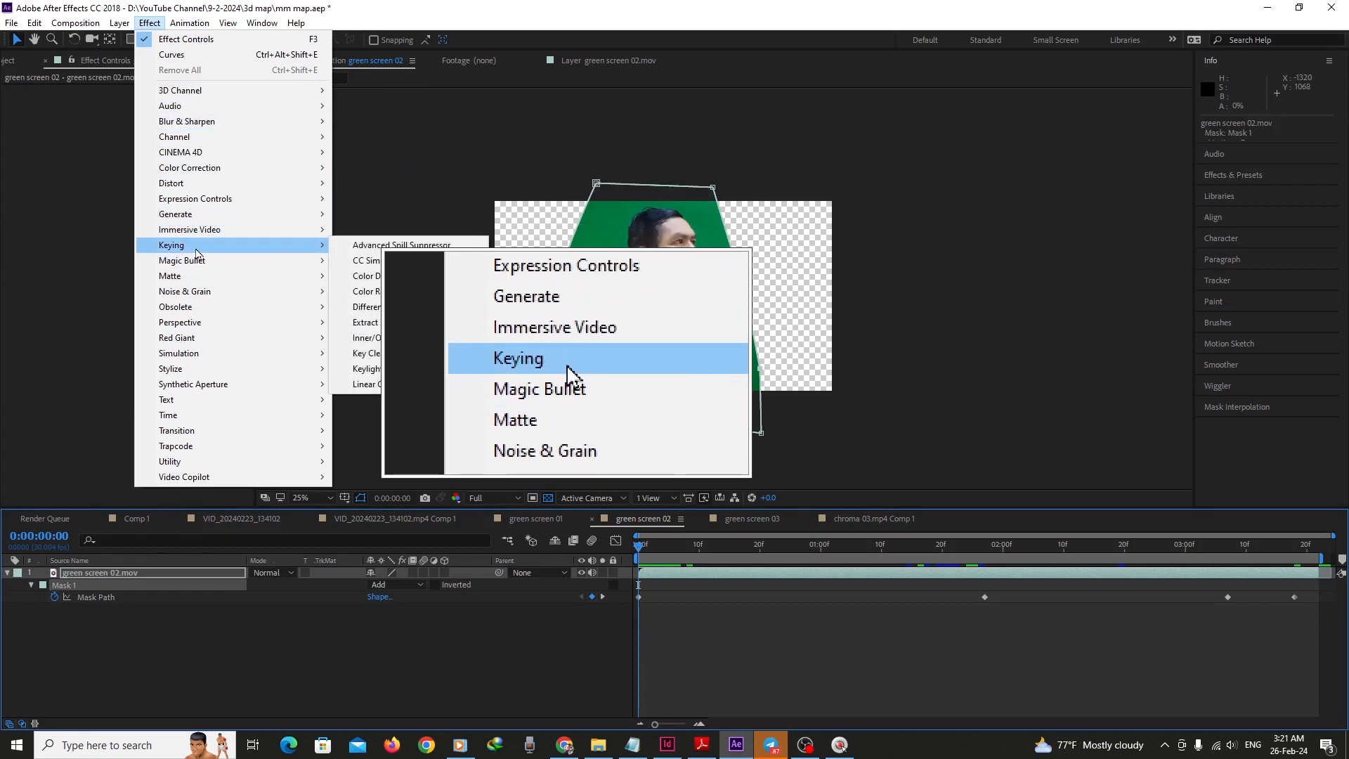
left_click(377, 369)
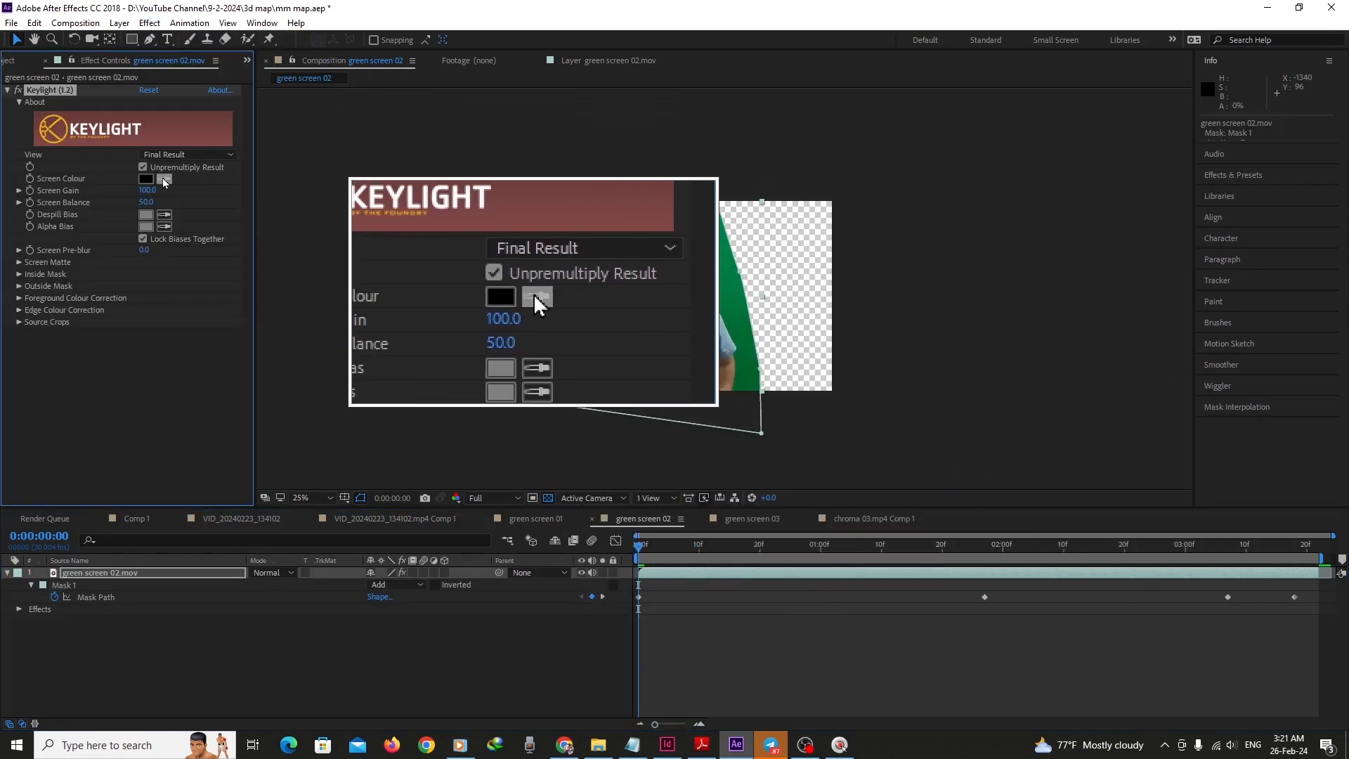
left_click(162, 179)
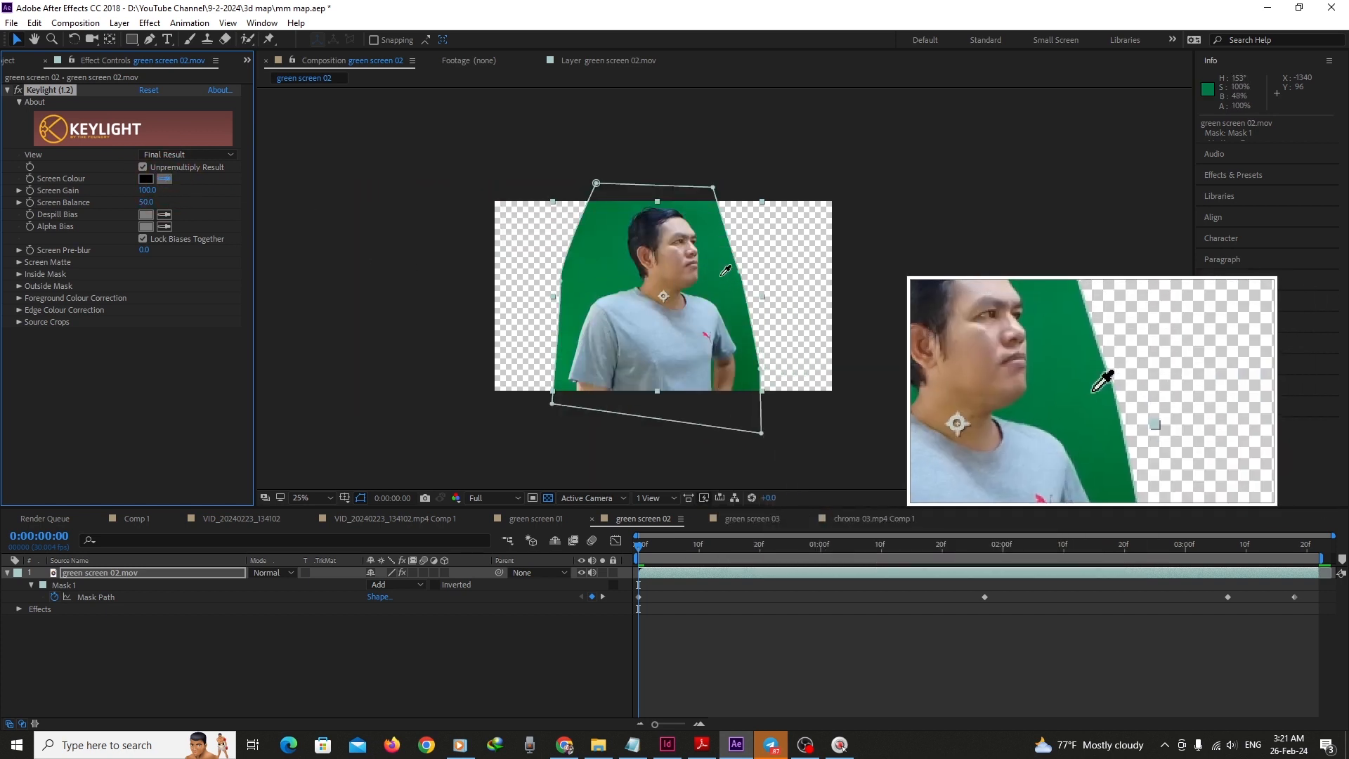
left_click(615, 276)
key("period")
key("period")
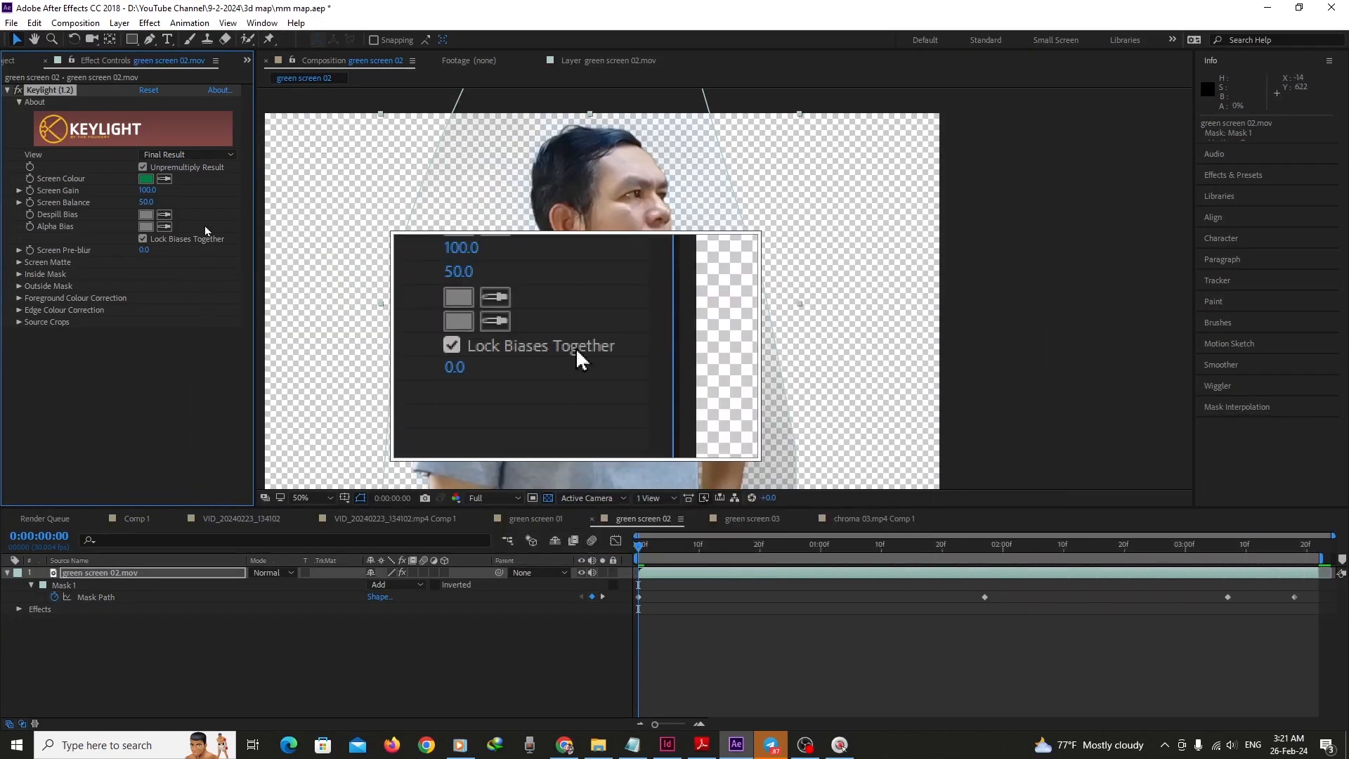
Switch the Keylight view to Screen Matte and raise Clip Black to 20 to turn the grey backdrop solid black
left_click(209, 154)
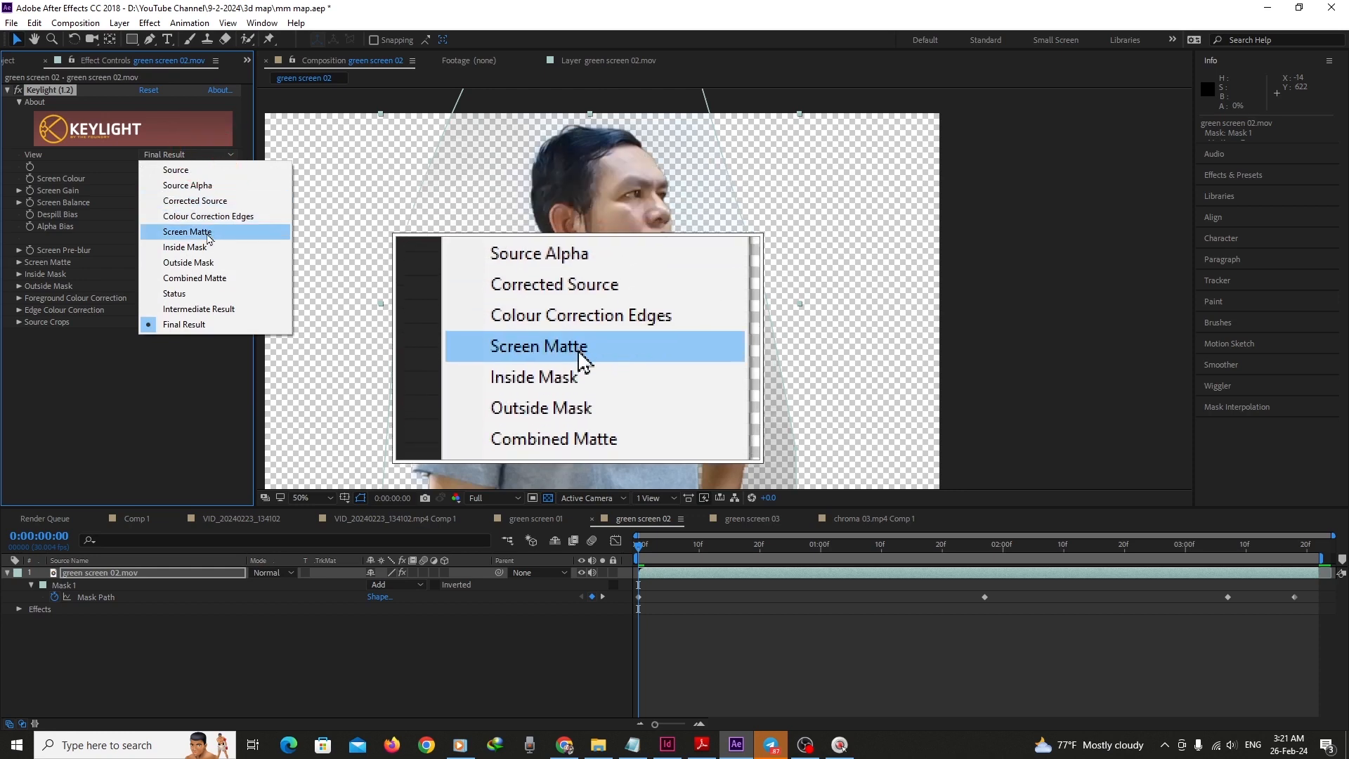
left_click(187, 233)
scroll(615, 413, "up", 2)
key("space")
left_click_drag(681, 239, 673, 247)
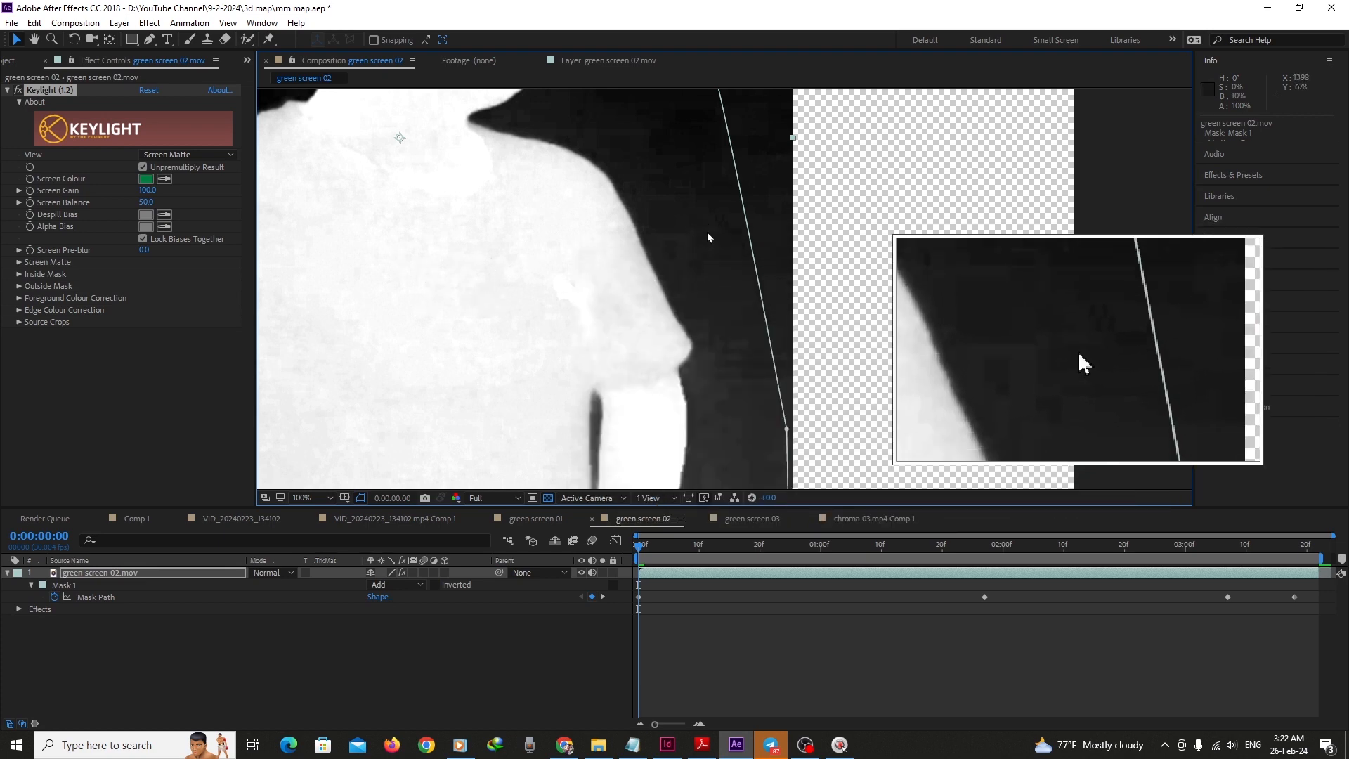
left_click(19, 264)
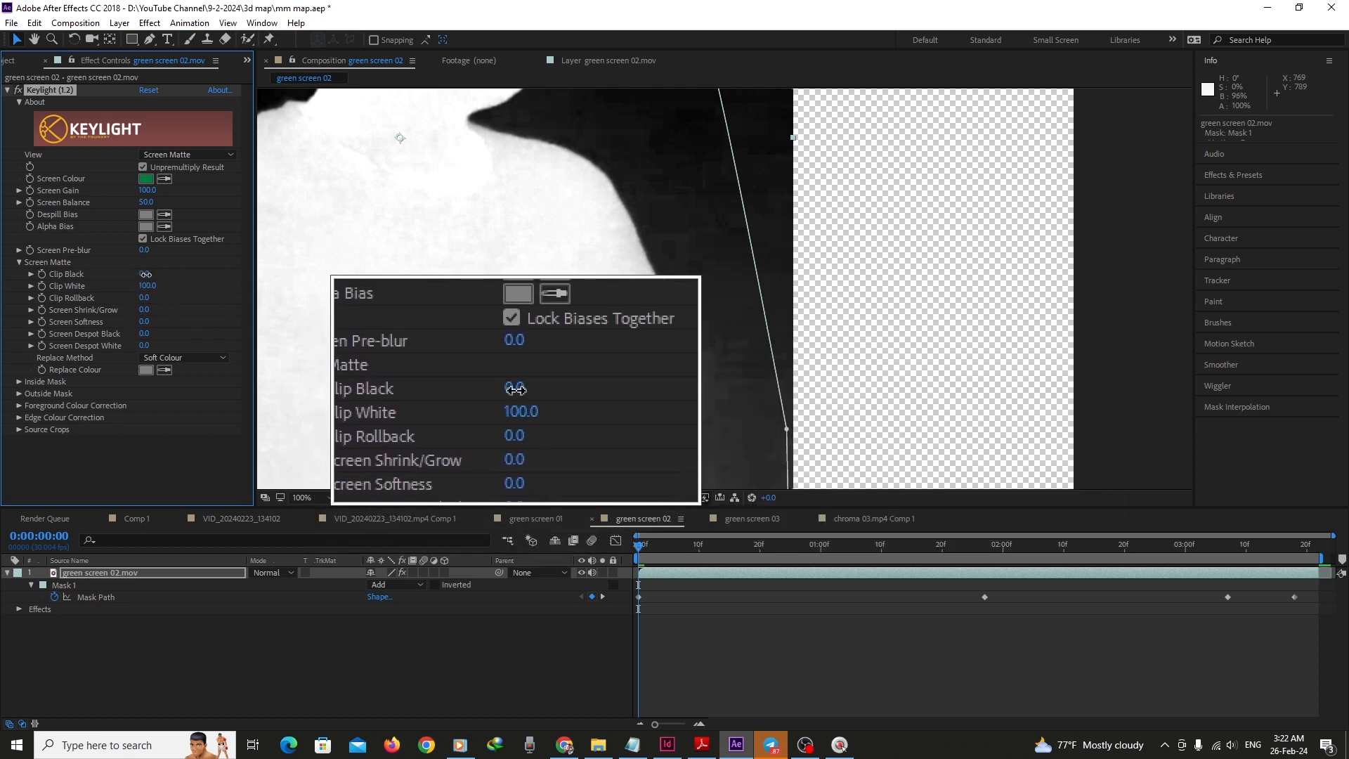
left_click_drag(143, 274, 160, 278)
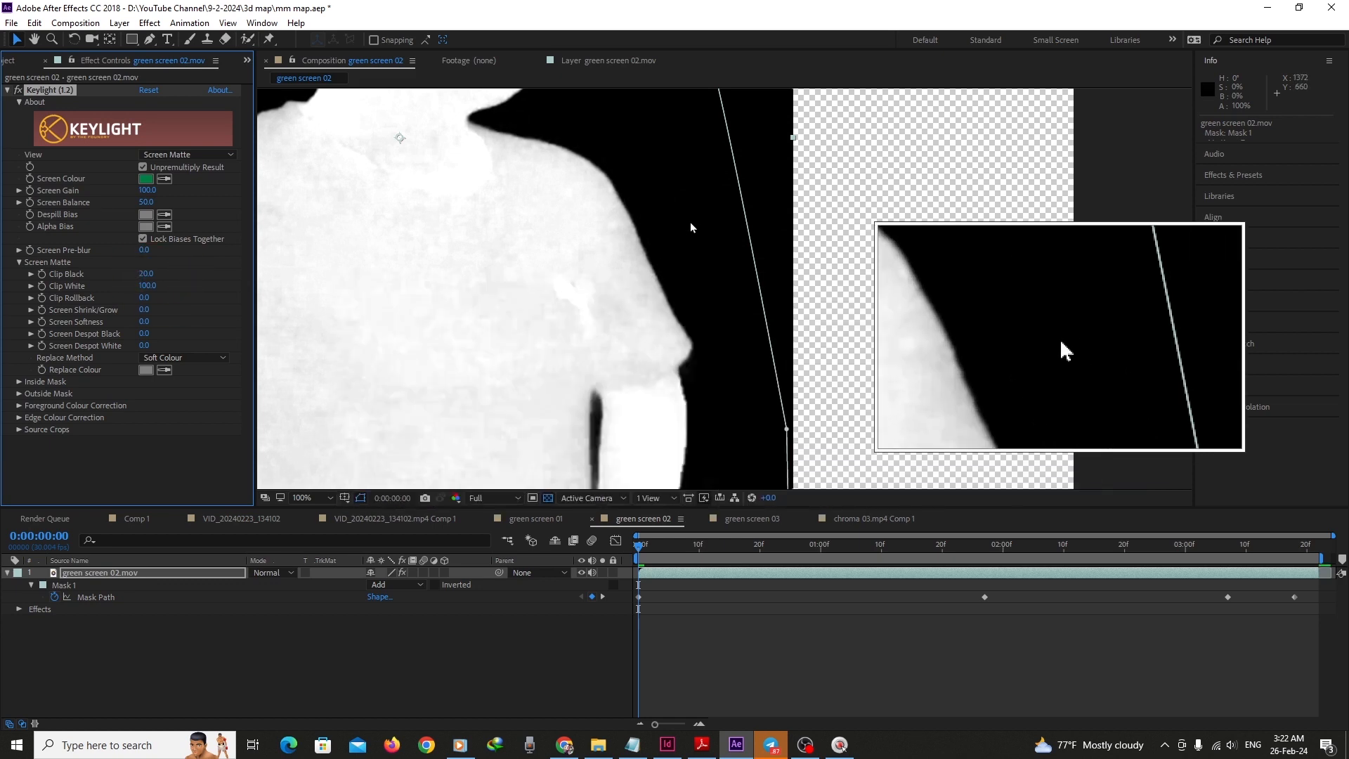
Lower the screen matte's Clip White to 78 to make the man's silhouette solid white
scroll(689, 225, "up", 1)
key("space")
left_click_drag(704, 184, 698, 246)
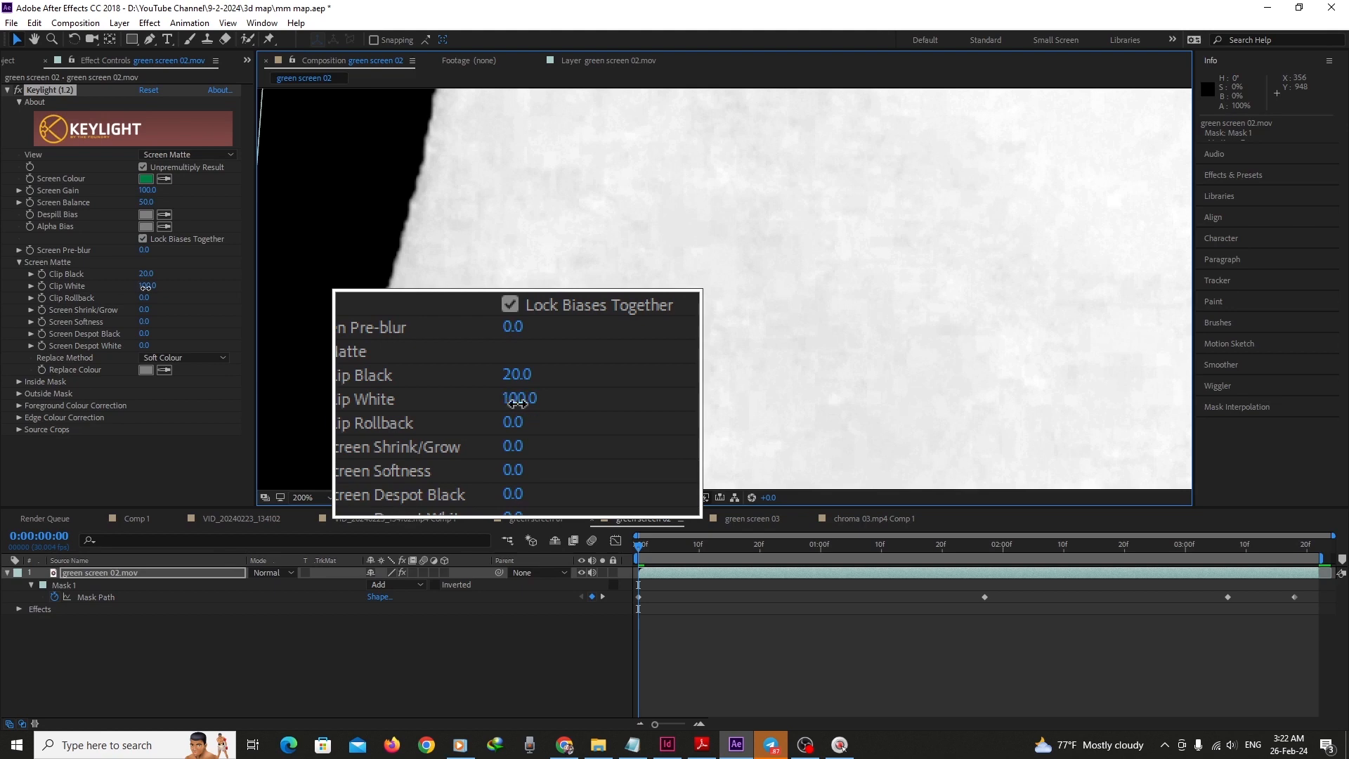
left_click_drag(145, 287, 133, 290)
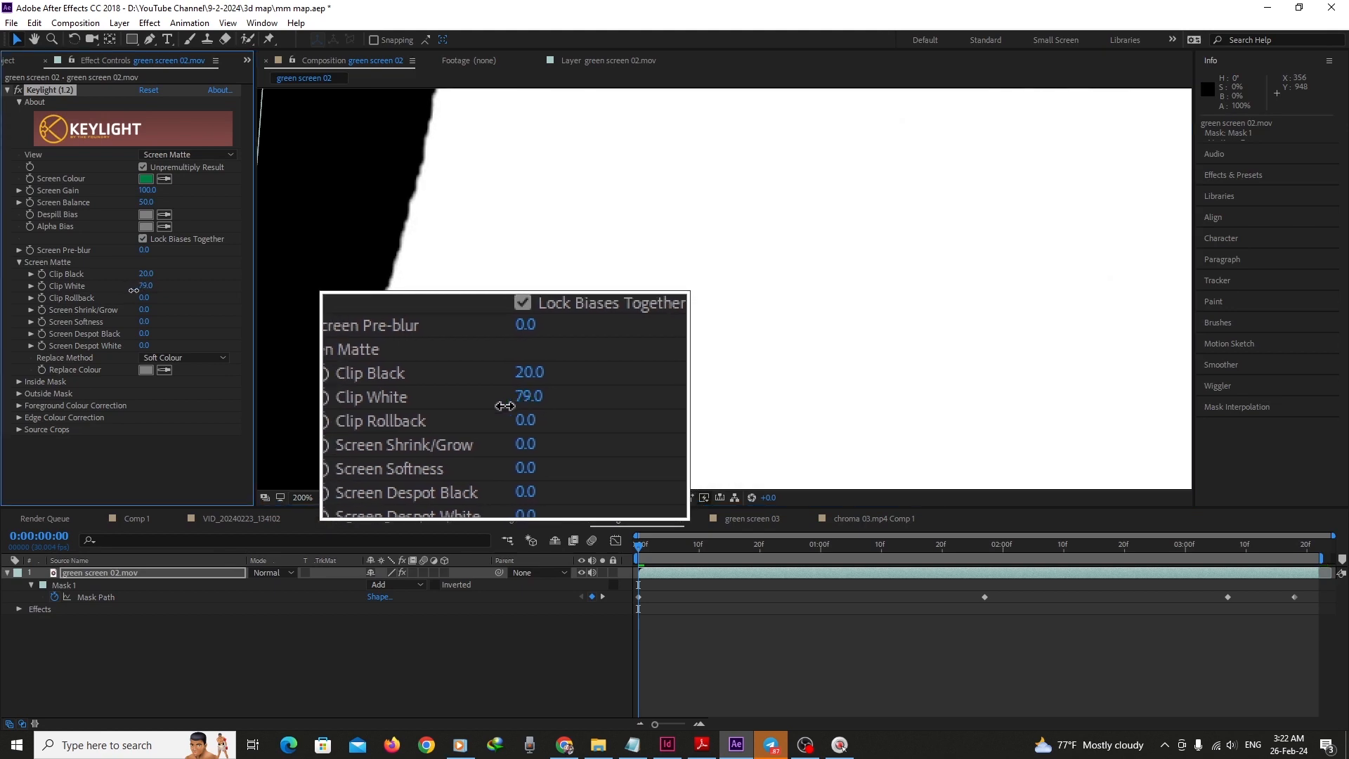
left_click_drag(134, 290, 135, 290)
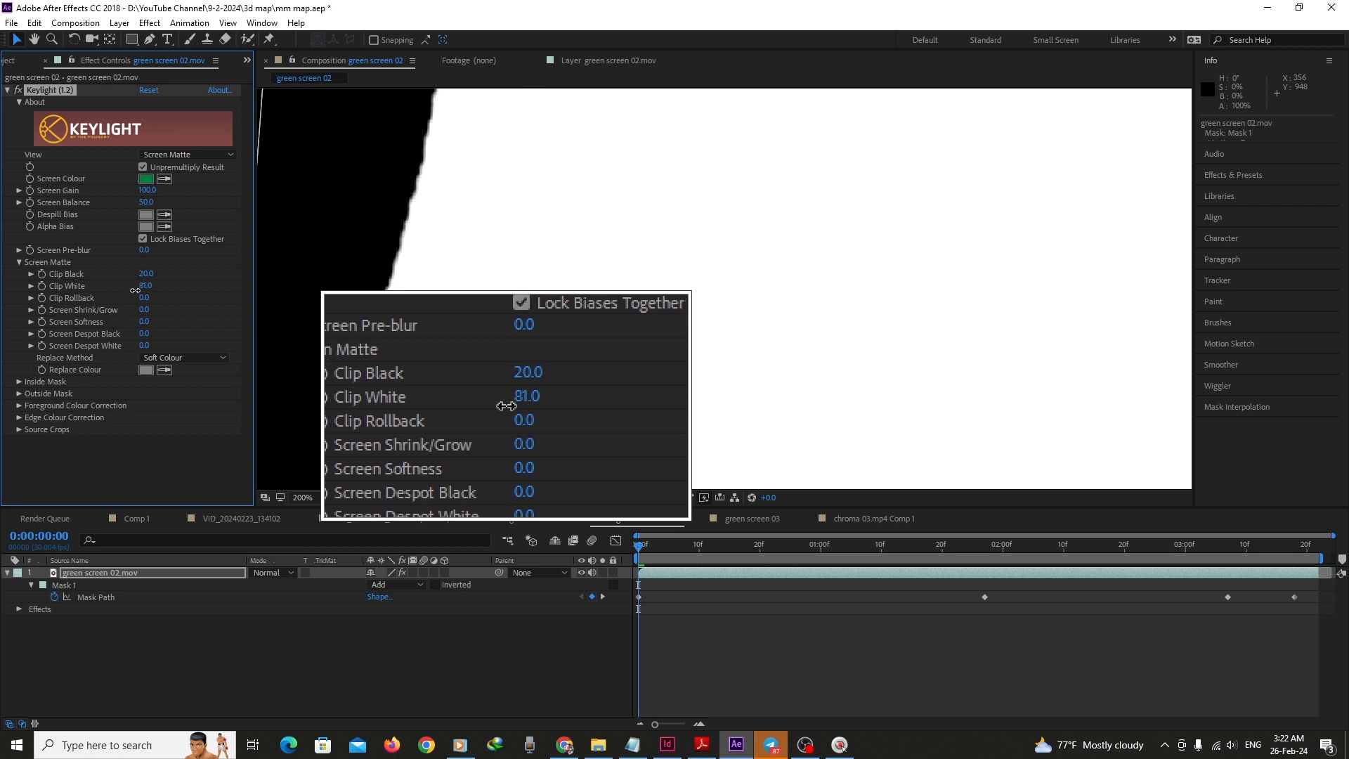
left_click(570, 379)
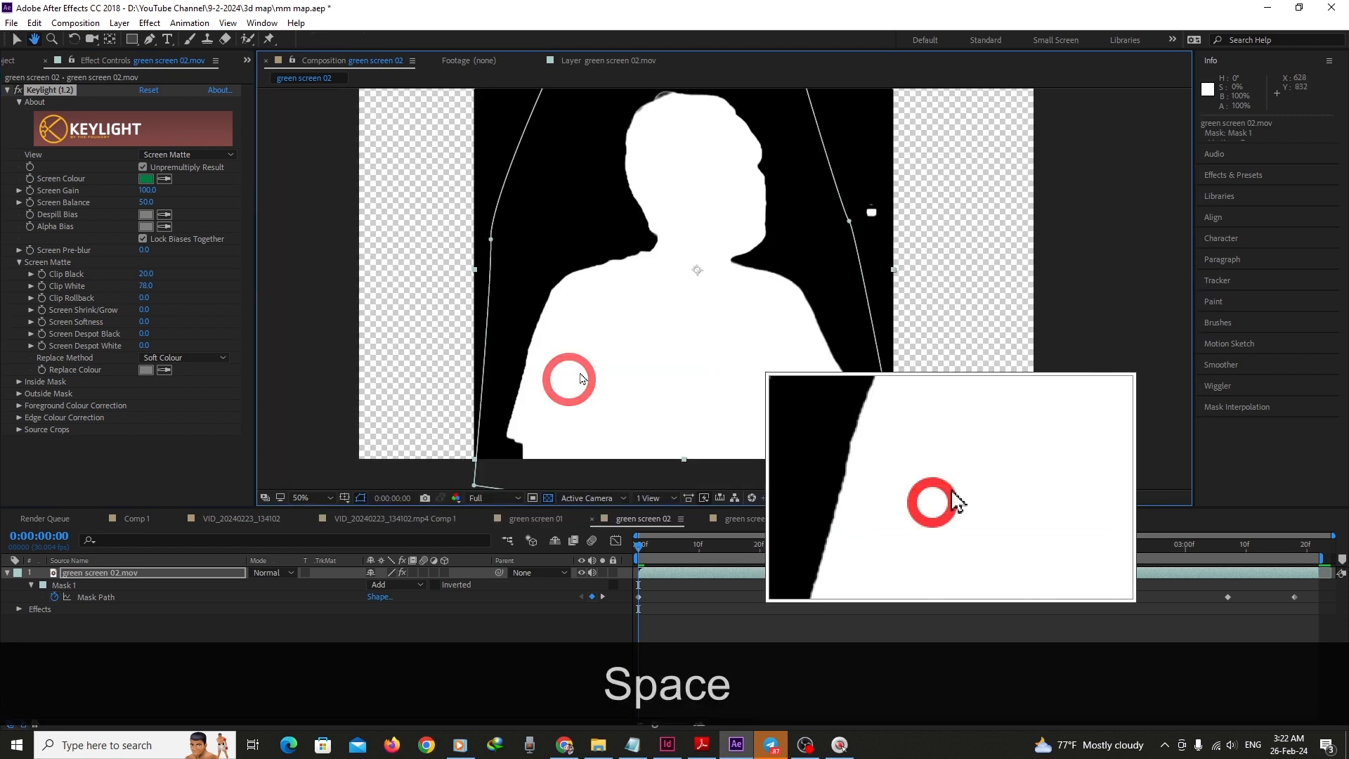
scroll(686, 272, "up", 1)
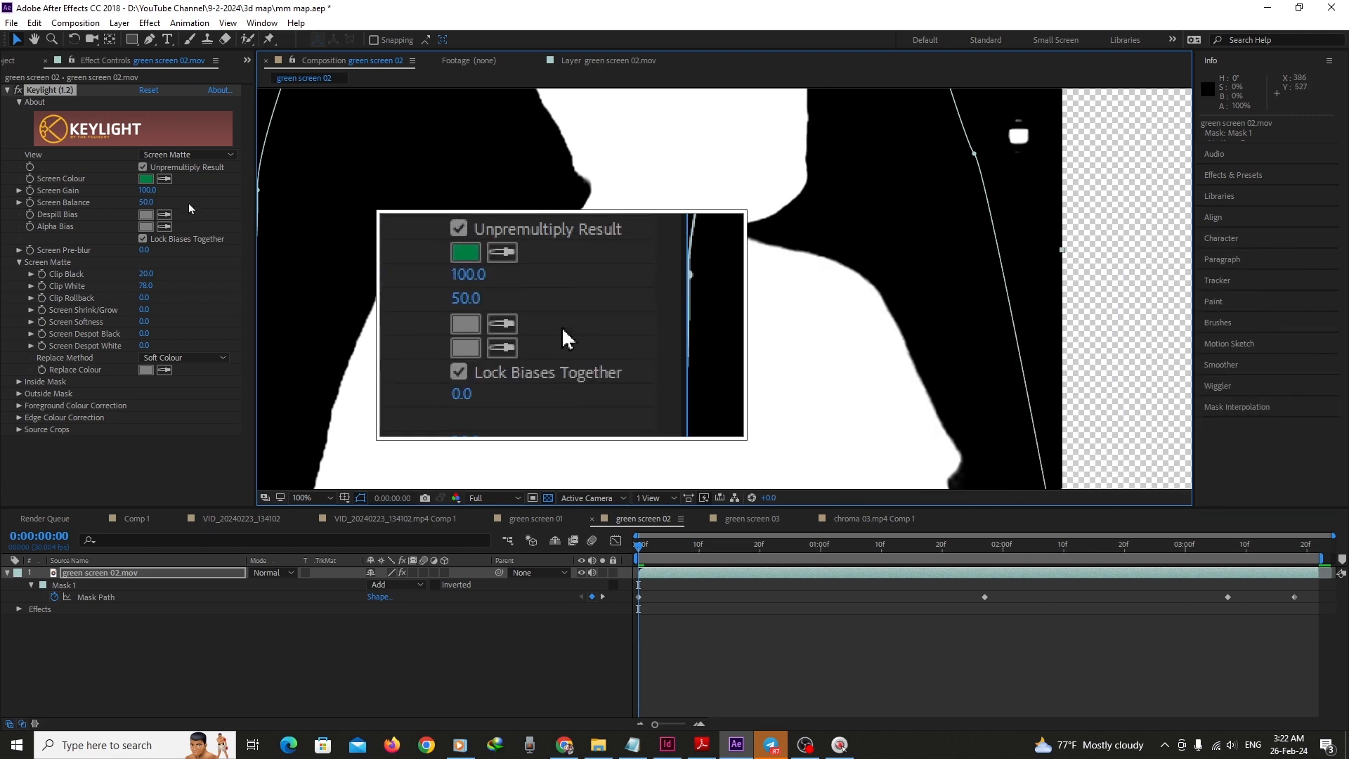
Return the Keylight view to Final Result
left_click(186, 155)
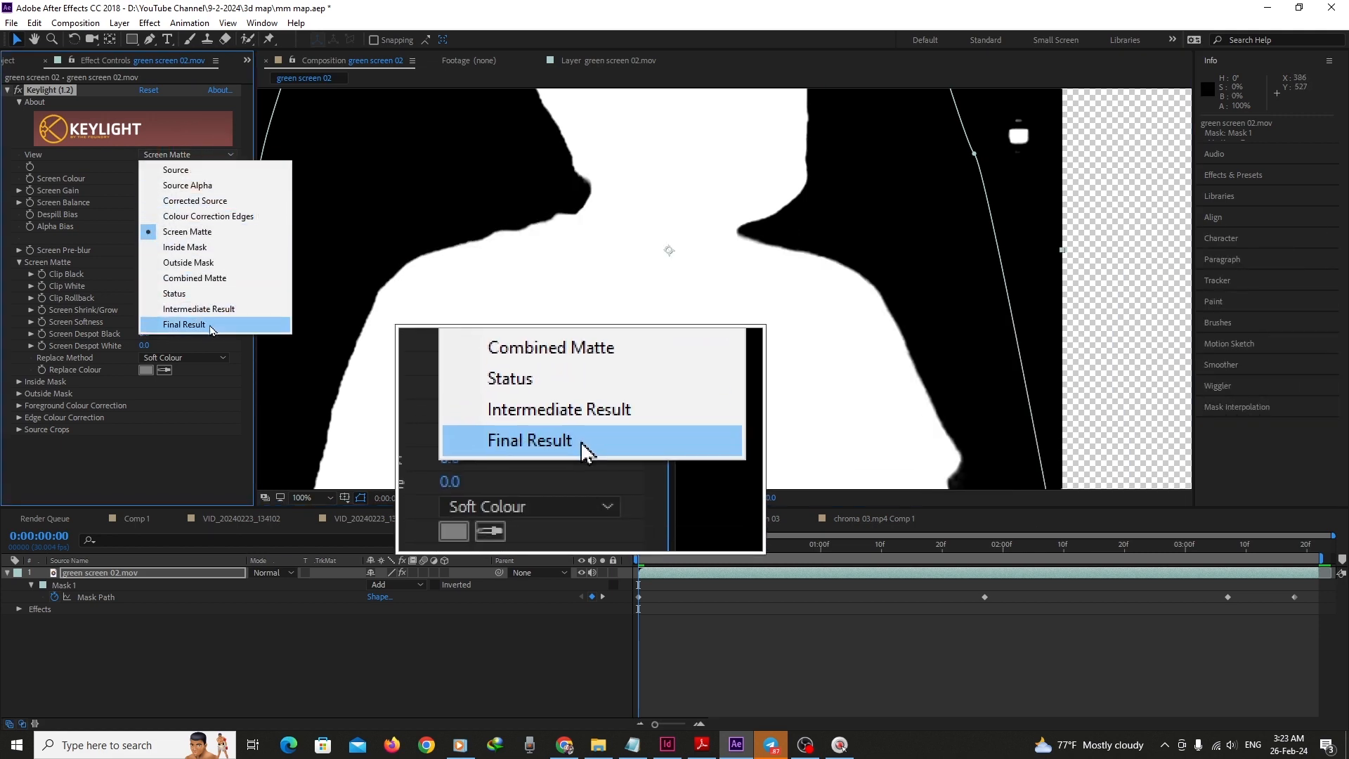
left_click(210, 327)
scroll(724, 338, "down", 2)
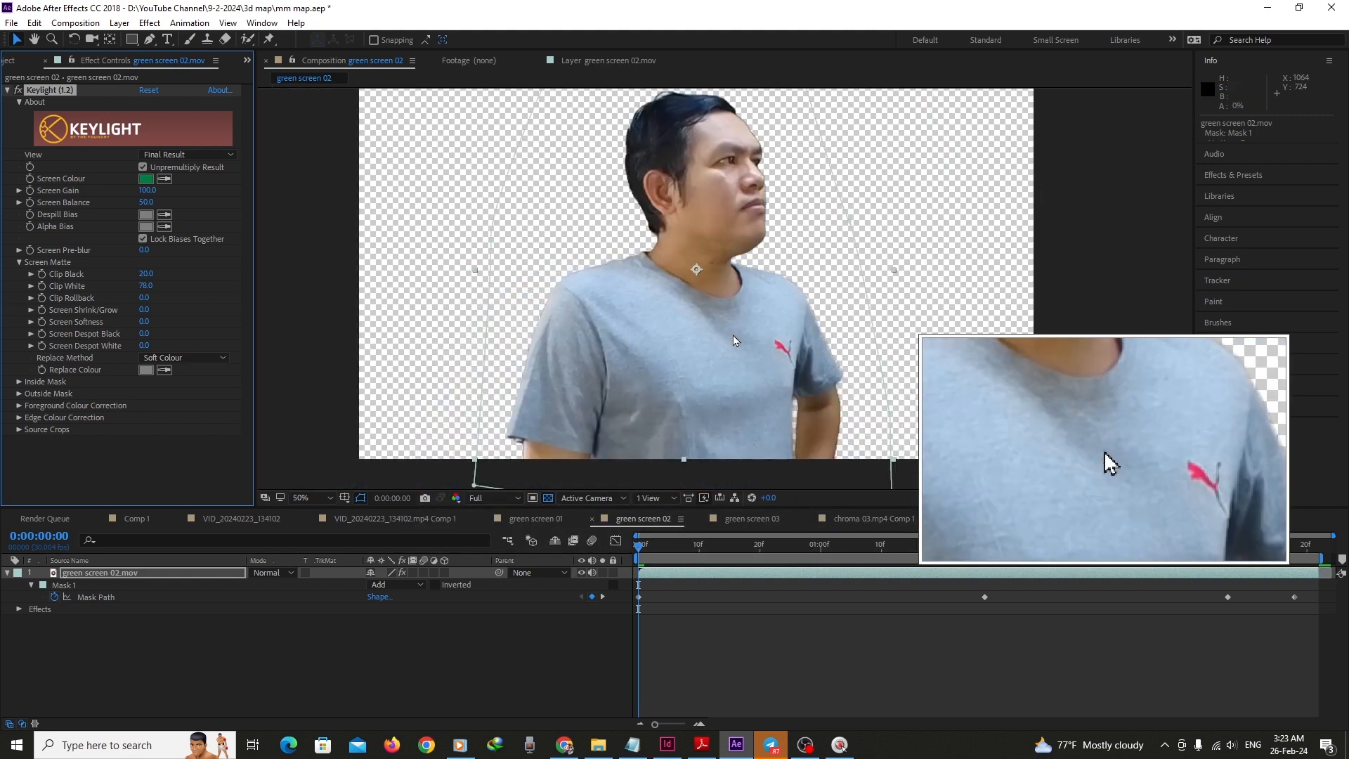
Refine the keyed edges around the shirt with Screen Shrink/Grow at -0.9 and Screen Softness at 1.9
scroll(723, 338, "up", 2)
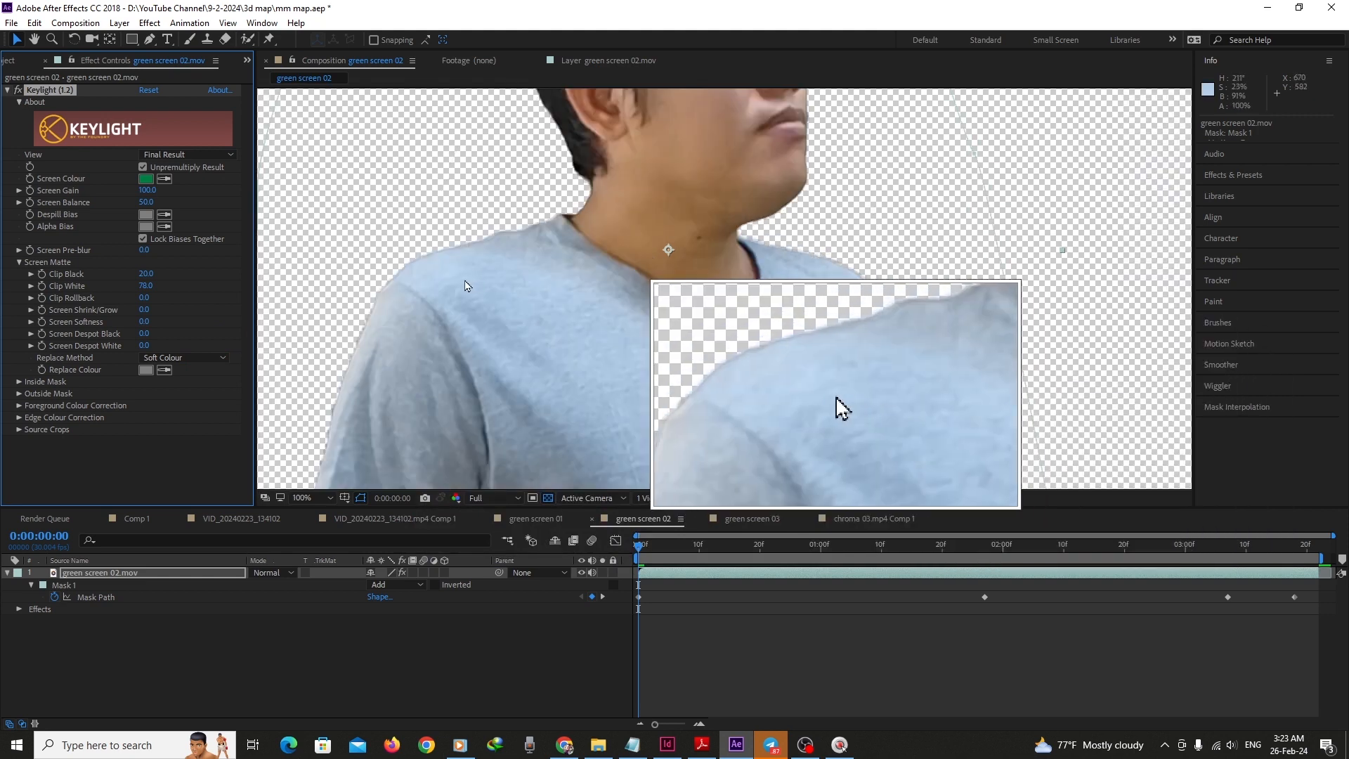
key("space")
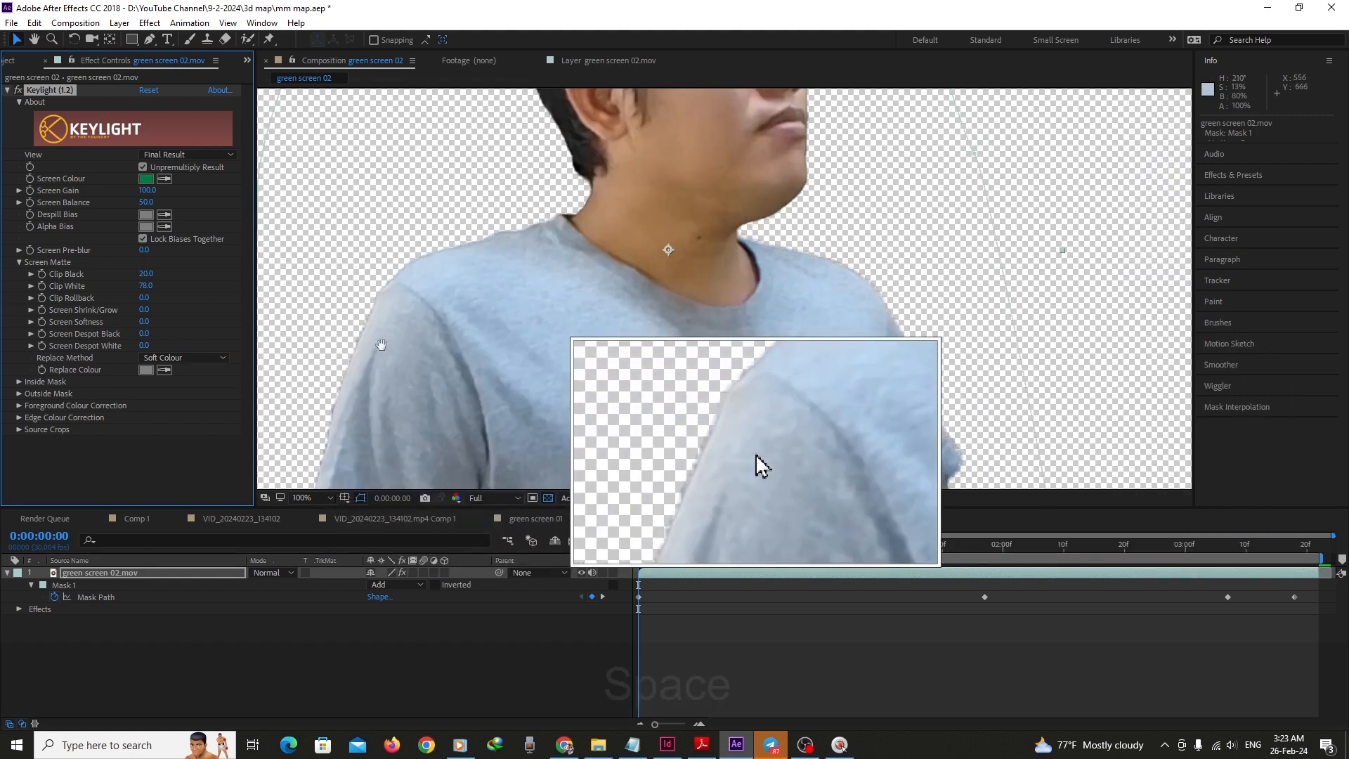
left_click_drag(380, 344, 525, 303)
scroll(525, 304, "up", 2)
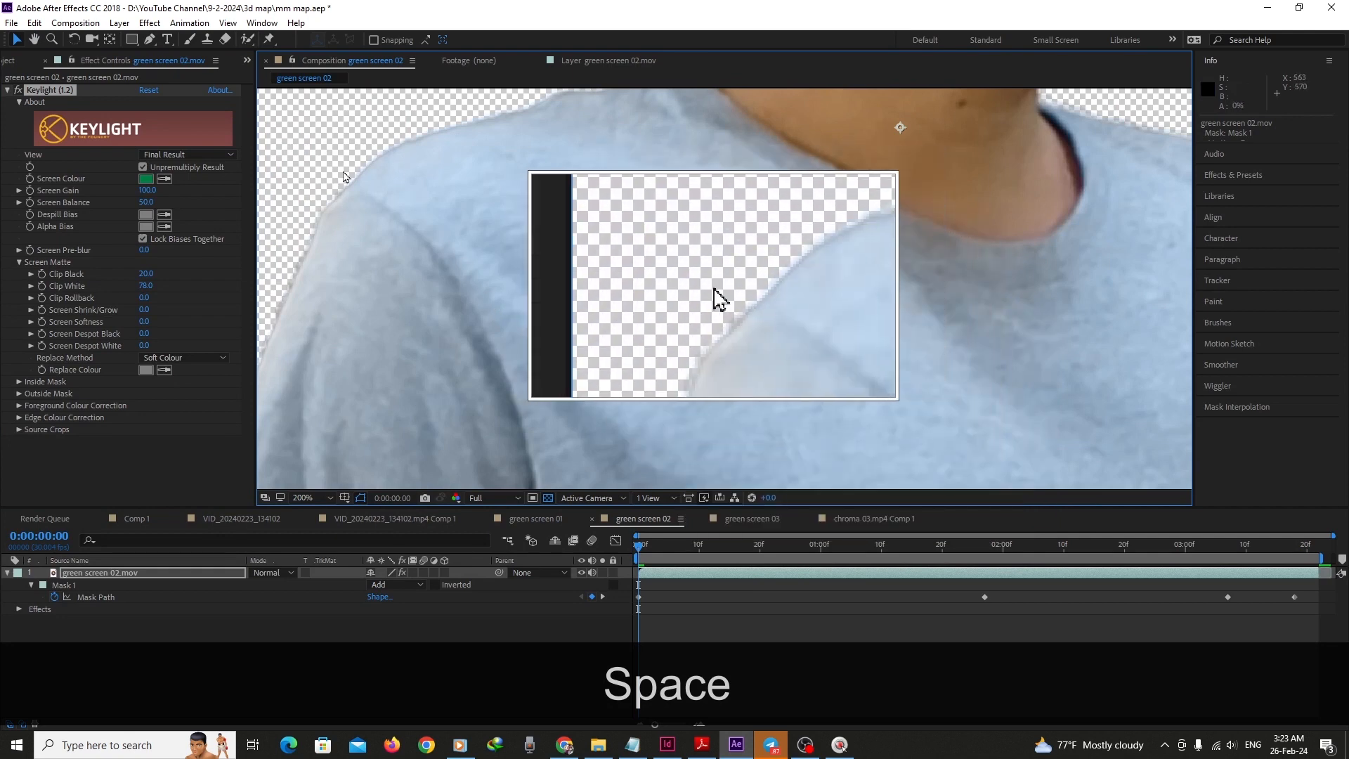
left_click_drag(363, 300, 669, 232)
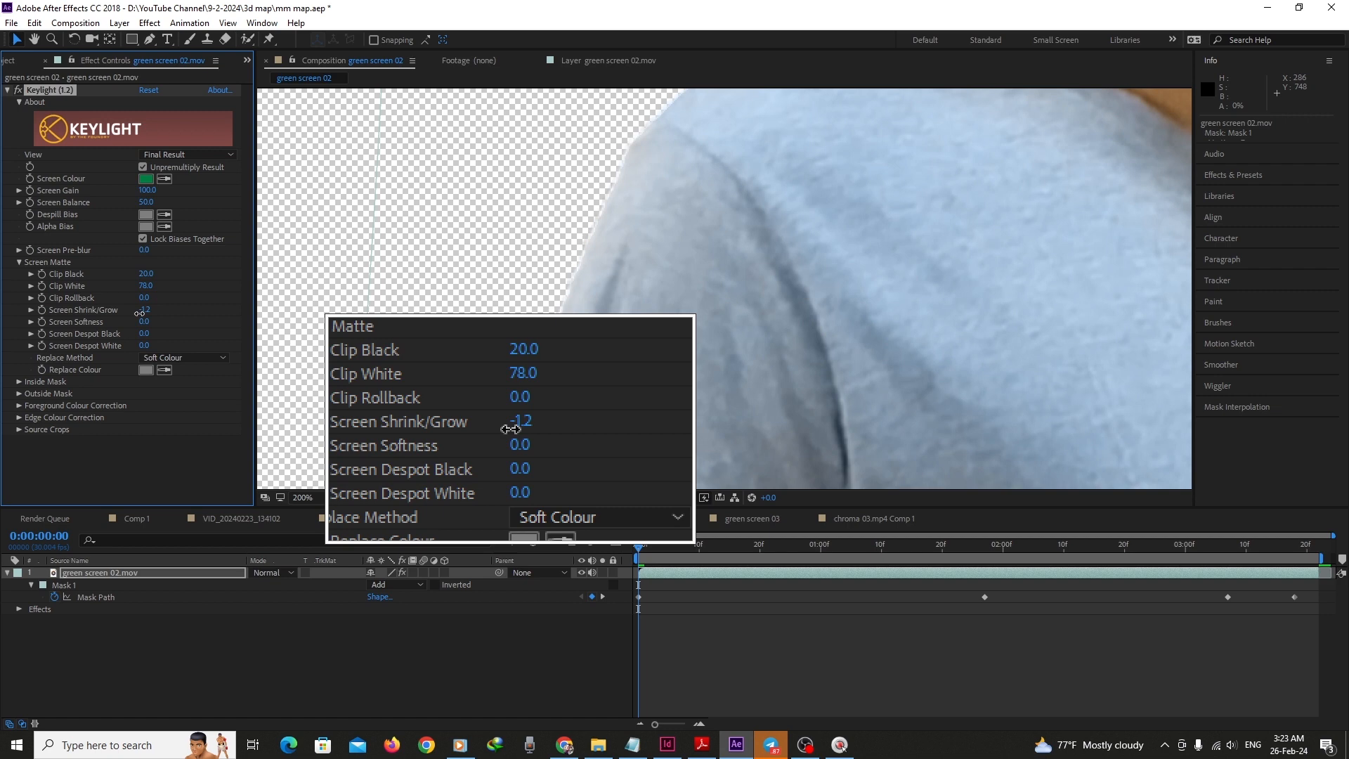
left_click_drag(139, 312, 141, 313)
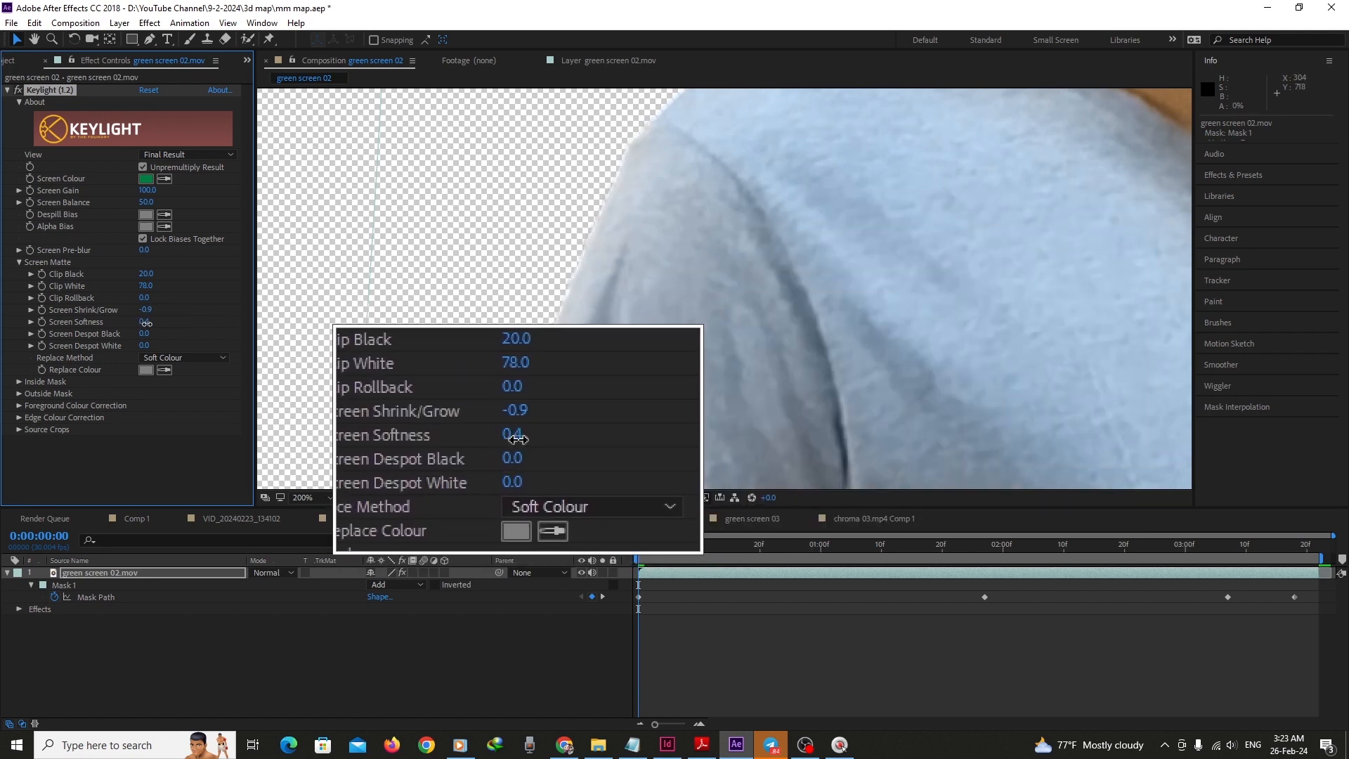
left_click_drag(156, 323, 157, 323)
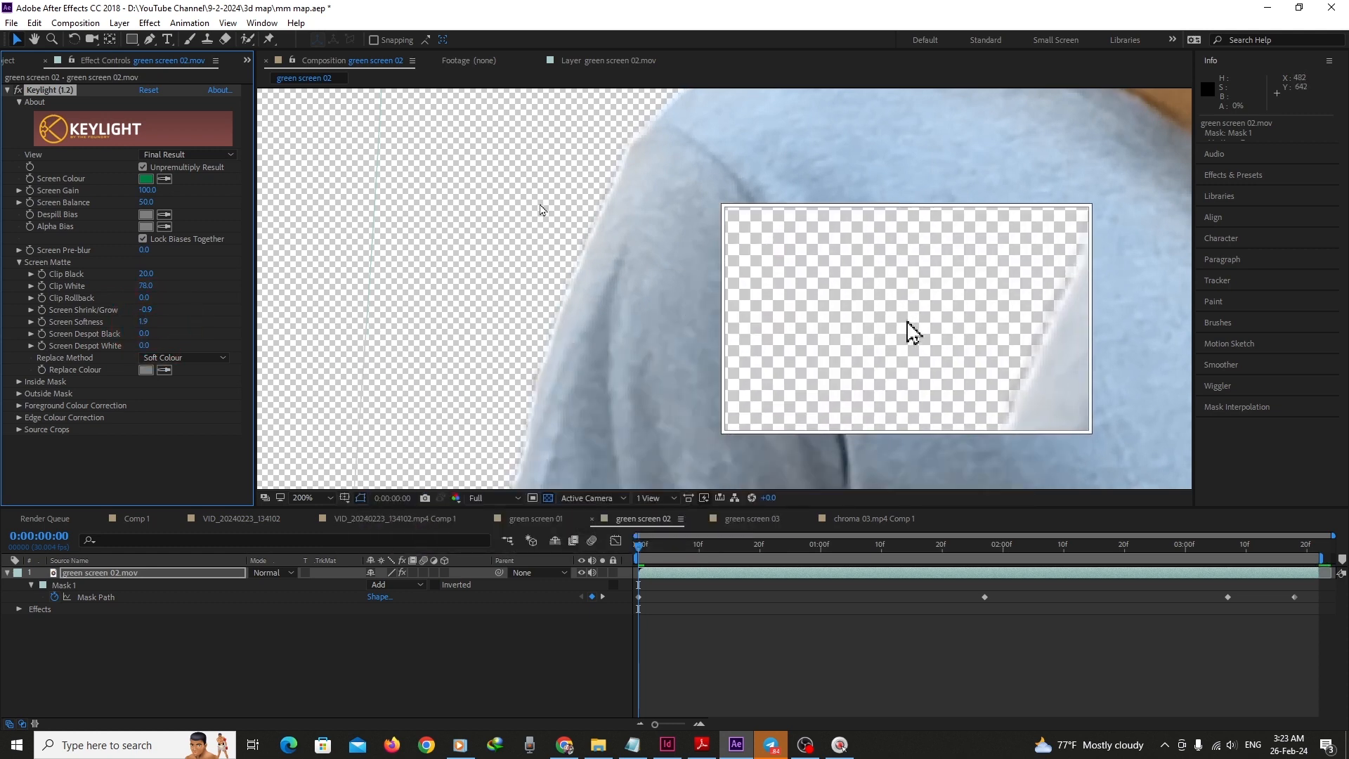
scroll(610, 230, "down", 2)
key("space")
left_click_drag(768, 297, 703, 325)
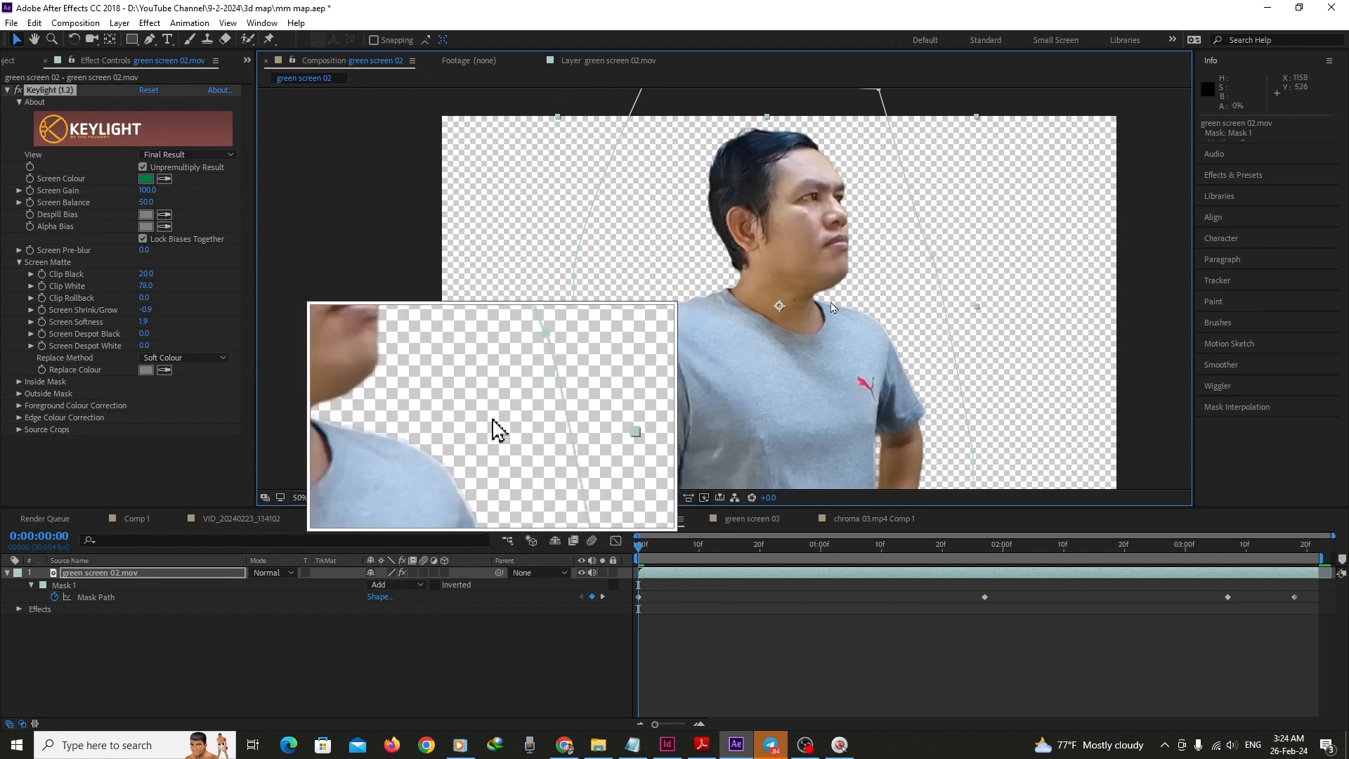
Add the 1-1920x1200.jpg image to the composition as a background layer beneath green screen 02.mov
left_click(28, 63)
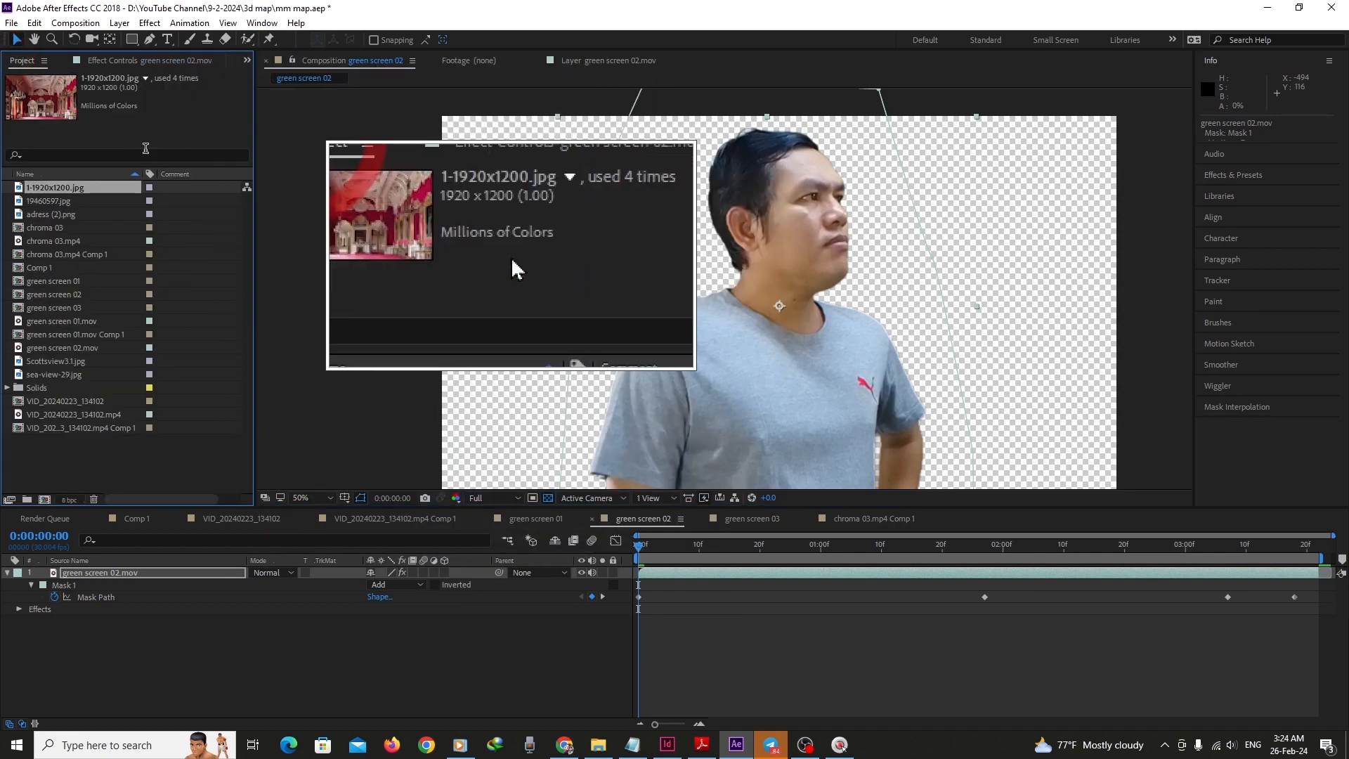
left_click(38, 203)
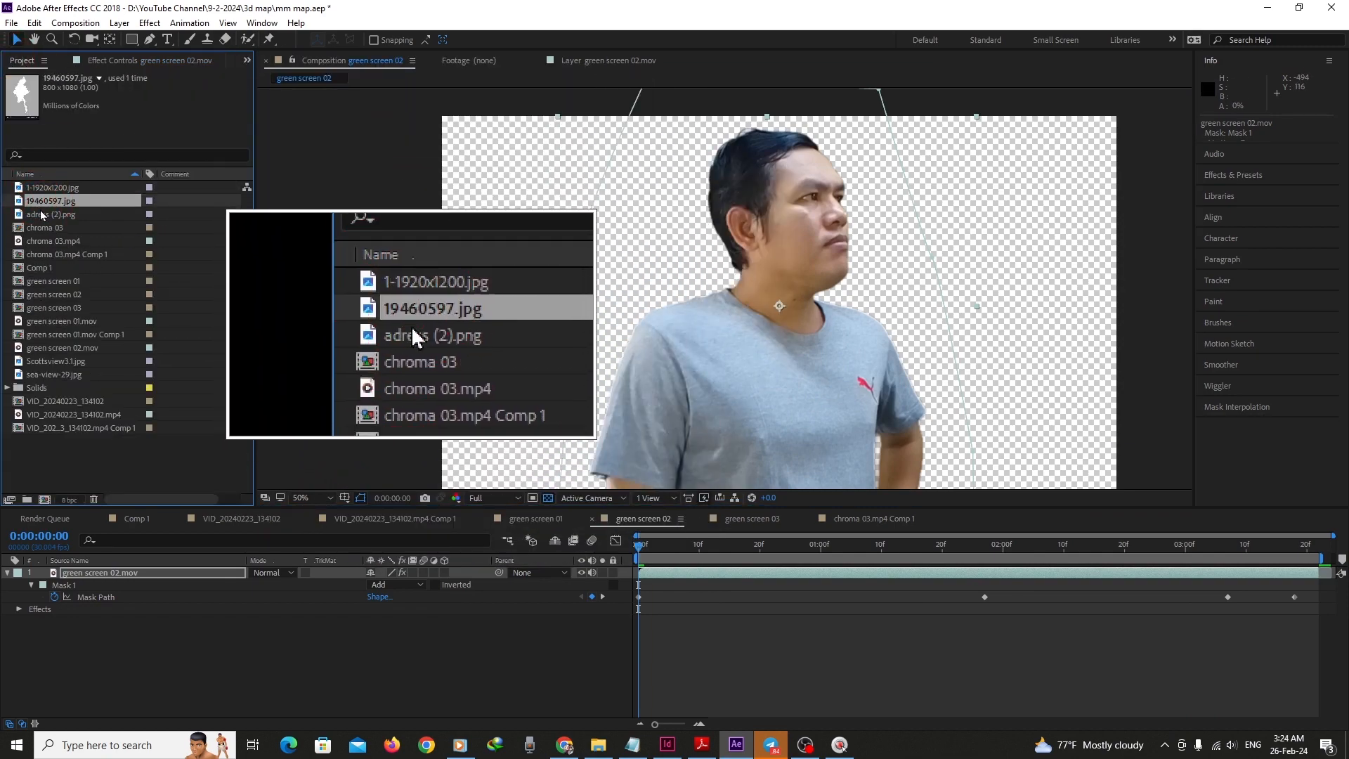
left_click(40, 214)
left_click(22, 189)
left_click_drag(20, 190, 141, 622)
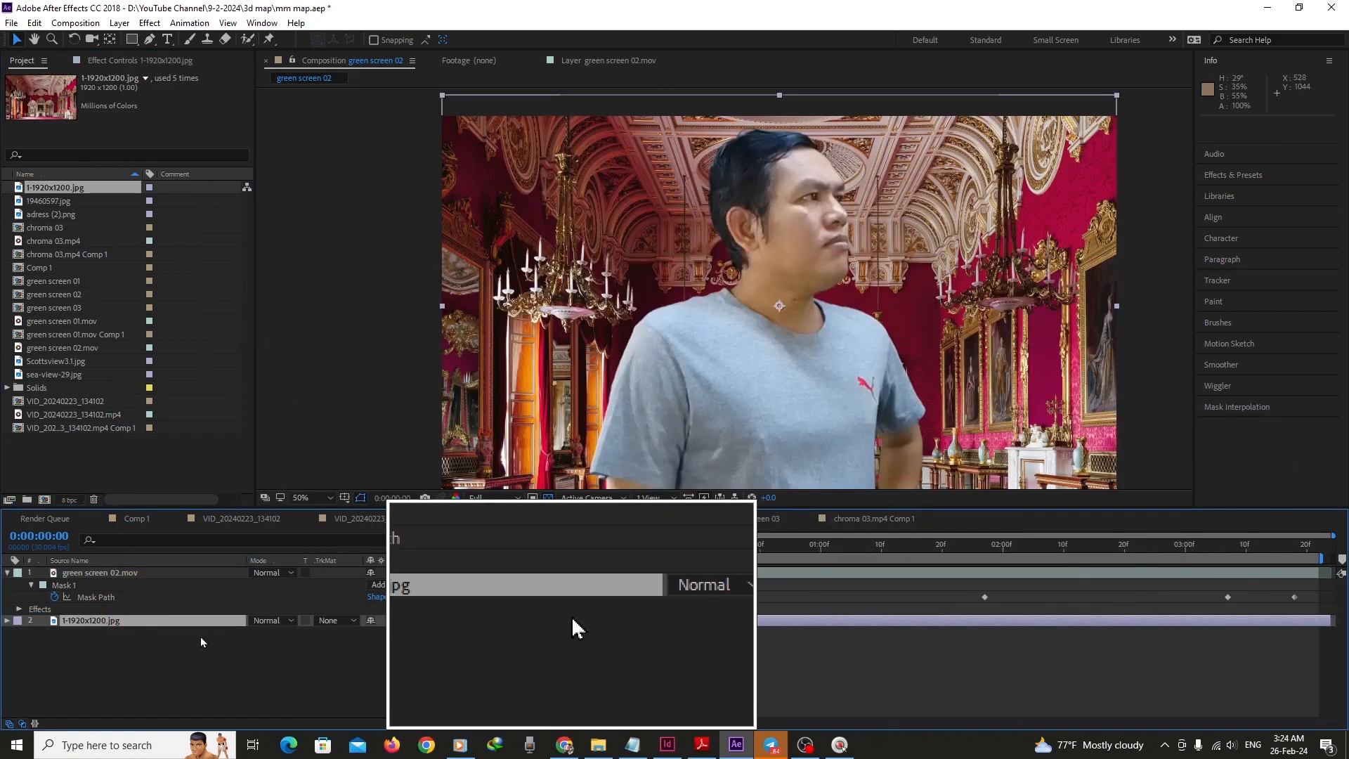
Scale the background image to 145% and move it up and slightly left to position 896, 306
key("s")
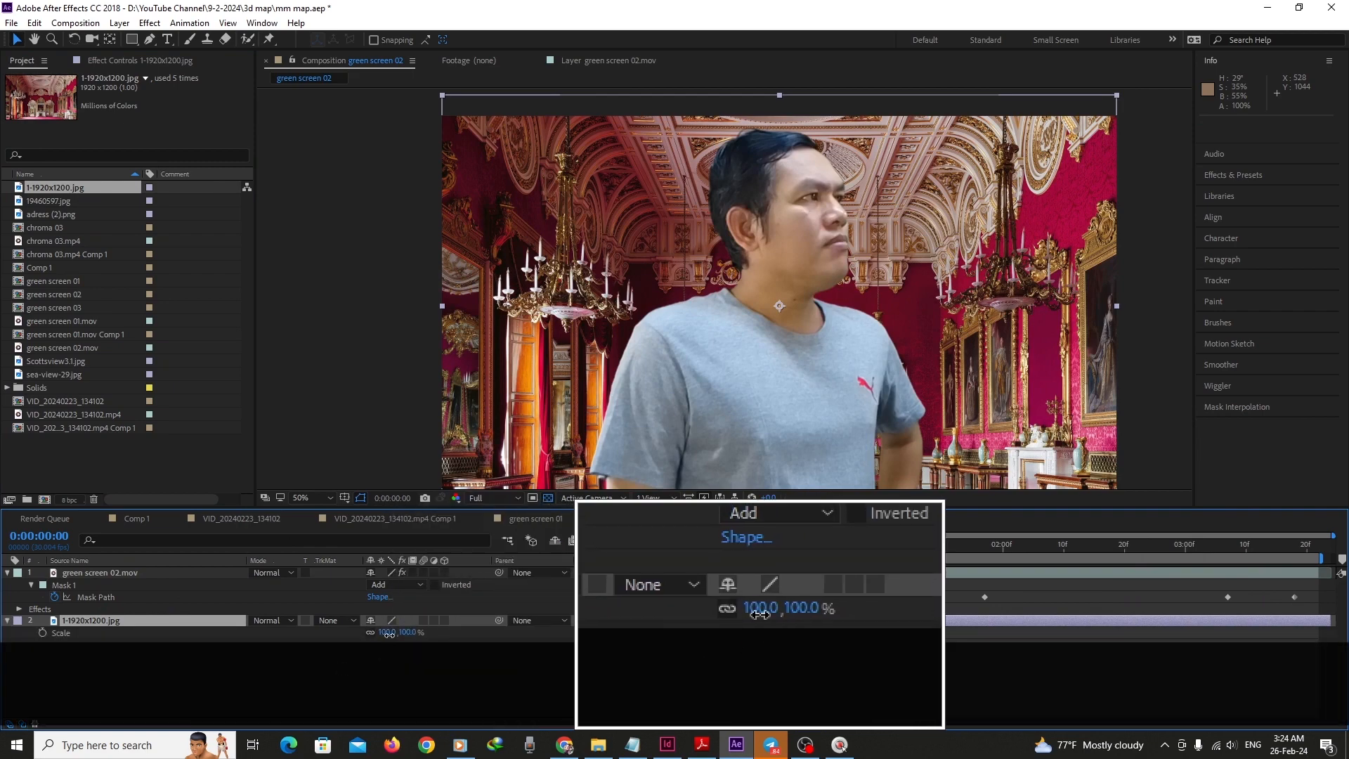
left_click_drag(389, 633, 420, 633)
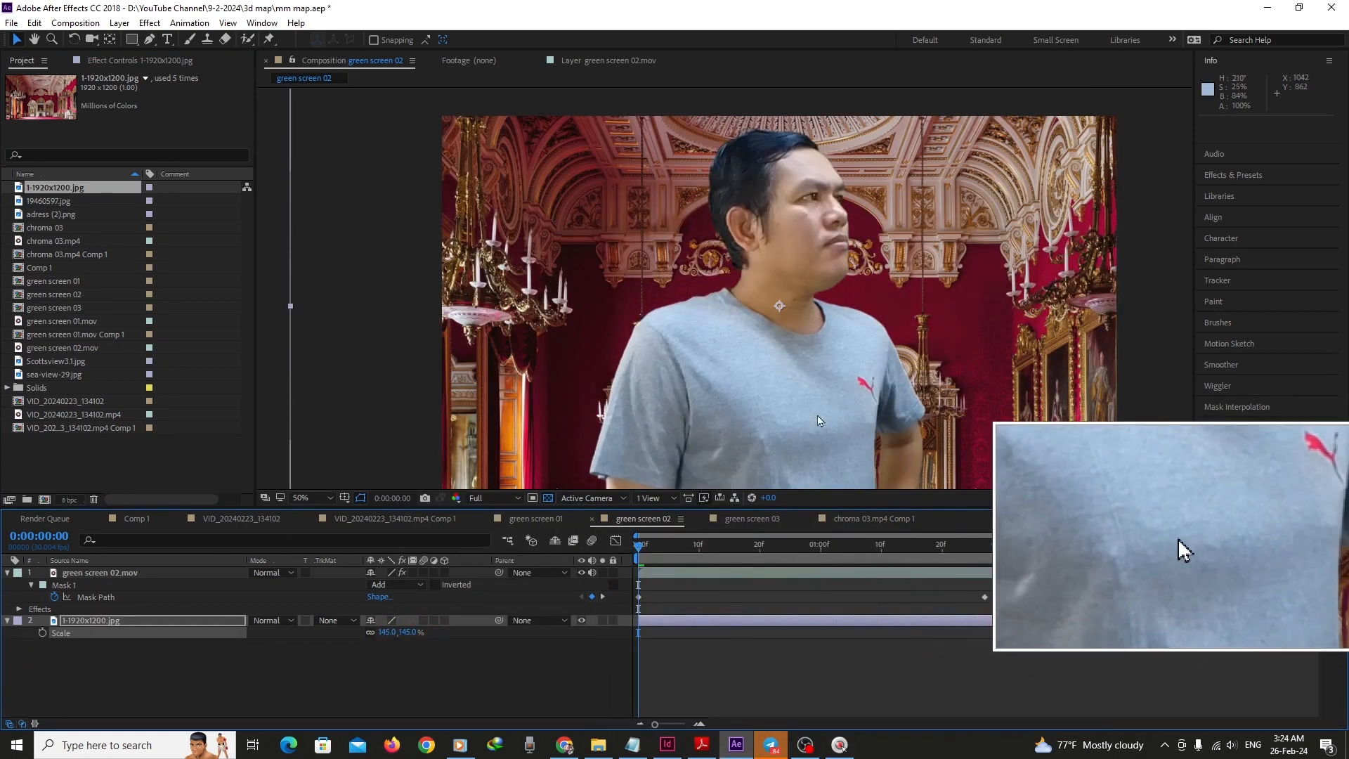
left_click_drag(959, 407, 935, 324)
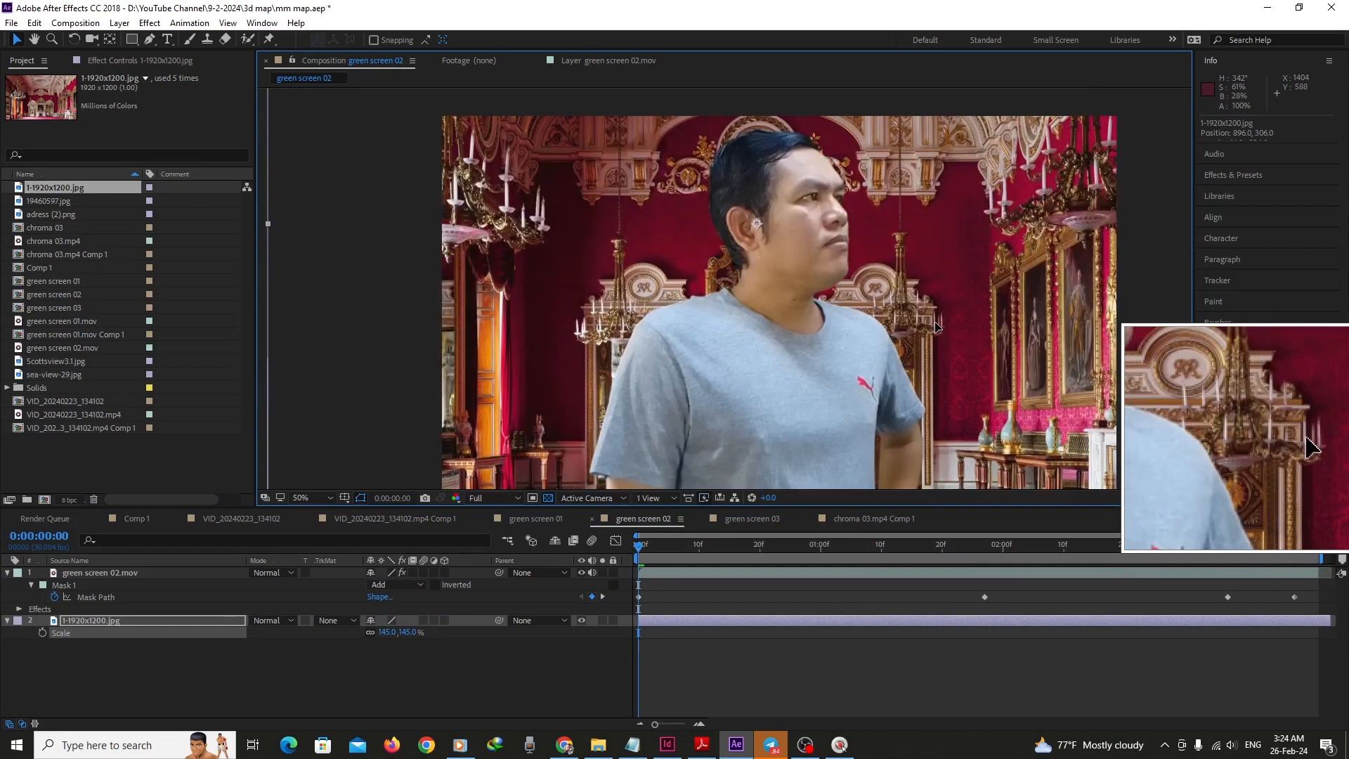
scroll(1039, 331, "down", 1)
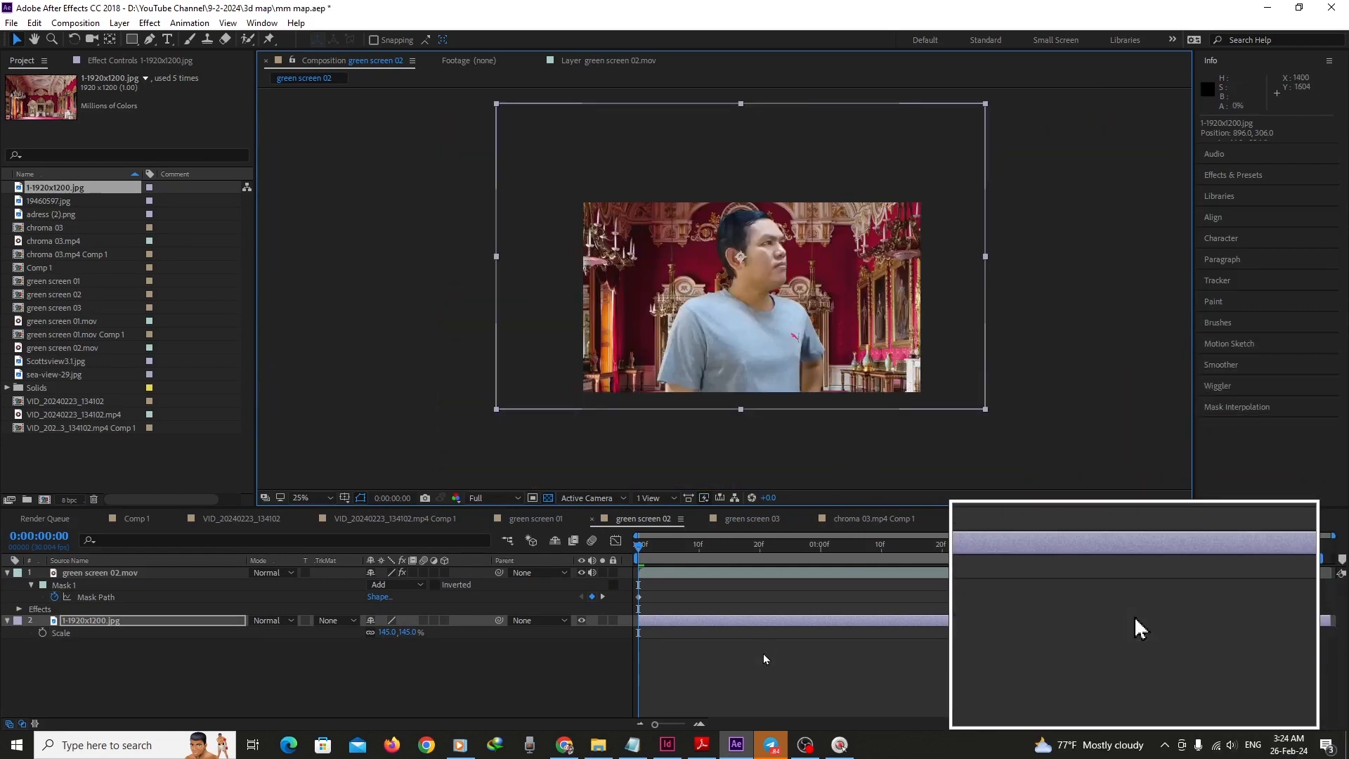
scroll(768, 427, "up", 1)
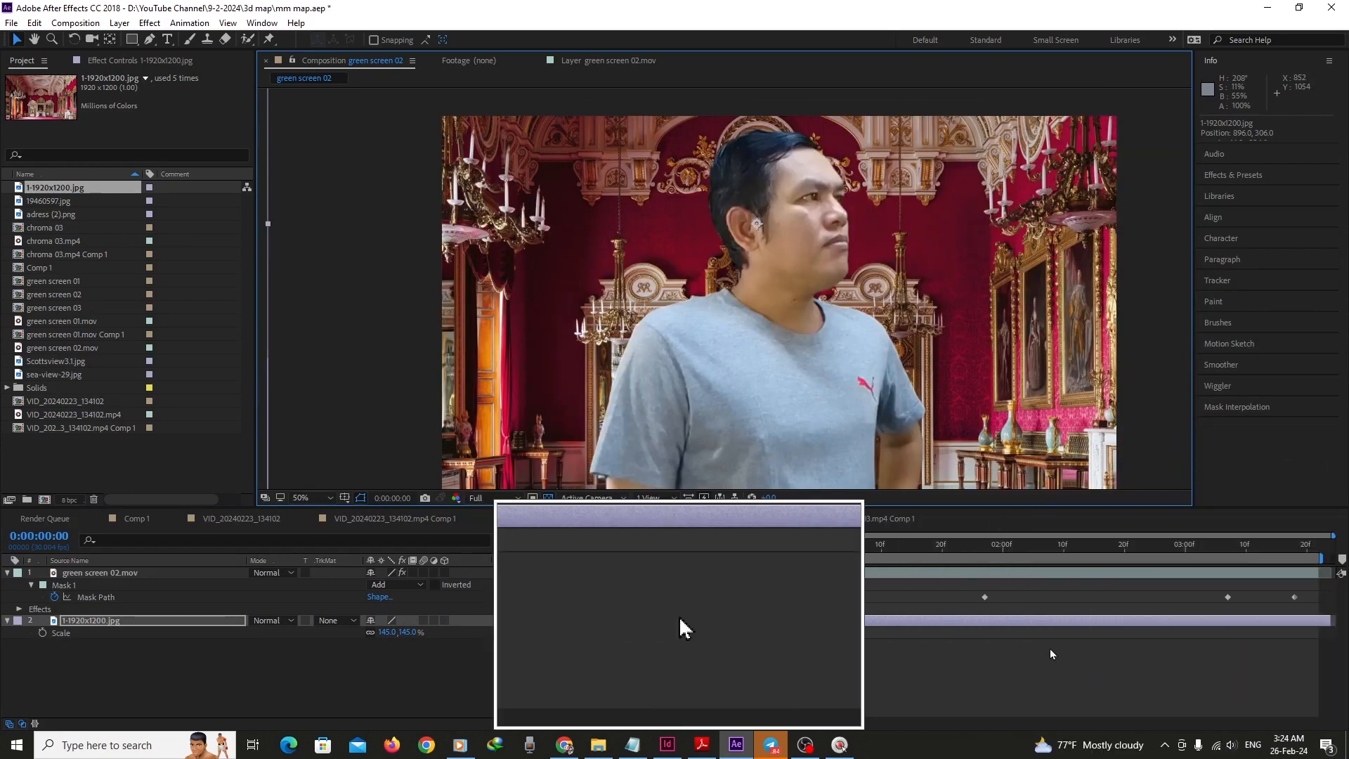
Play back the composite to examine how the background fits the moving clip, and return to the first frame
key("space")
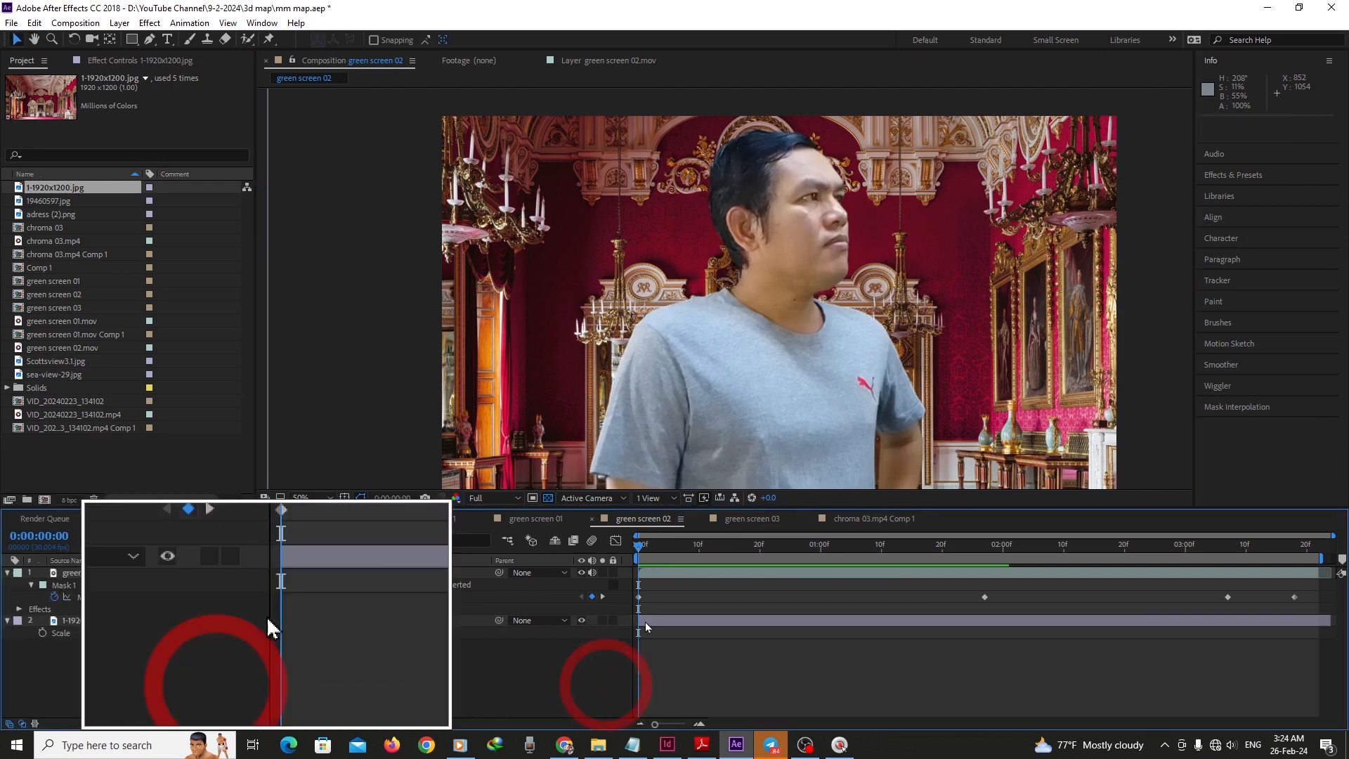
key("space")
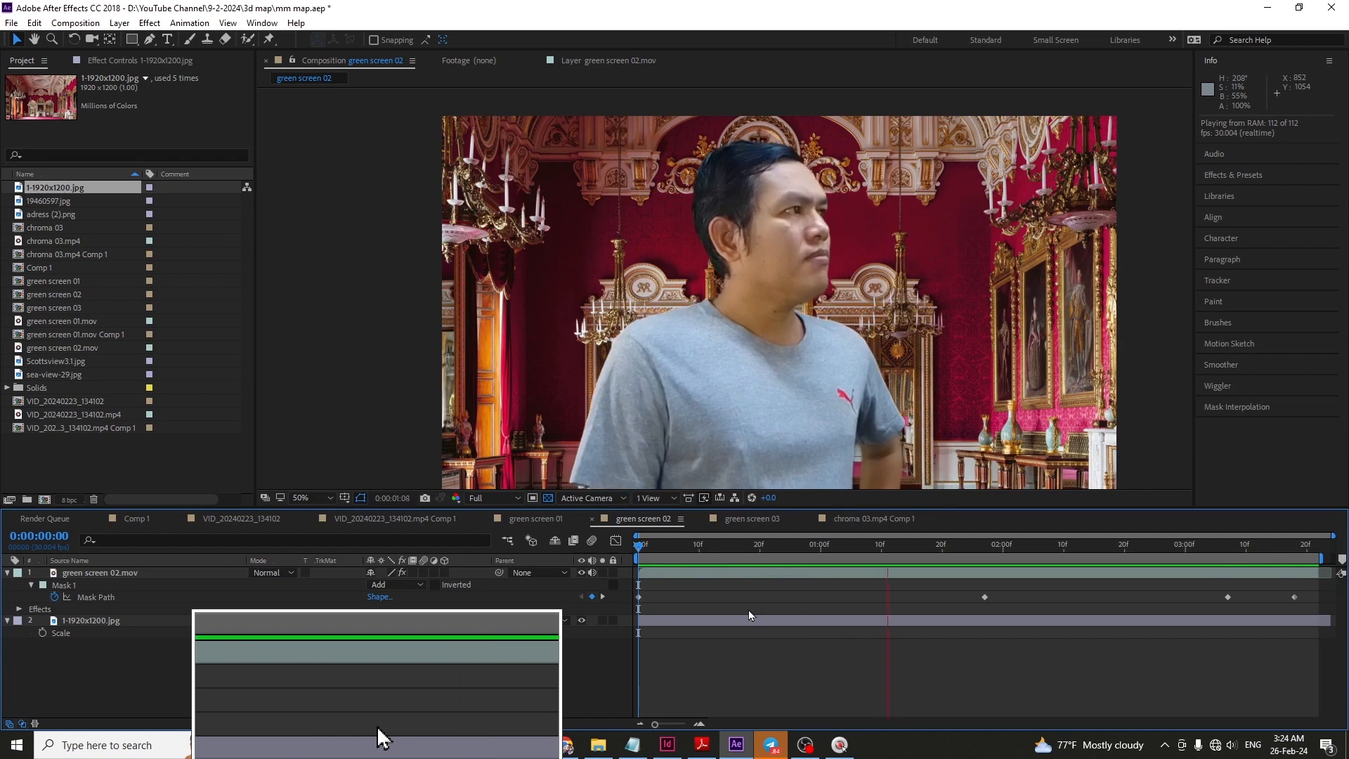
key("space")
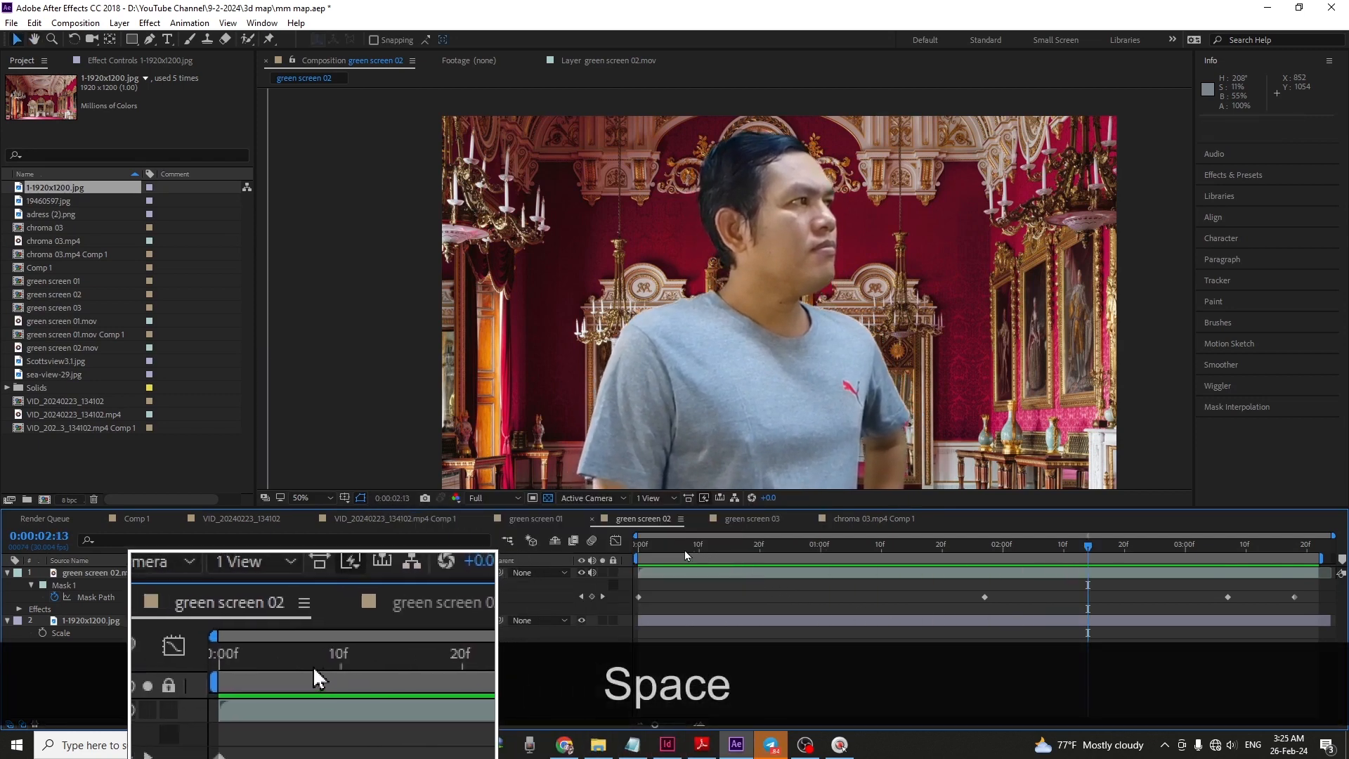
left_click_drag(684, 550, 619, 550)
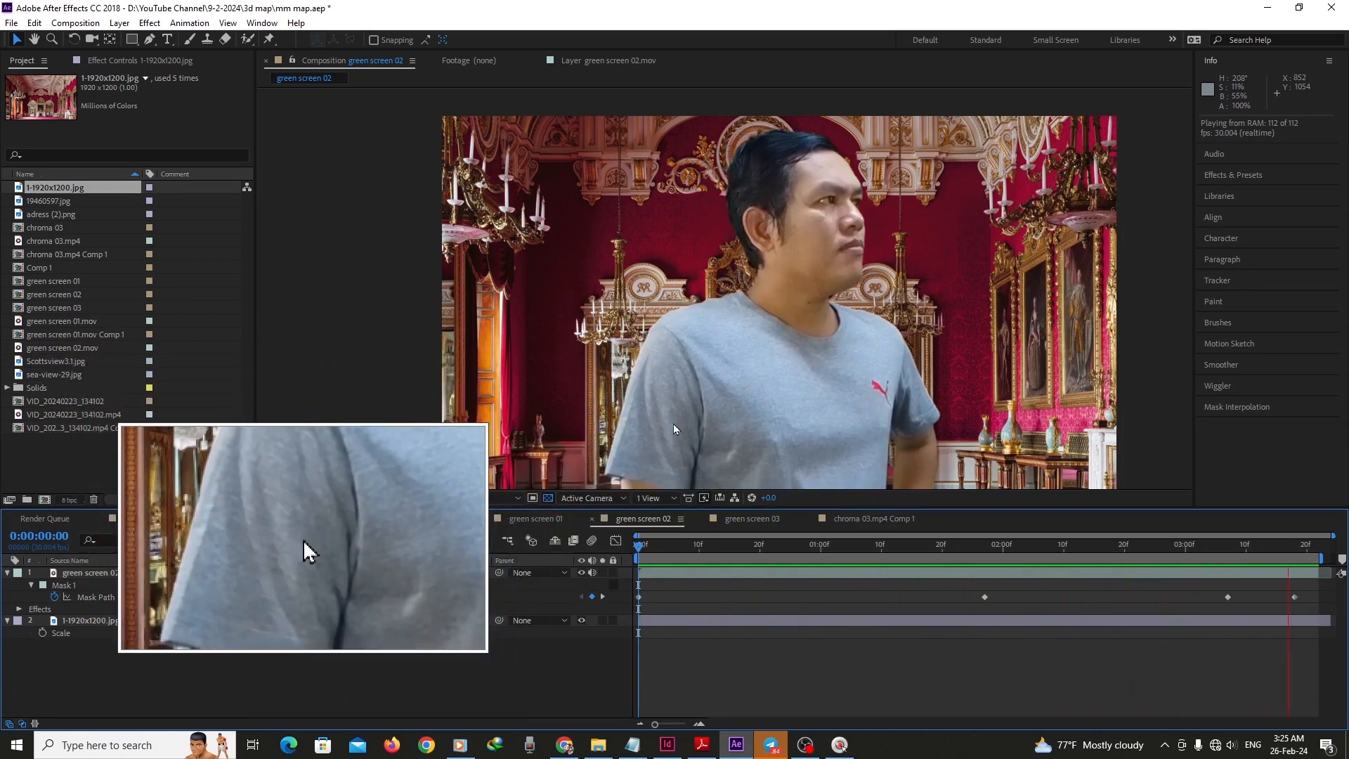
key("space")
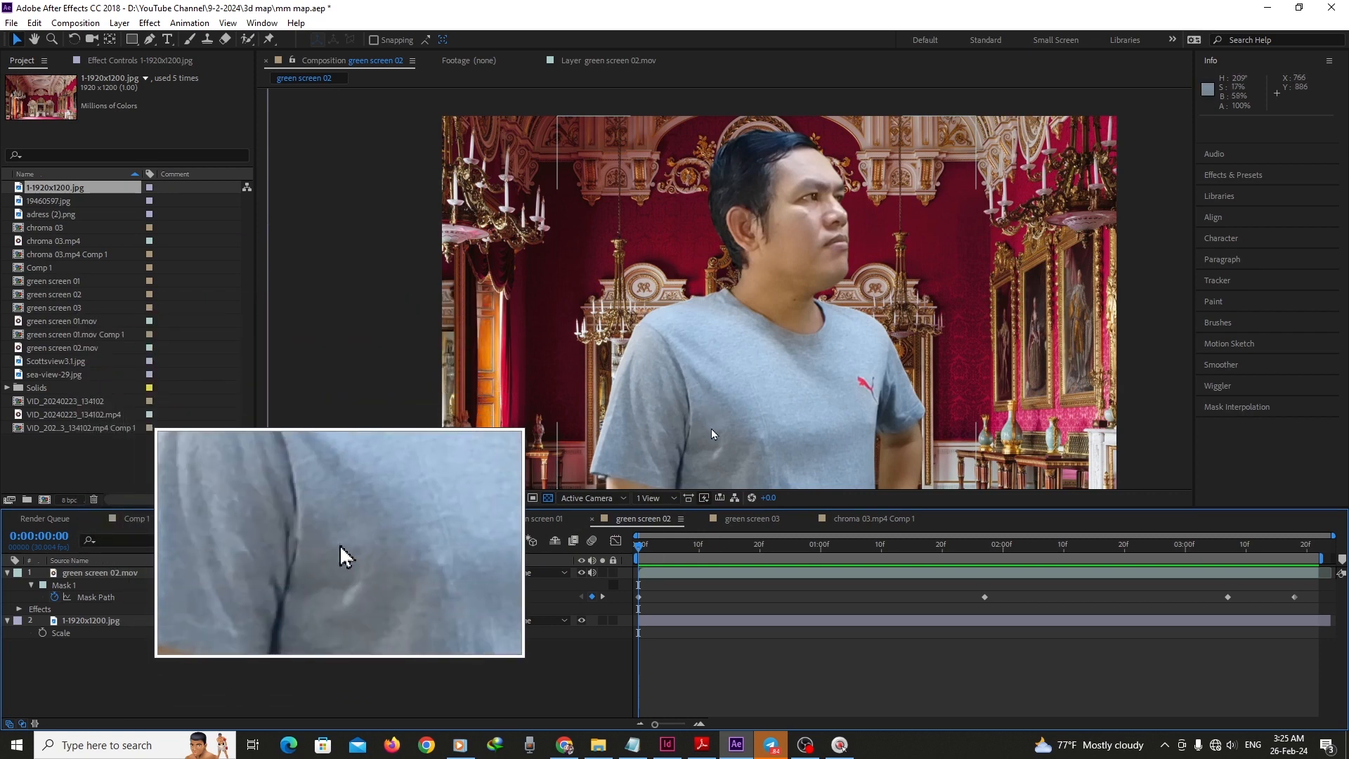
key("space")
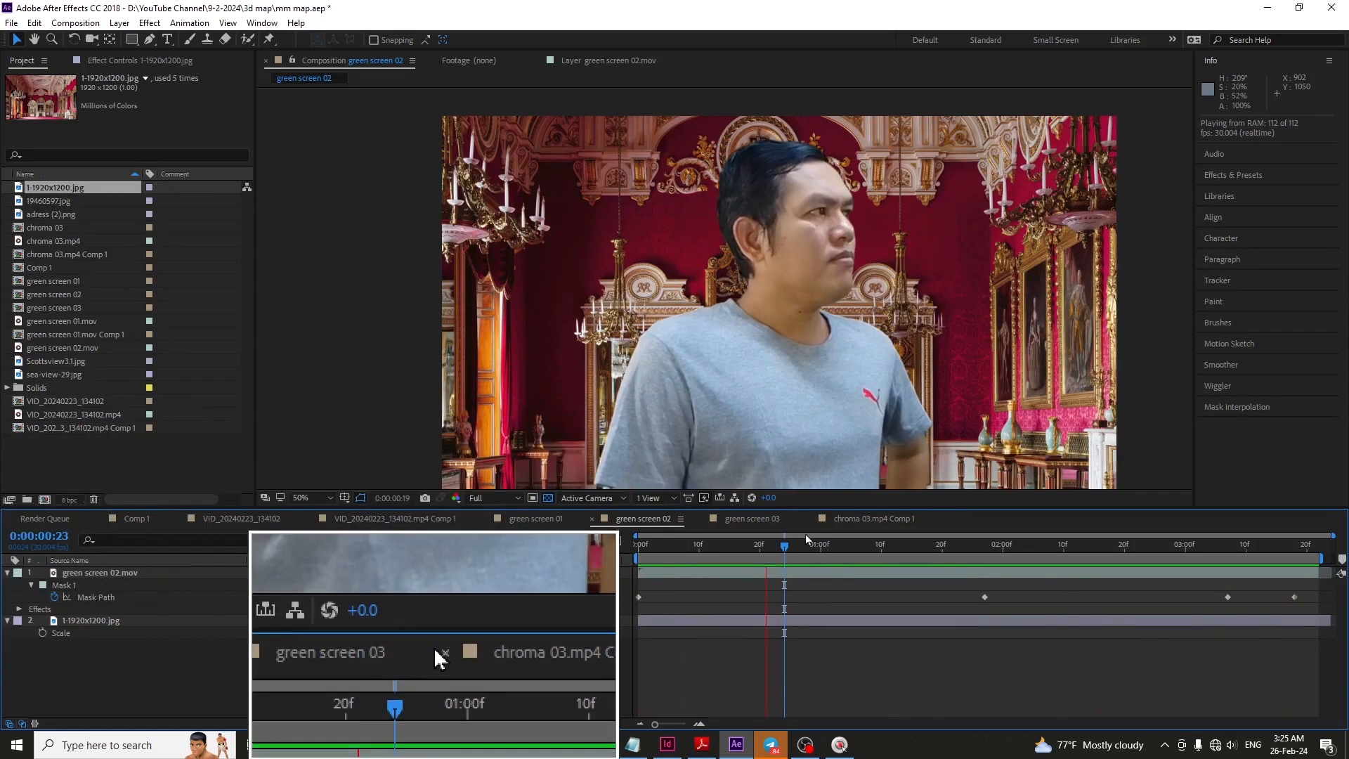
key("space")
left_click(632, 548)
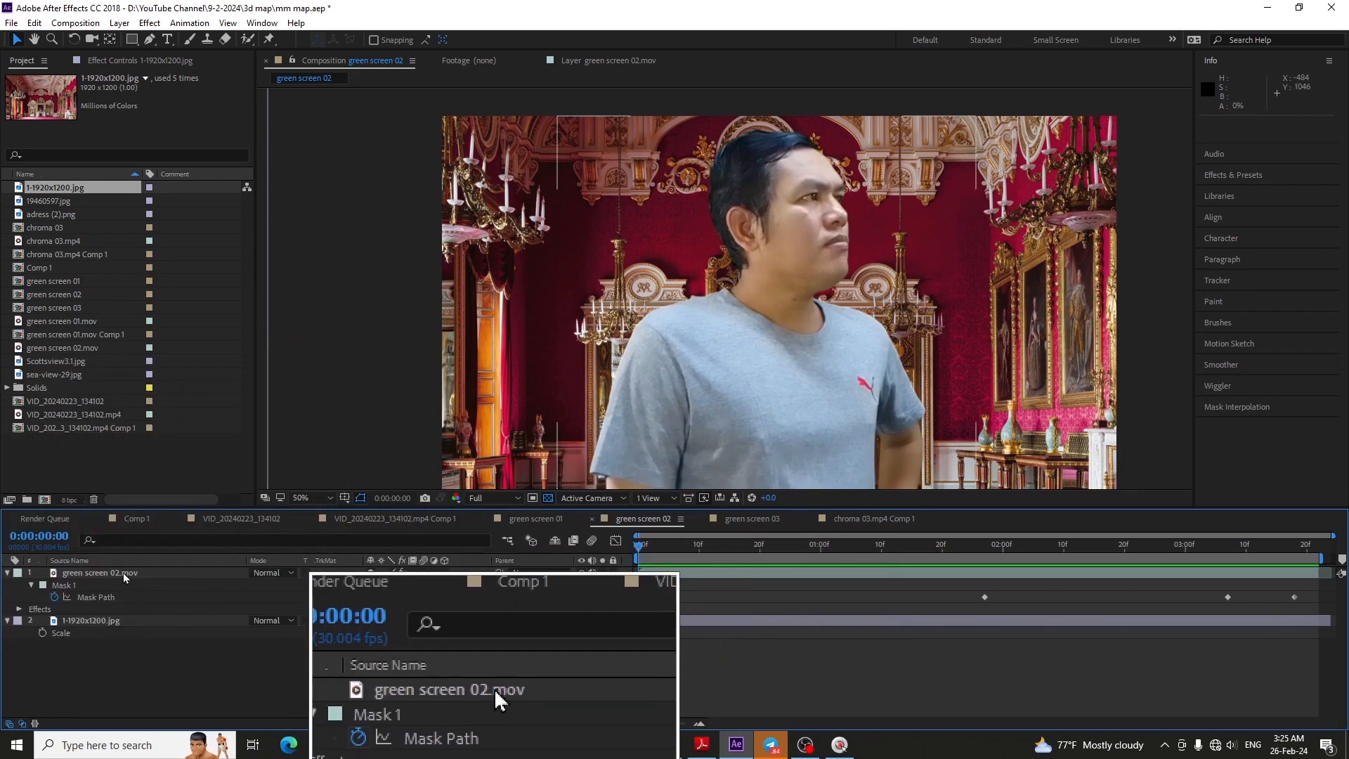
Start Track Motion on green screen 02.mov, with the track point on the white wall marker nearest the man's face
left_click(124, 572)
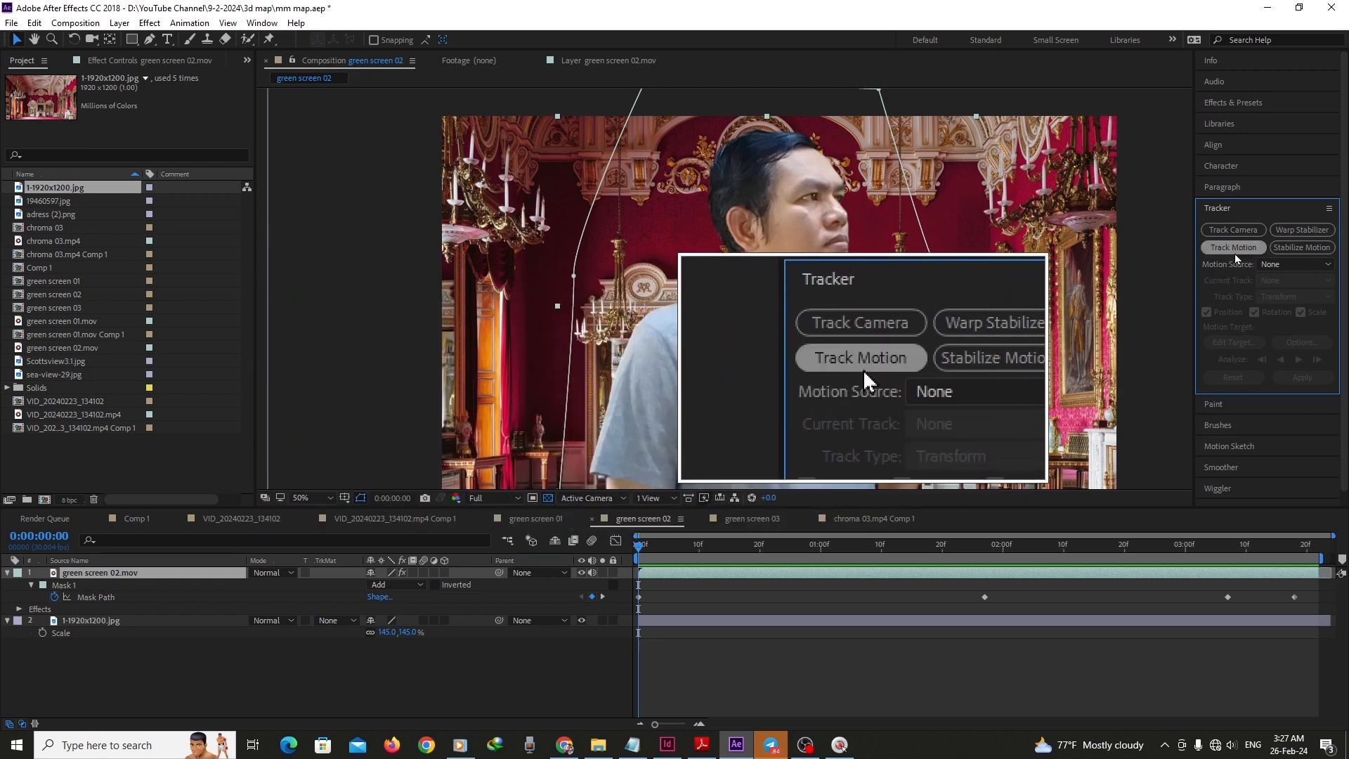
left_click(1233, 248)
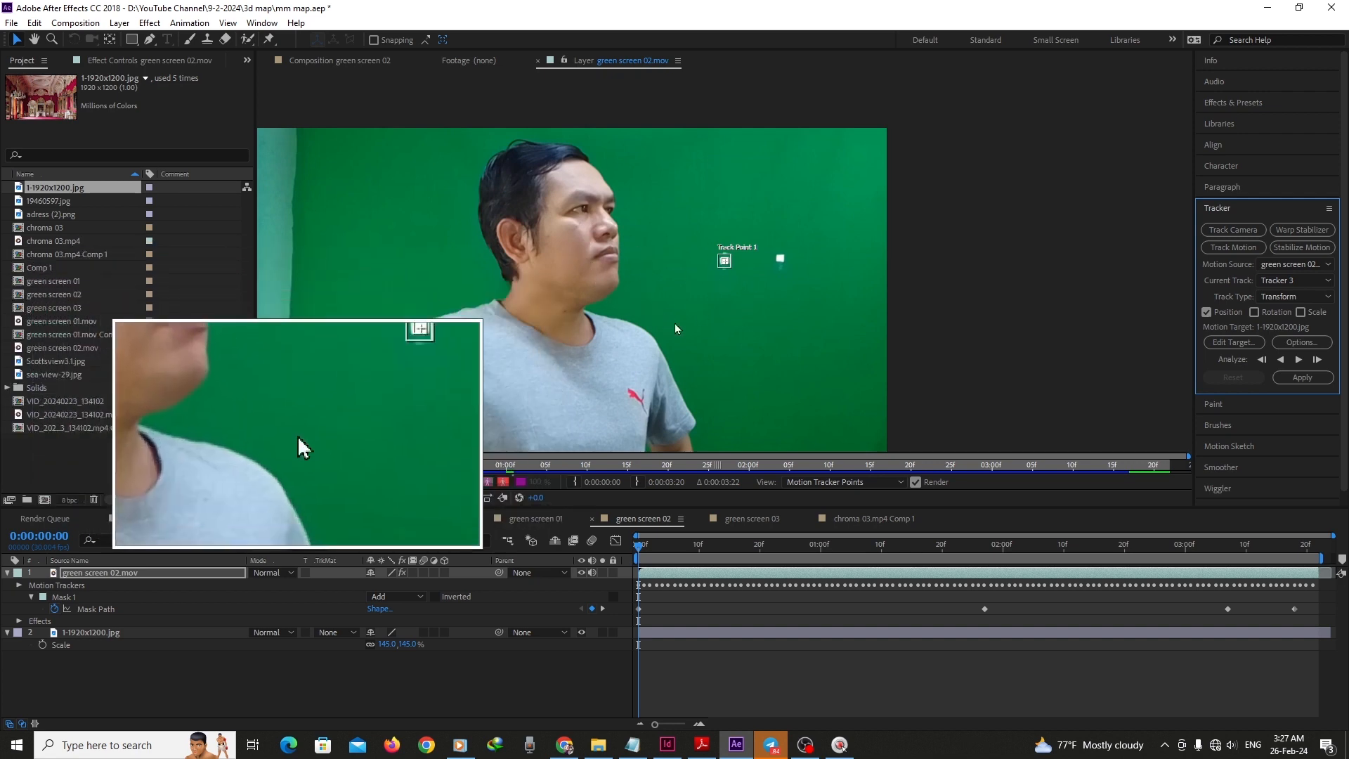
key("period")
key("period")
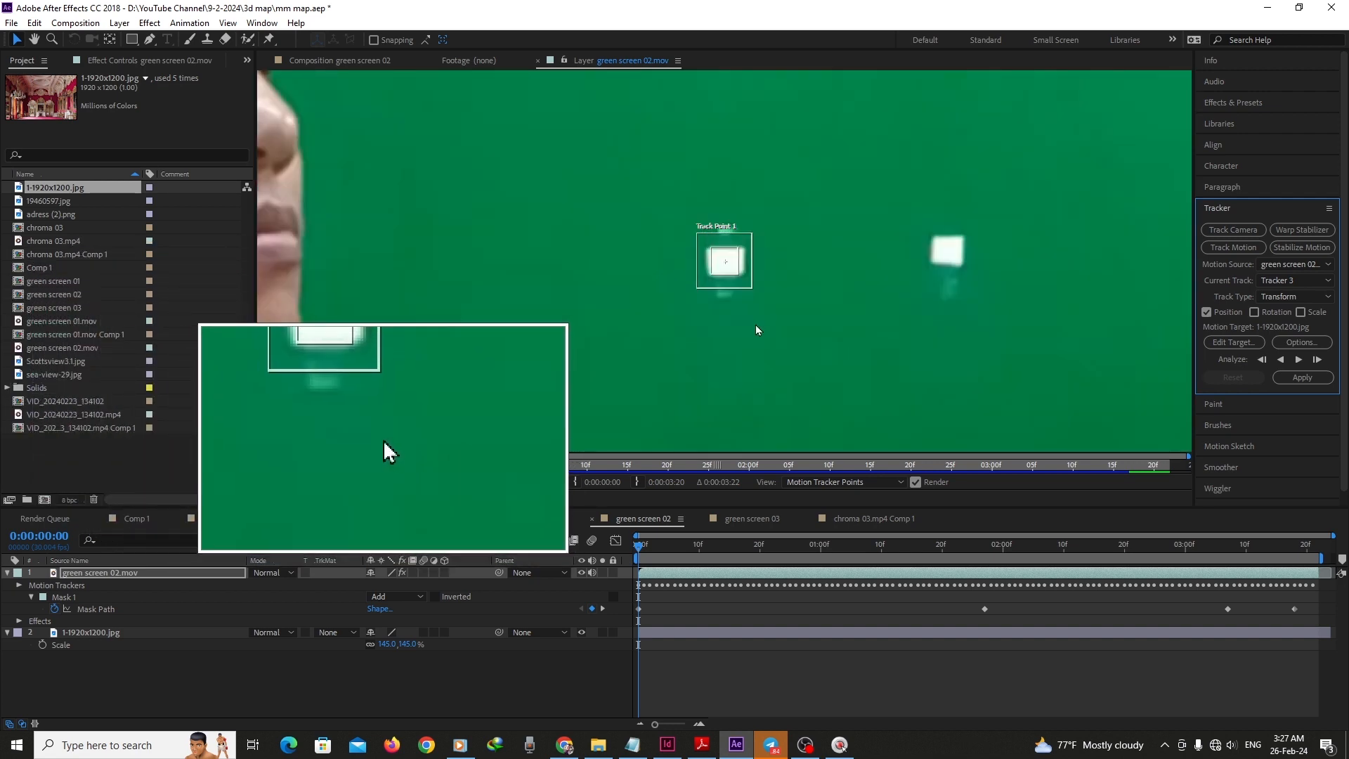
key("comma")
key("comma")
key("comma")
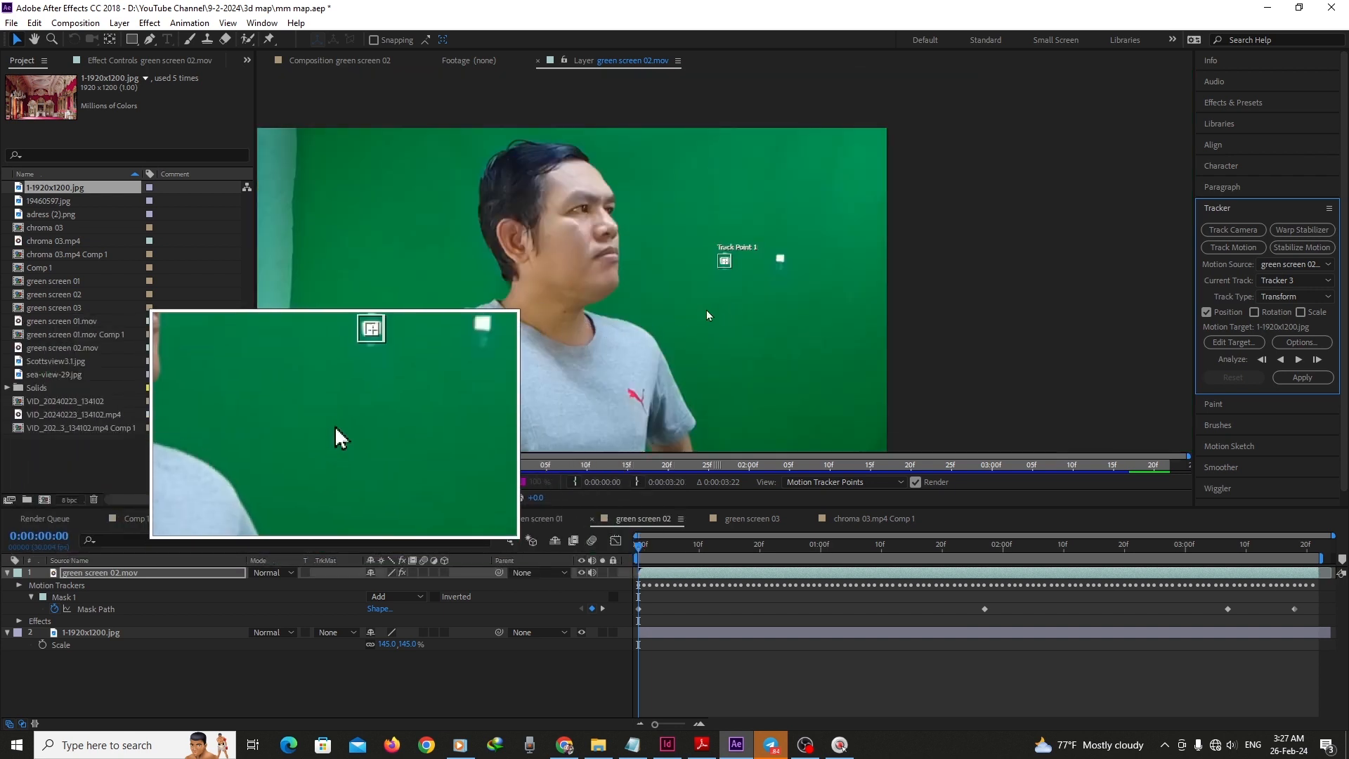
scroll(720, 295, "up", 2)
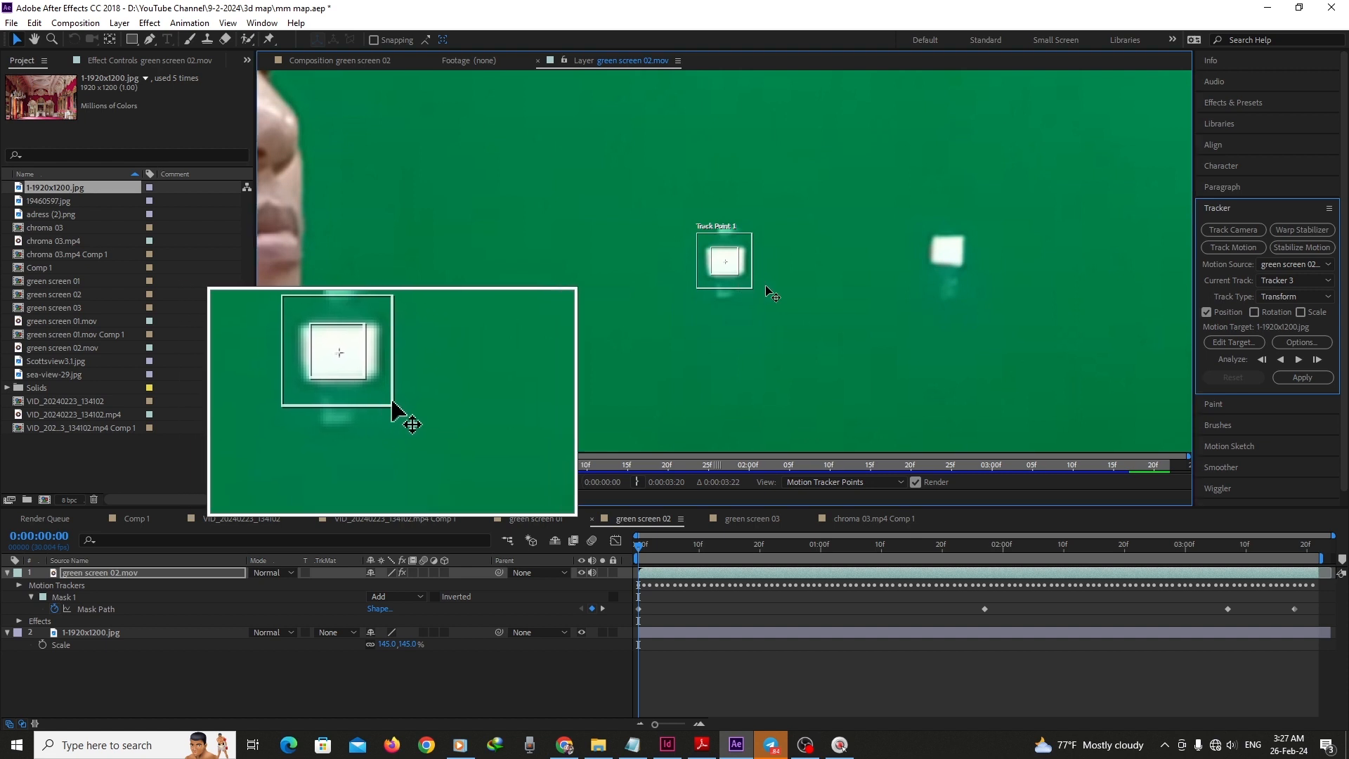
Resize the track point's feature region to fit tightly around the white marker
mouse_move(765, 284)
left_mouse_down()
mouse_move(867, 289)
mouse_move(973, 269)
mouse_move(739, 286)
mouse_move(771, 309)
mouse_move(736, 282)
mouse_move(757, 291)
mouse_move(743, 265)
mouse_move(767, 290)
left_mouse_up()
scroll(805, 360, "up", 1)
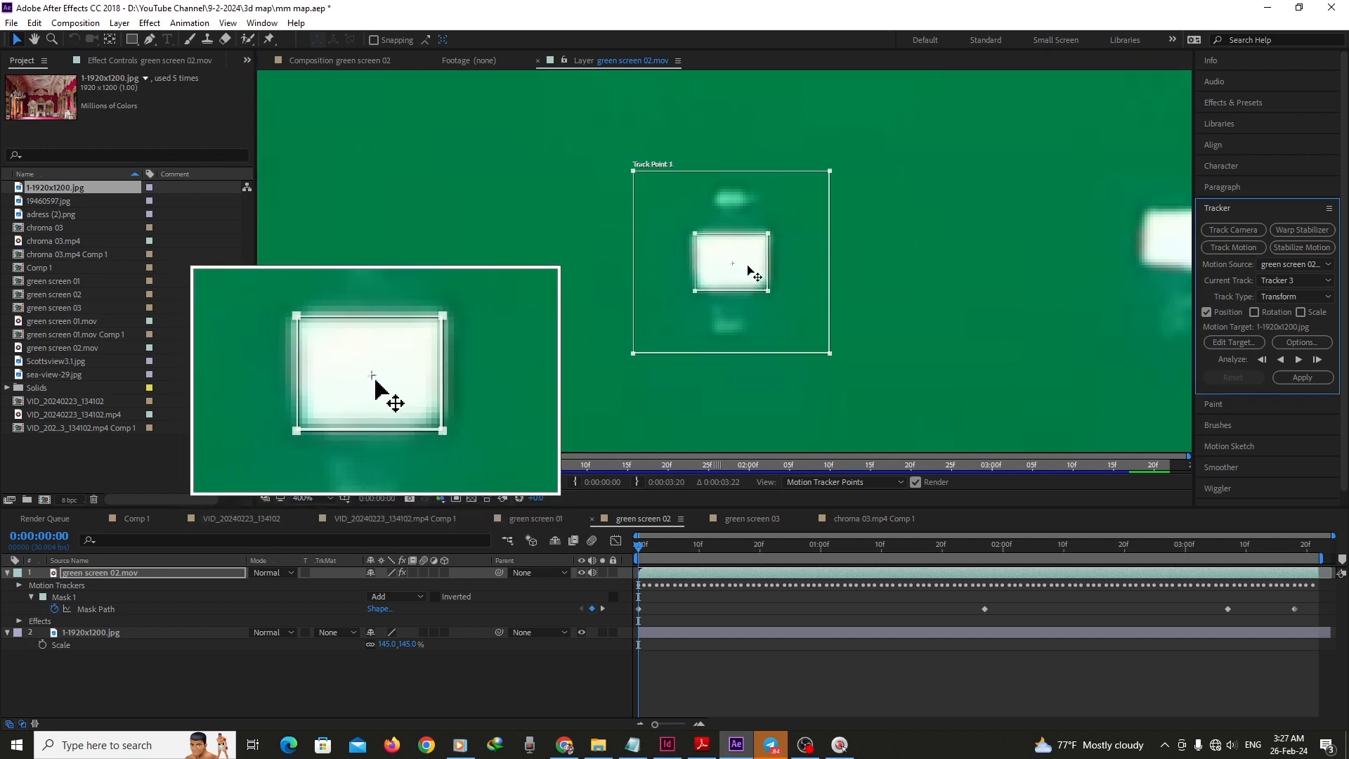
key("comma")
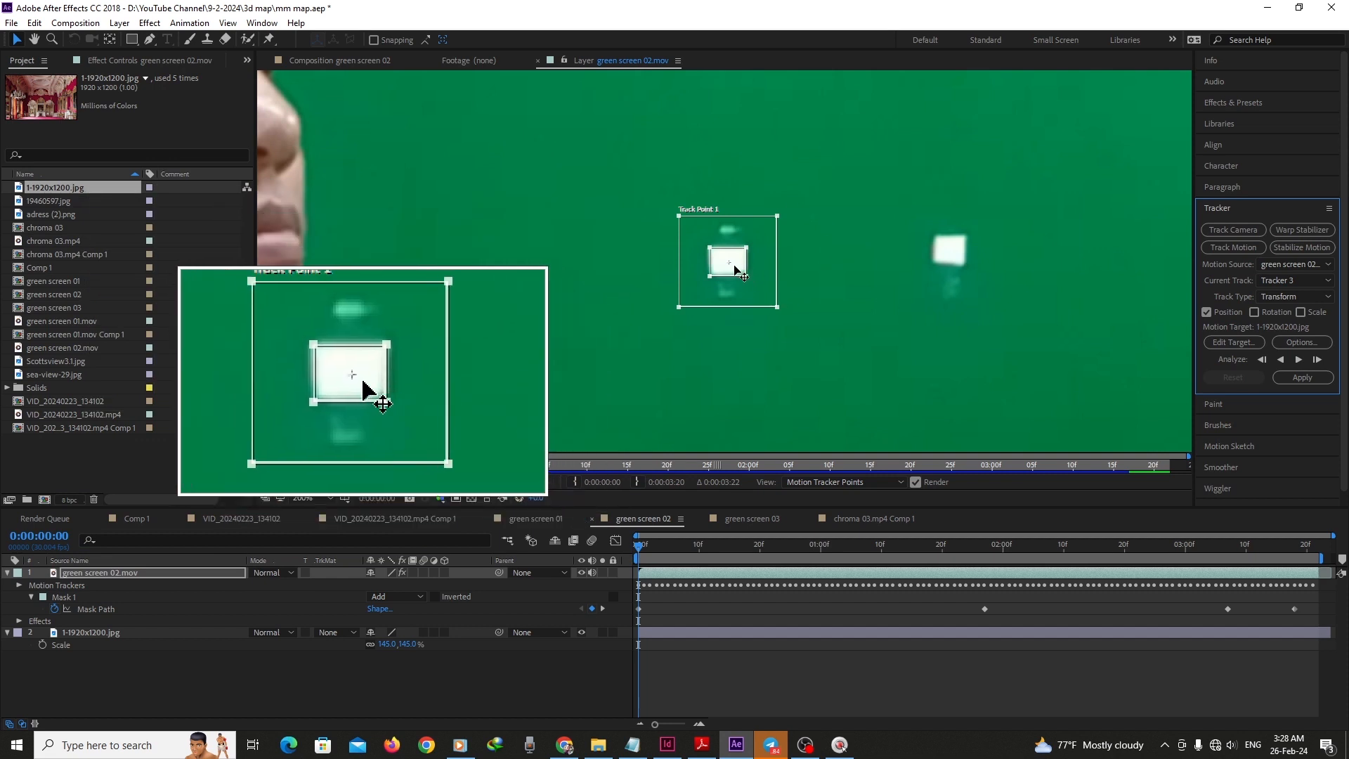
key("period")
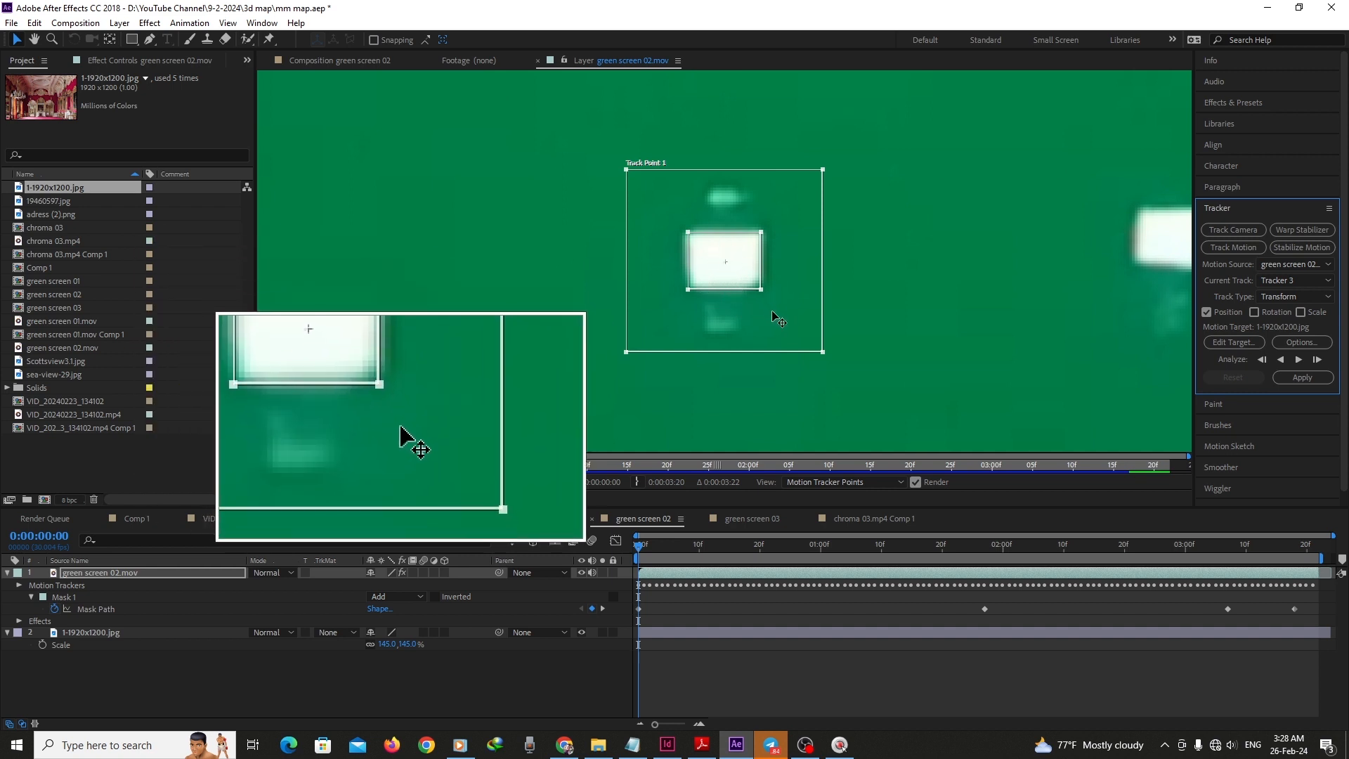
left_click_drag(787, 344, 798, 363)
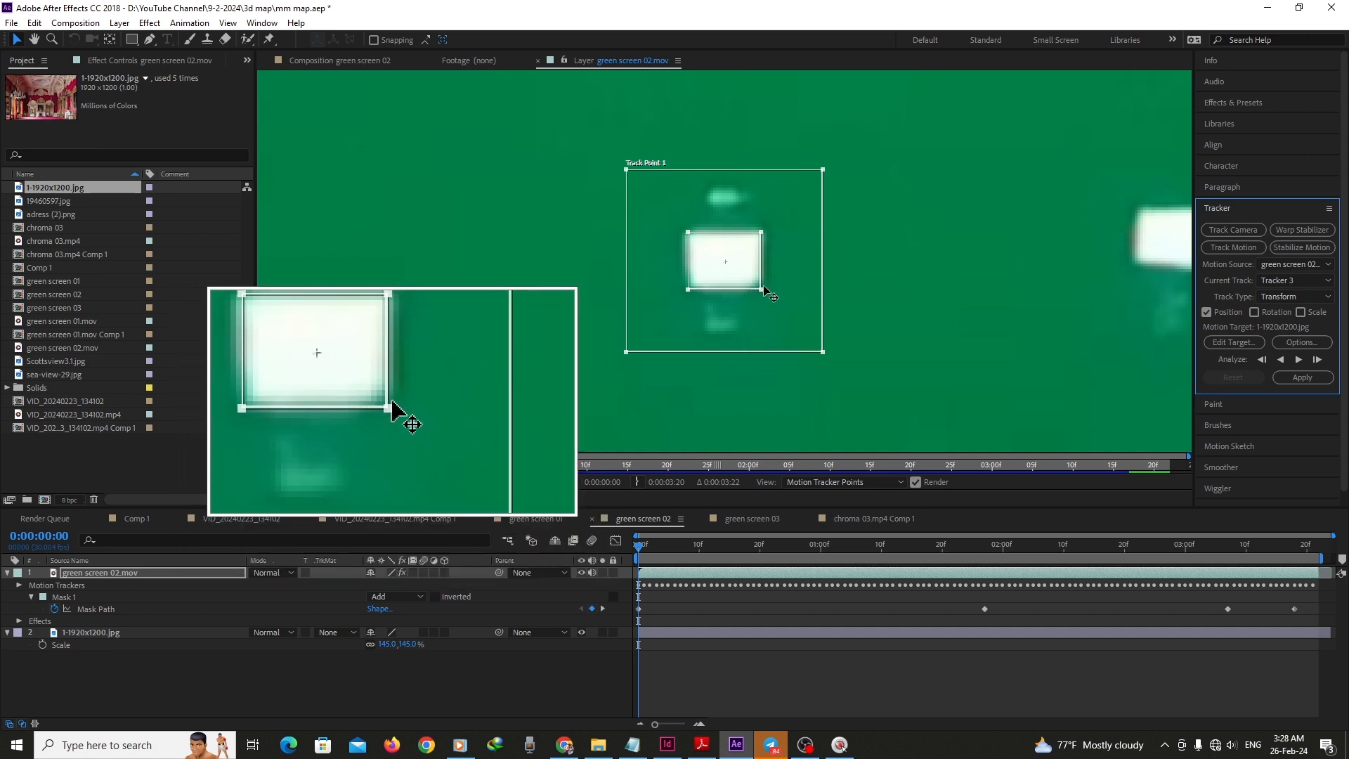
left_click_drag(685, 287, 738, 206)
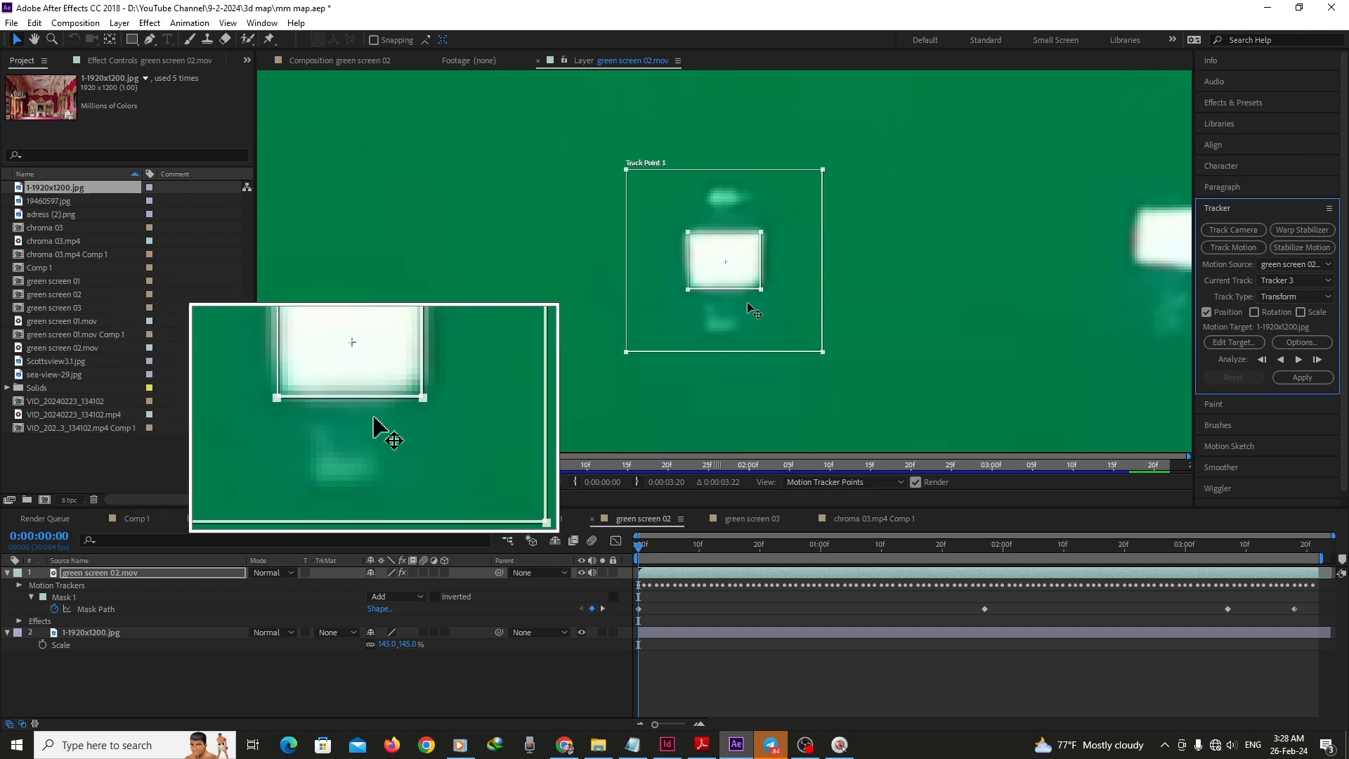
left_click_drag(716, 284, 738, 201)
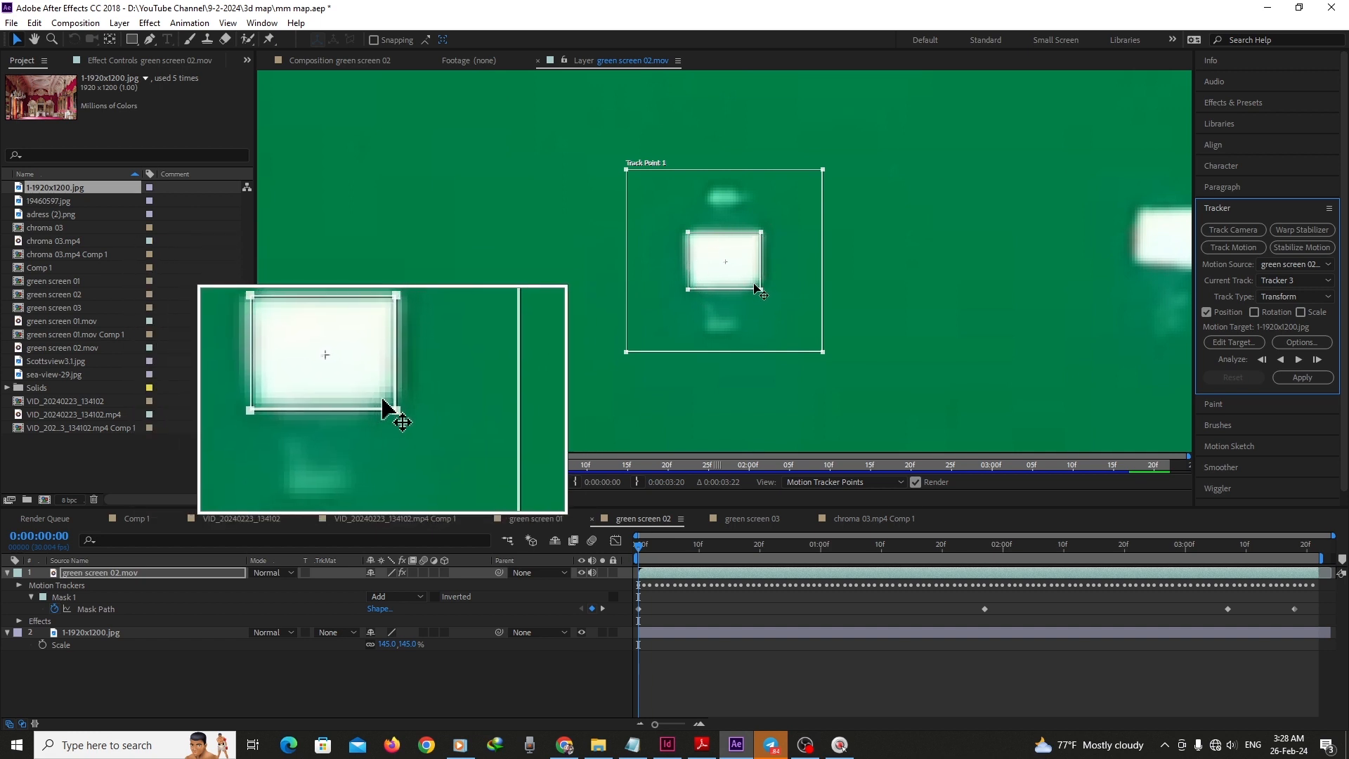
Enlarge the track point's search region to leave an even margin of green around the marker
left_click_drag(823, 351, 839, 363)
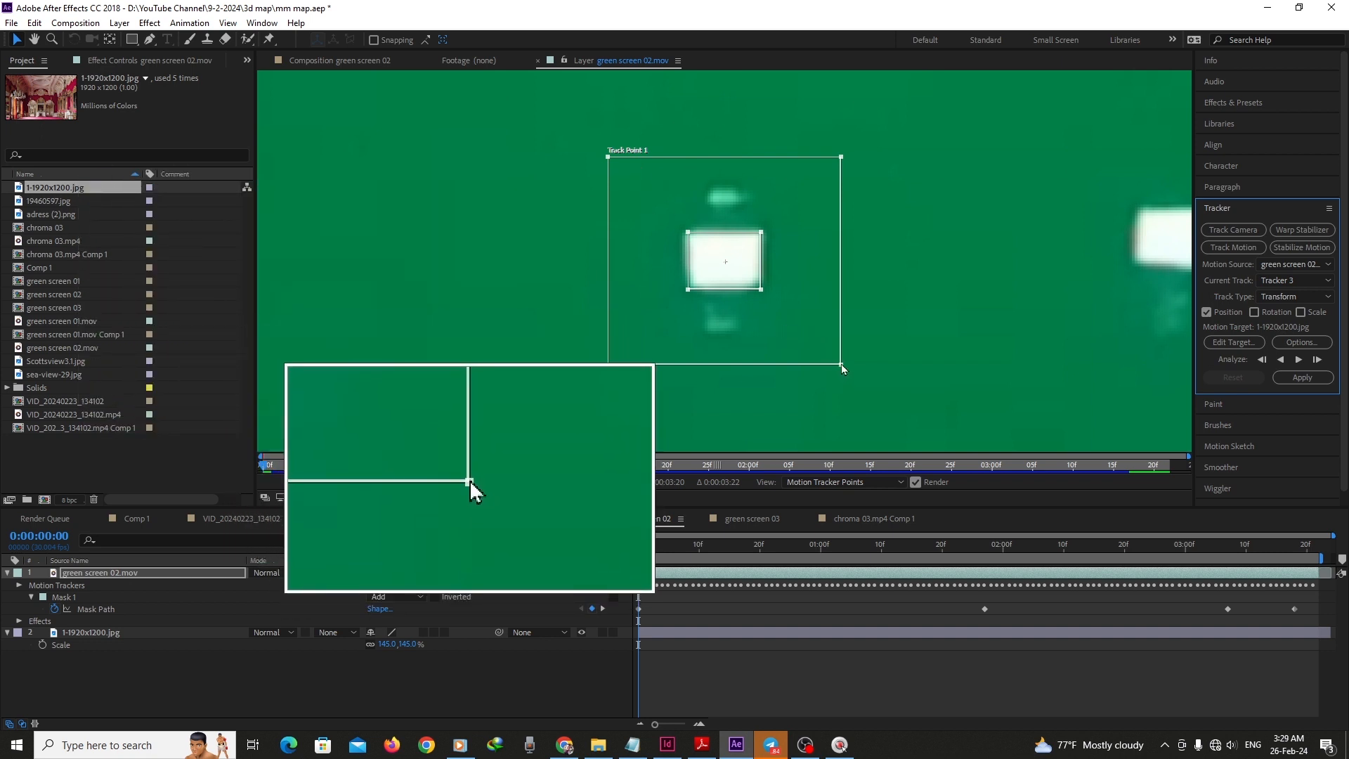
left_click_drag(843, 367, 948, 414)
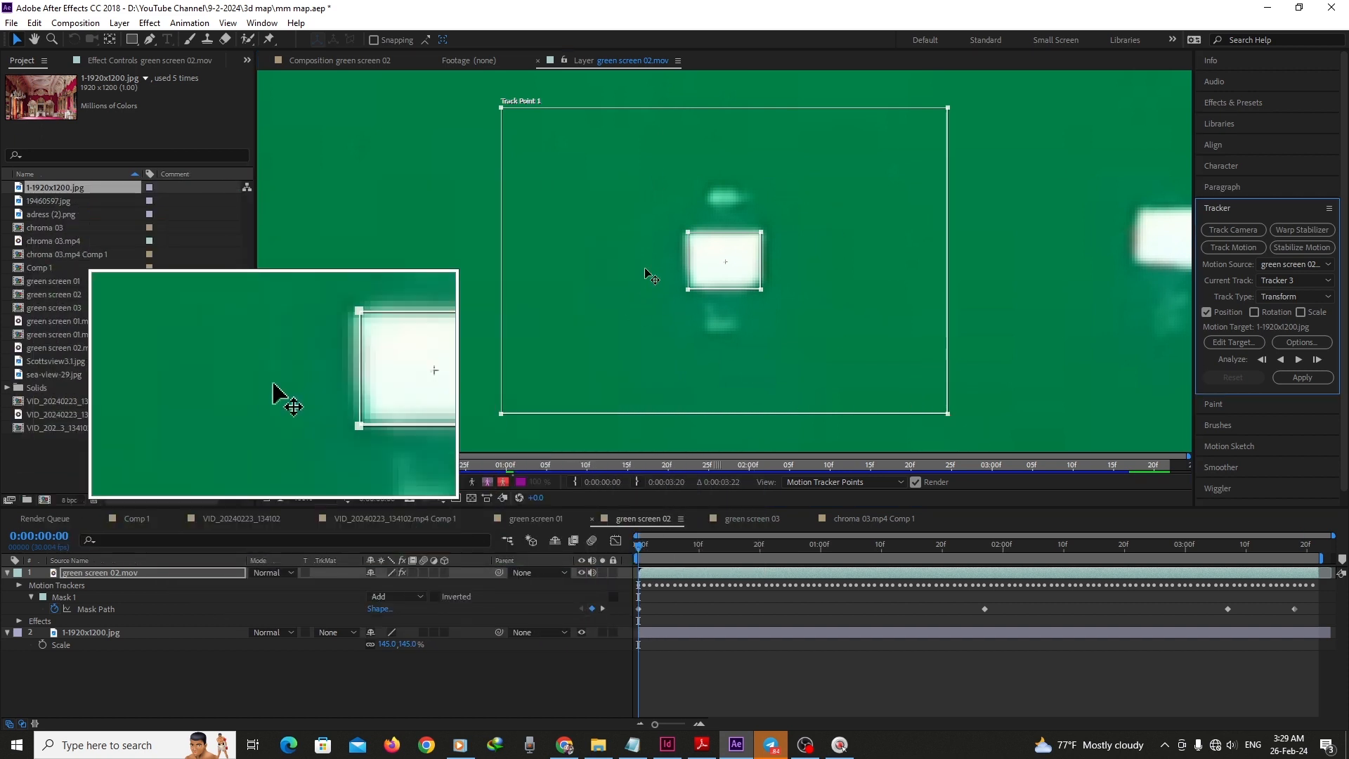
left_click_drag(948, 415, 858, 371)
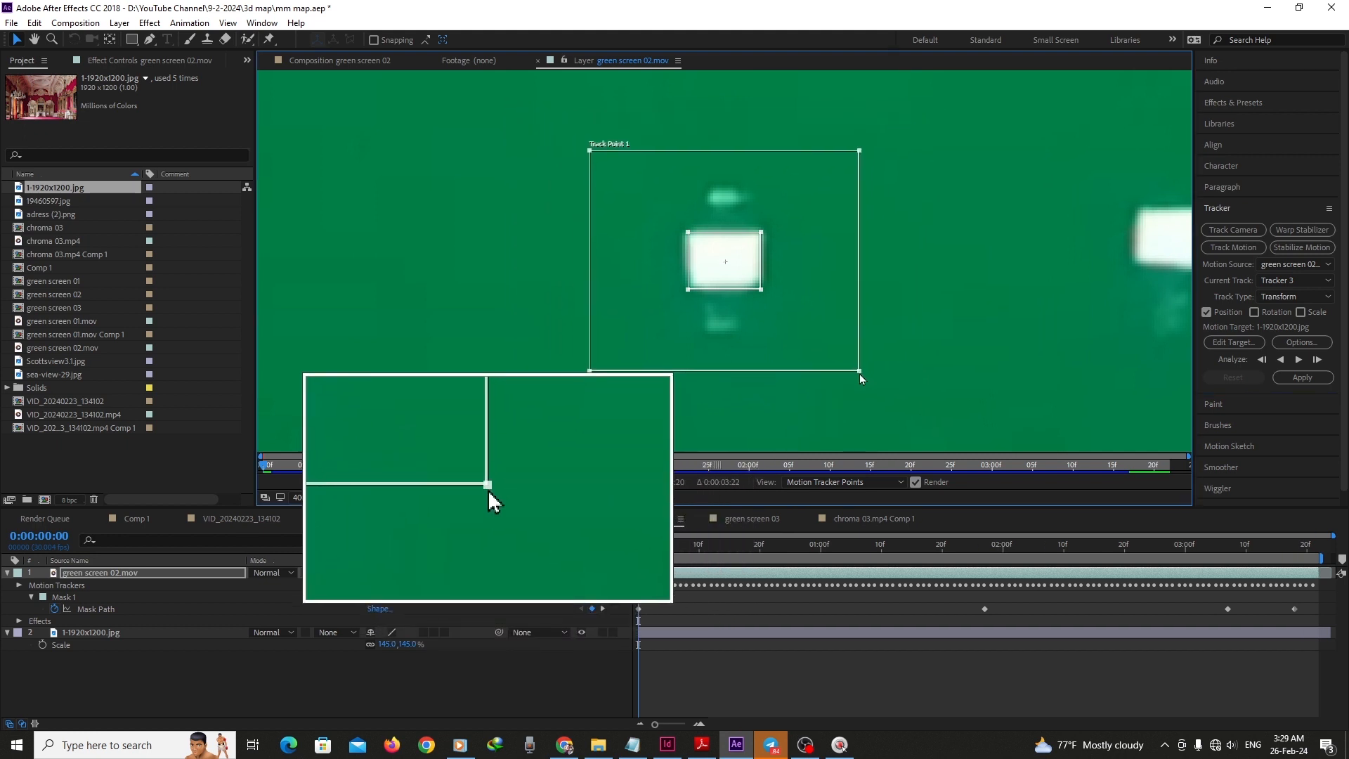
scroll(755, 316, "down", 2)
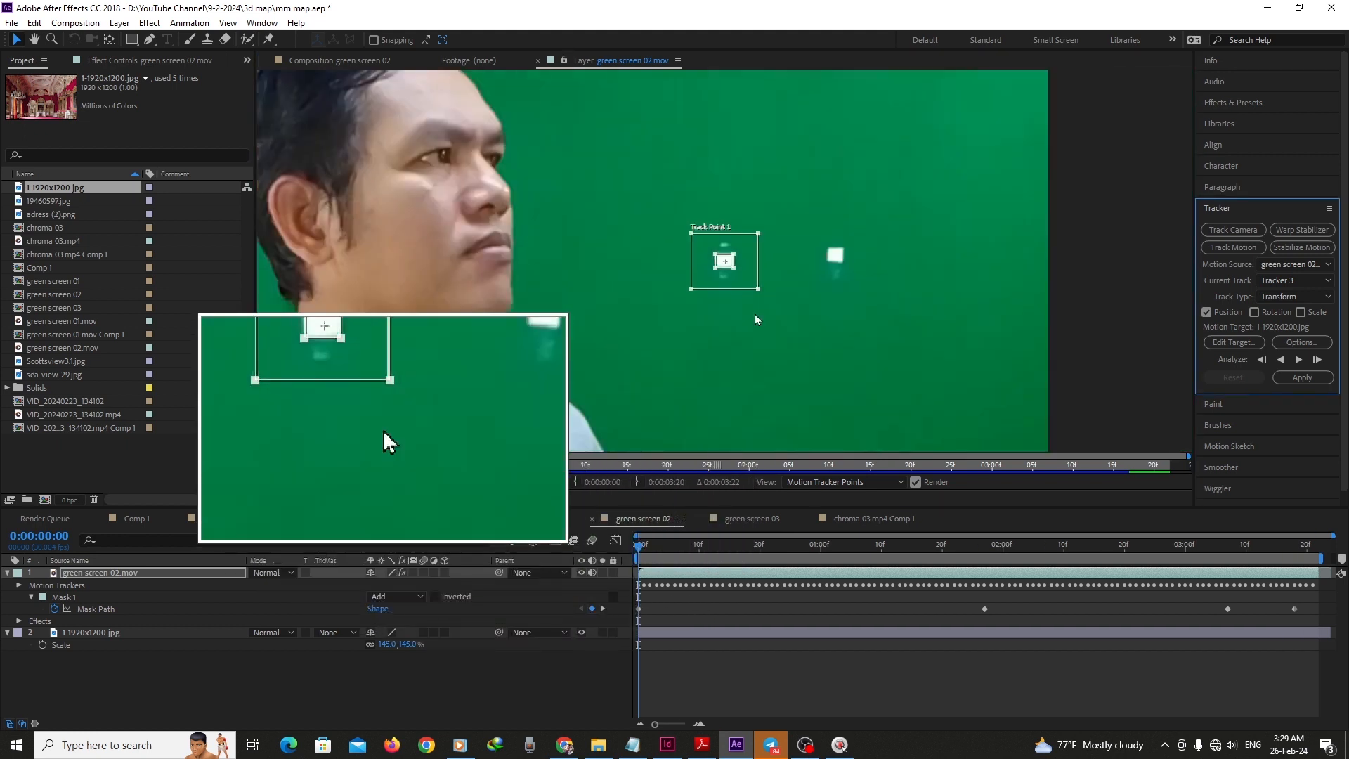
scroll(754, 315, "up", 1)
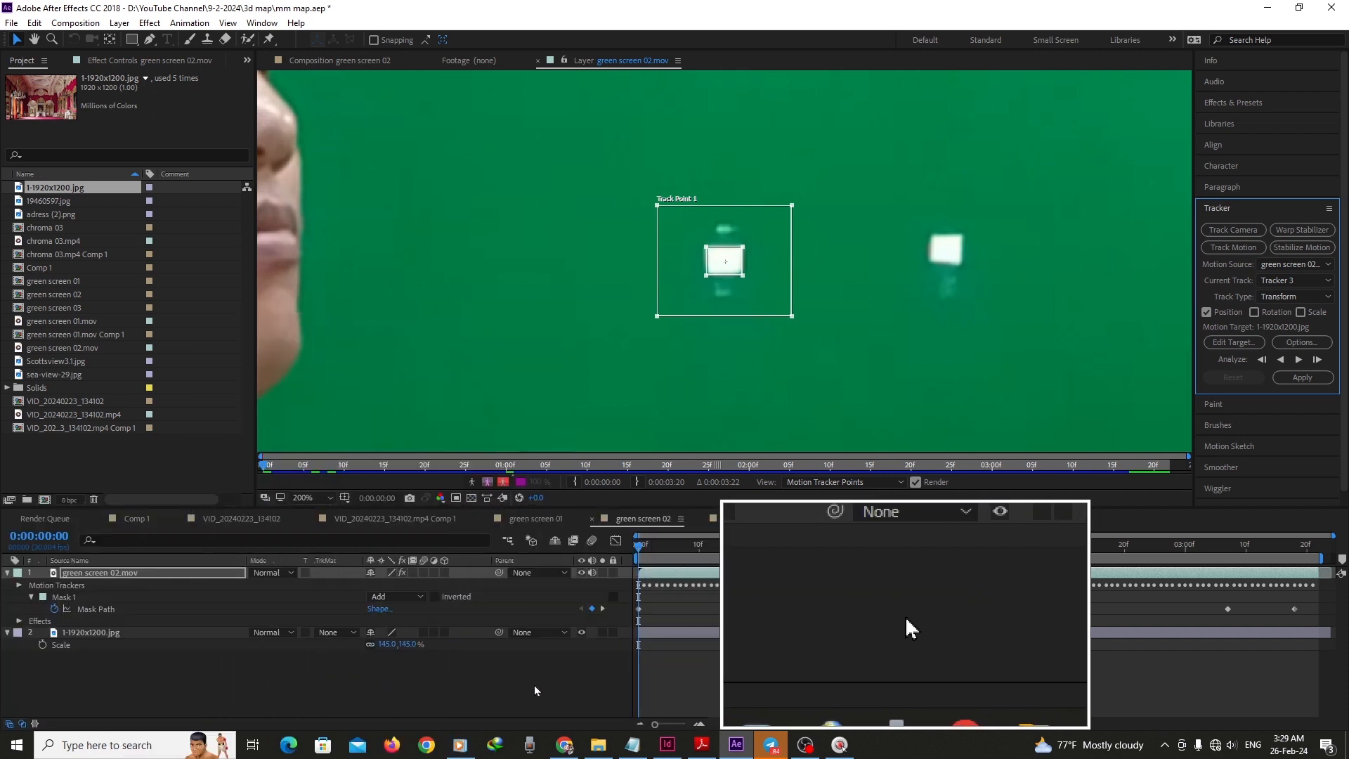
Add a new null object to the green screen 02 composition
right_click(512, 682)
mouse_move(661, 531)
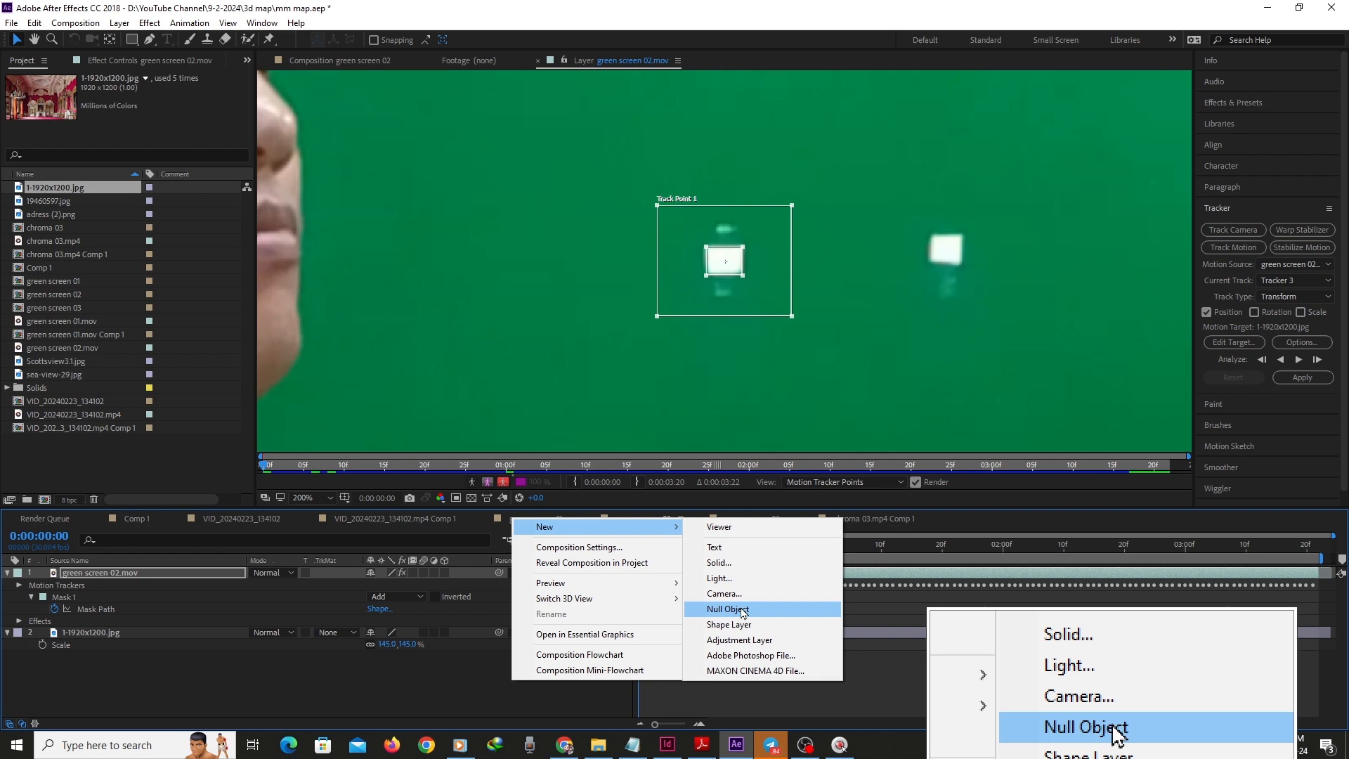
left_click(743, 609)
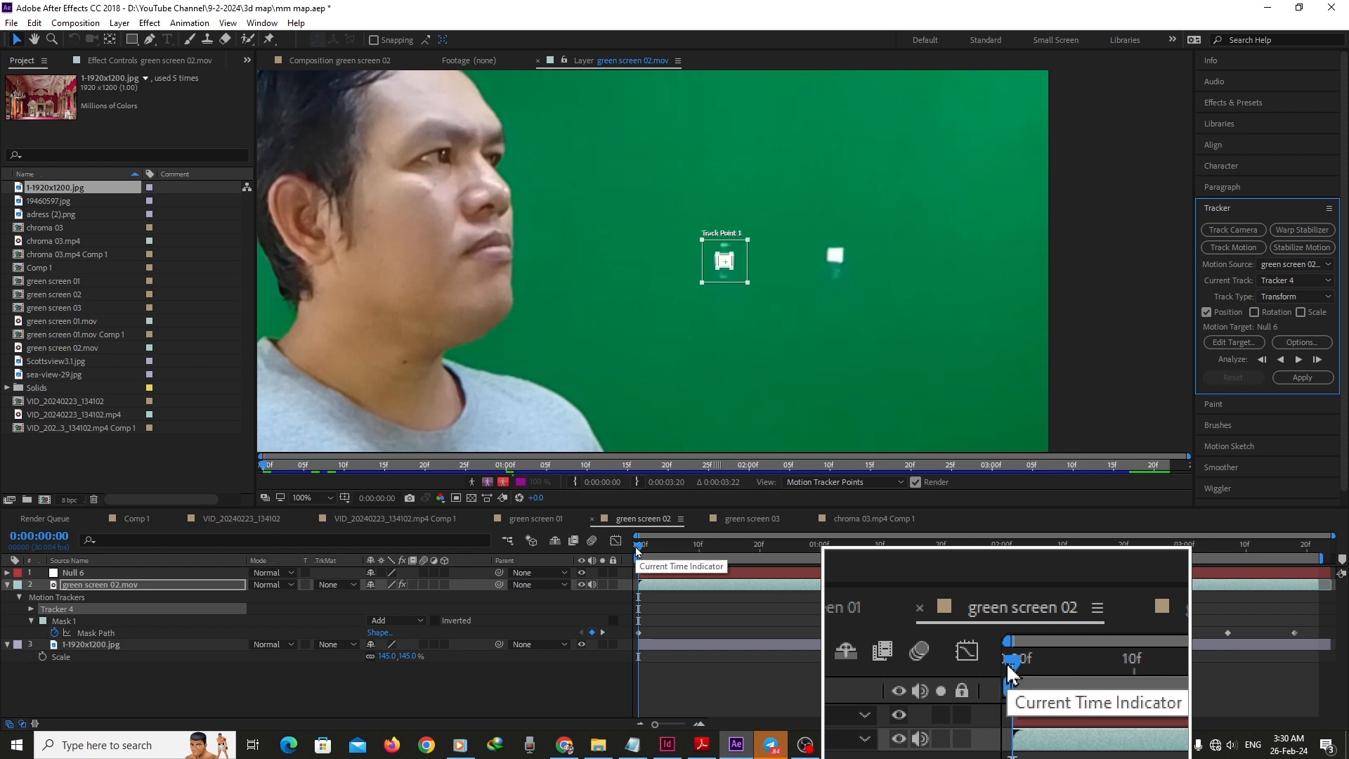
Scrub the clip to check the marker's movement, return to the first frame and analyze the track forward
left_click_drag(638, 552, 820, 555)
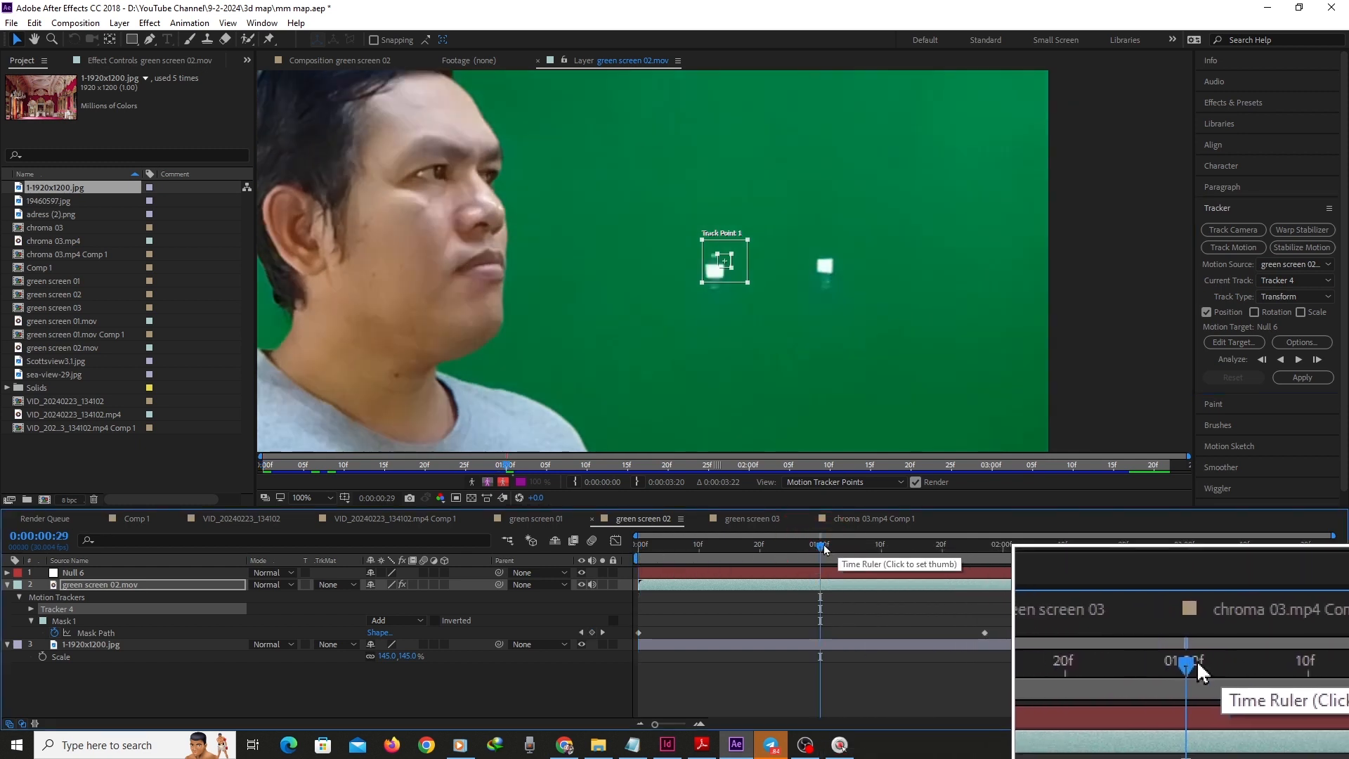
left_click(801, 553)
left_click_drag(796, 555, 588, 557)
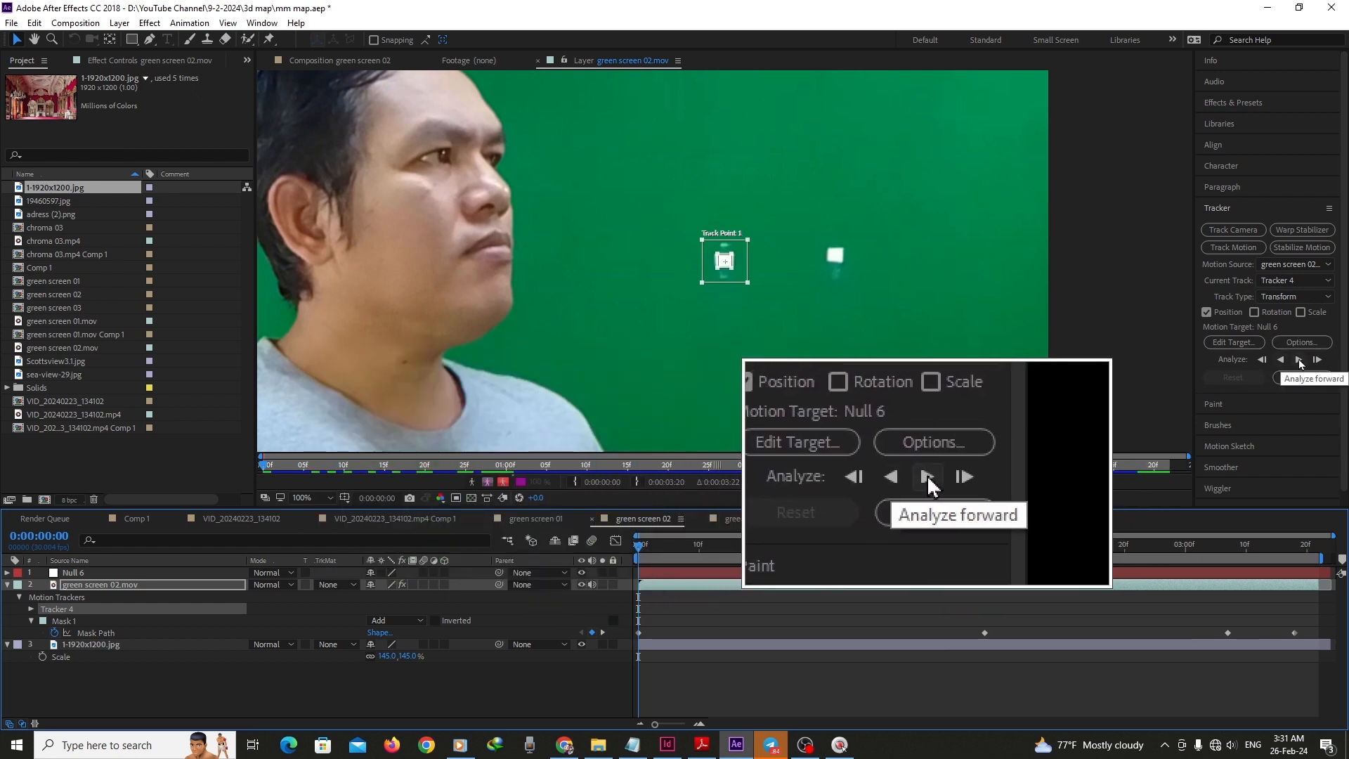
left_click(1299, 359)
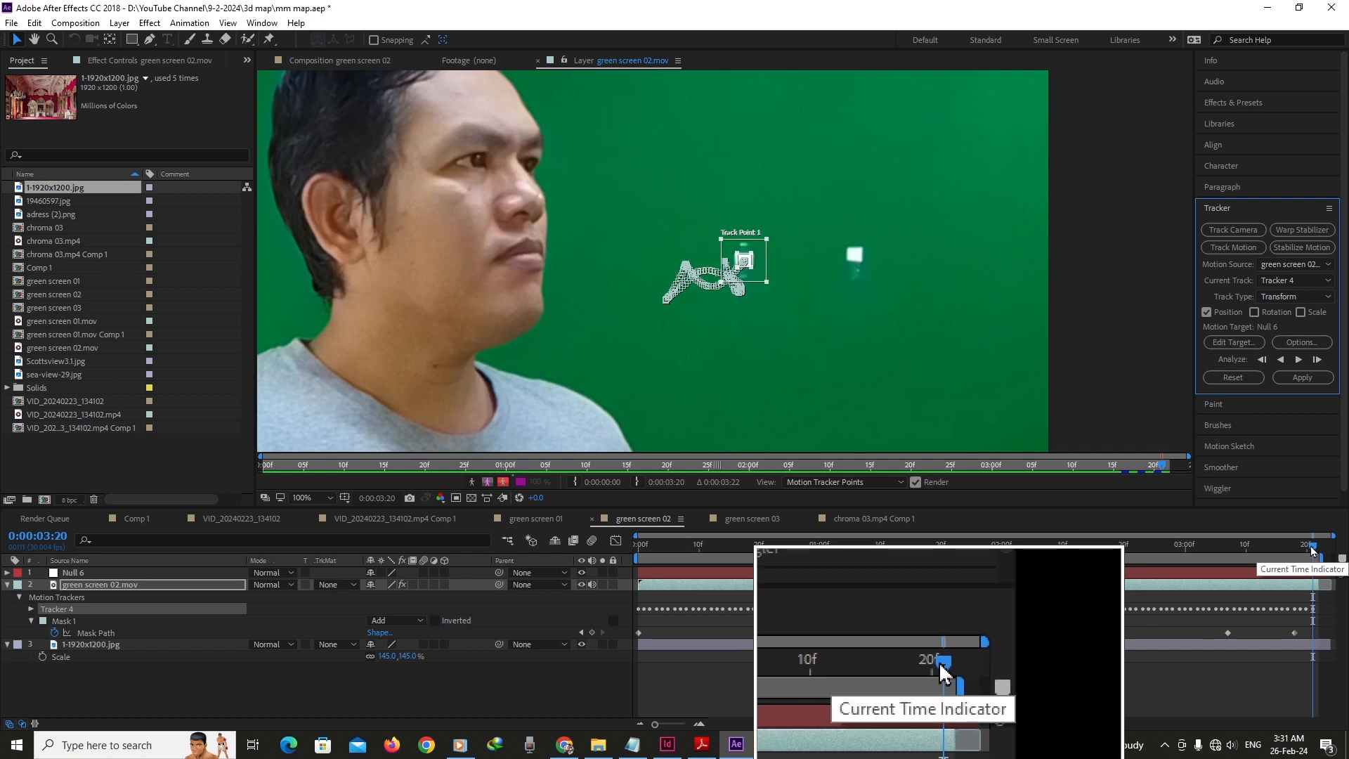
Set the null object as the motion target and apply the tracking data to it in X and Y dimensions
left_click(1240, 349)
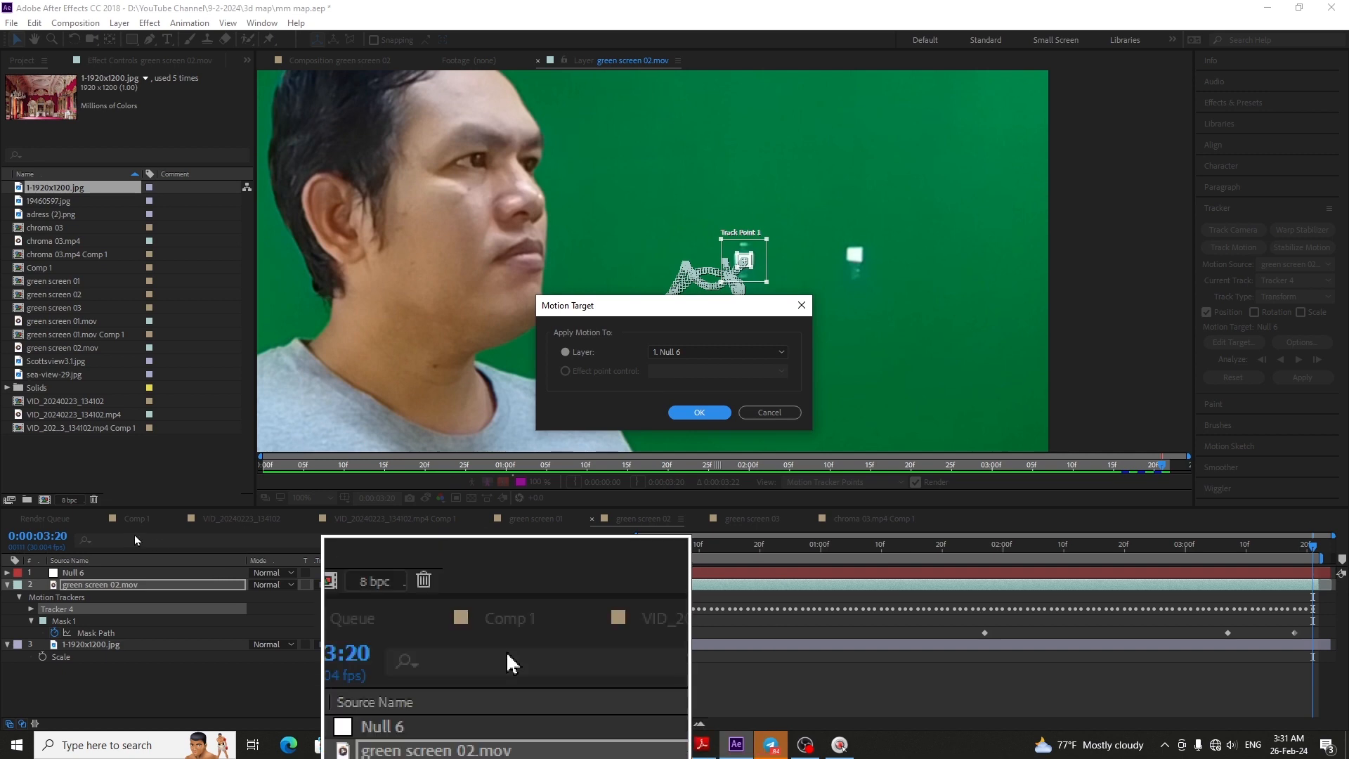
left_click(775, 351)
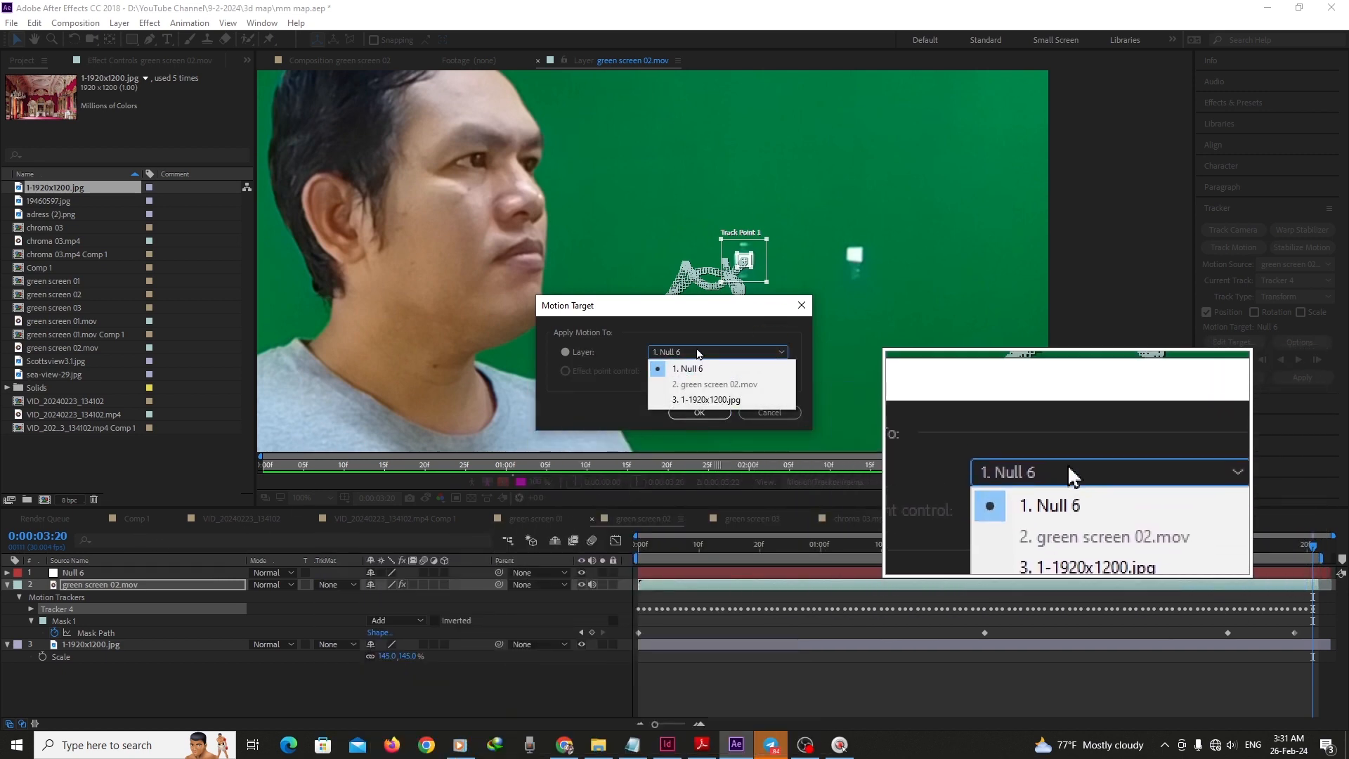
left_click(698, 369)
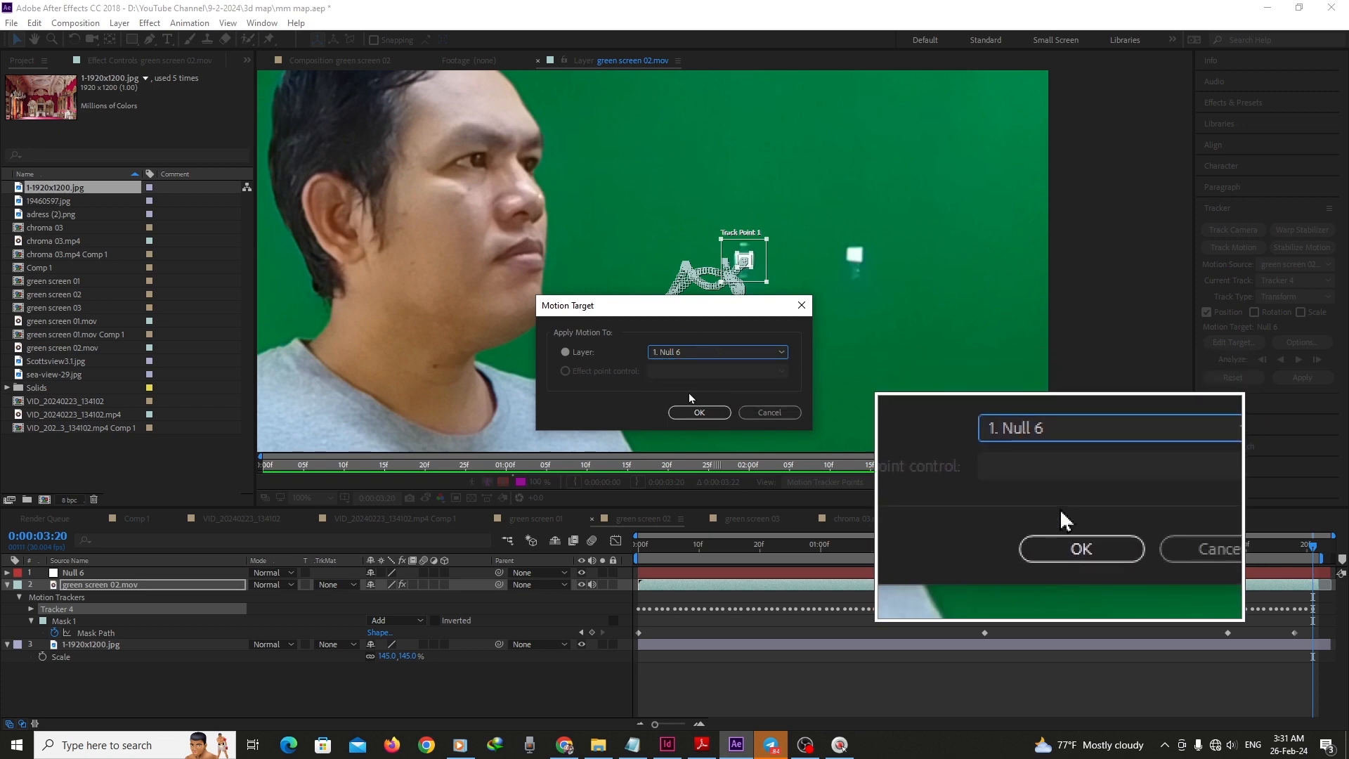
left_click(699, 413)
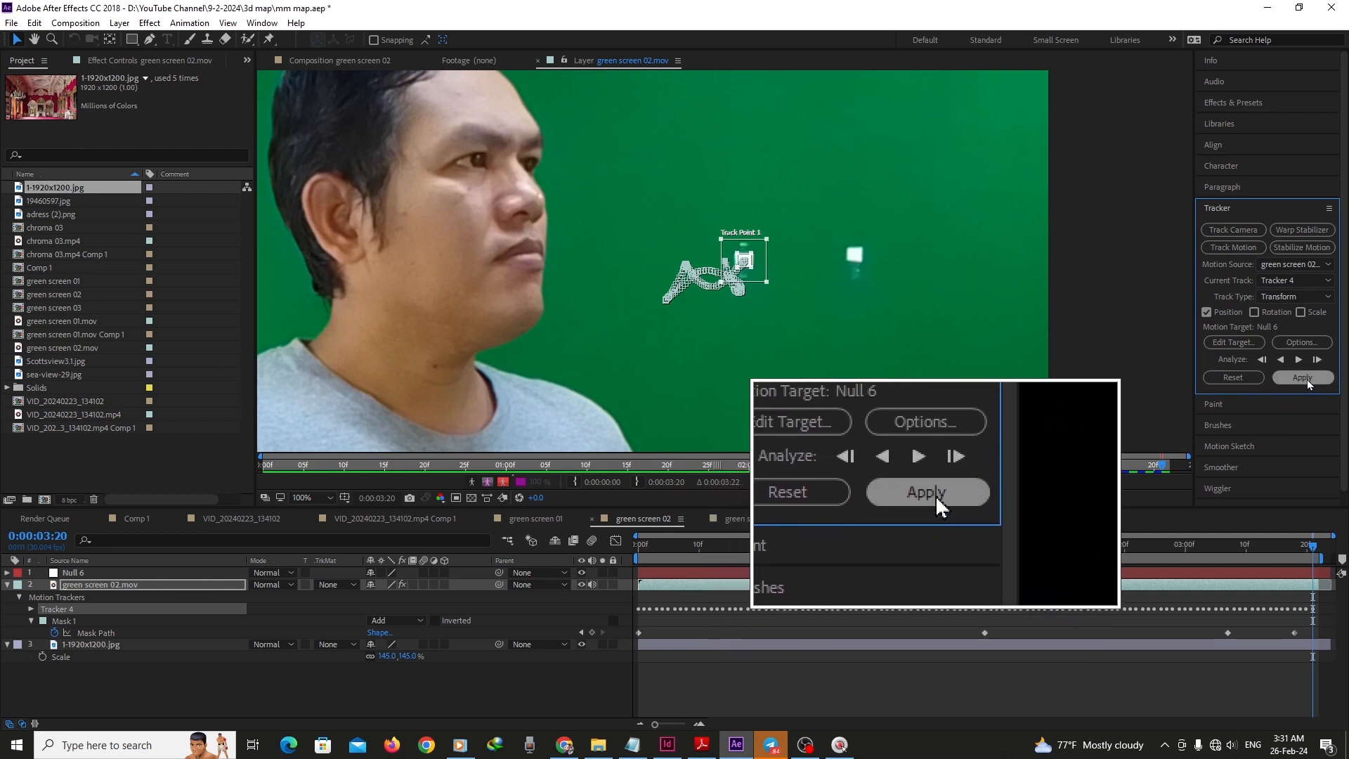
left_click(1304, 378)
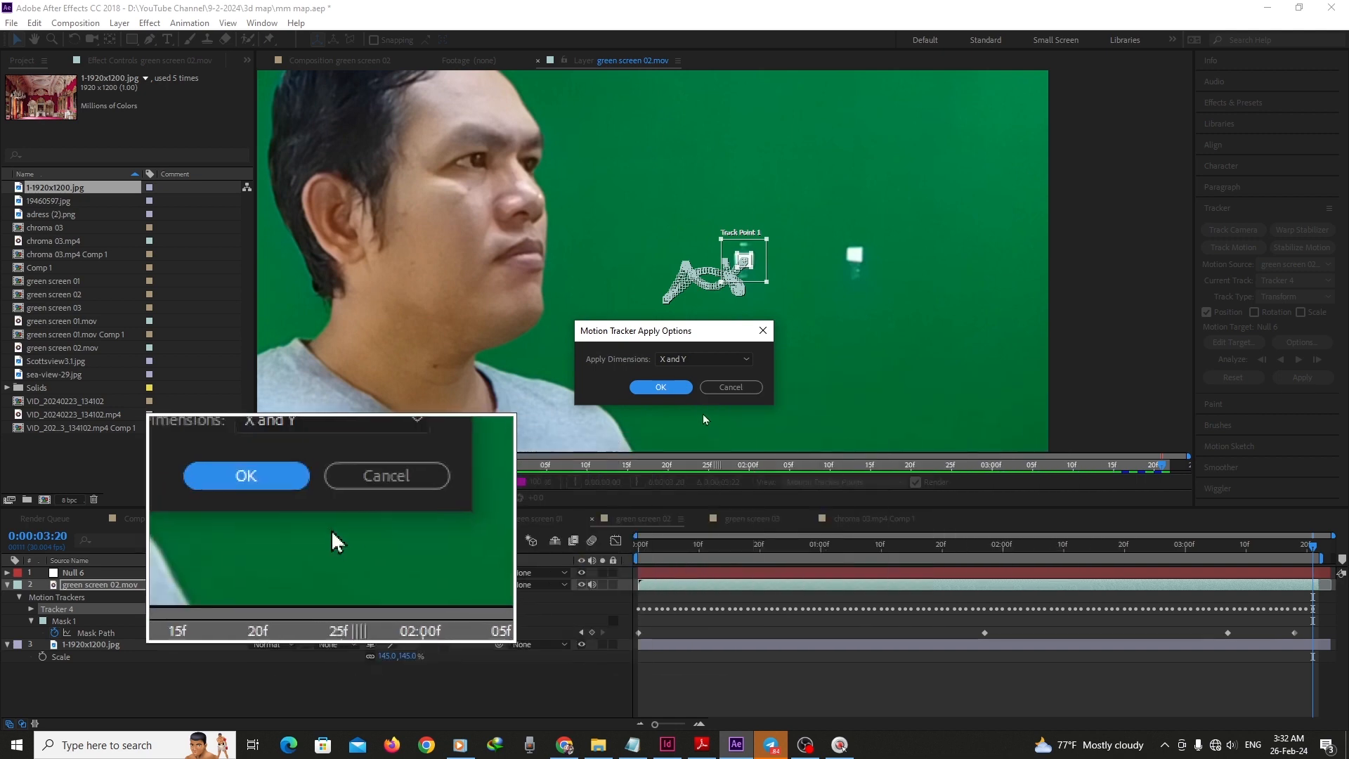
left_click(663, 387)
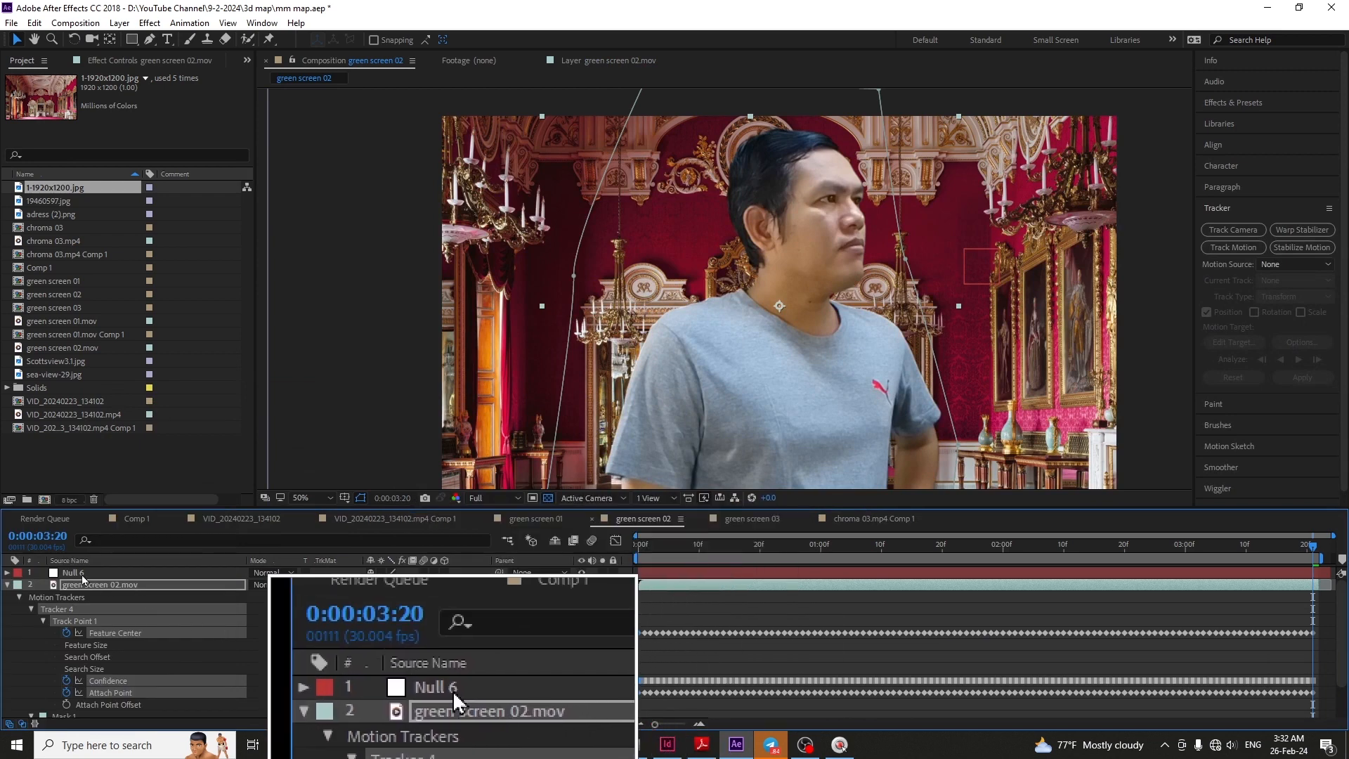
Reveal the null's transform properties, collapse the green screen 02.mov layer, and examine the null's tracked motion path
left_click(7, 573)
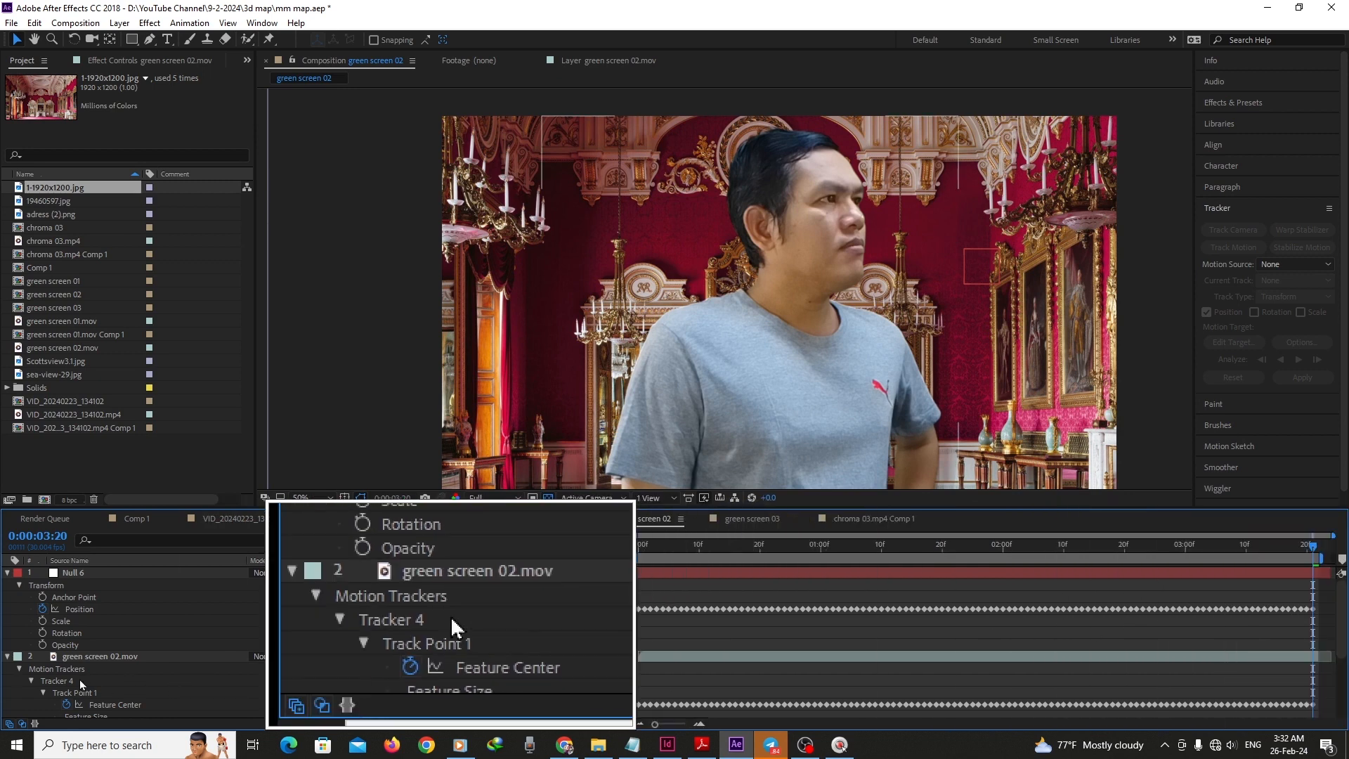
left_click(6, 655)
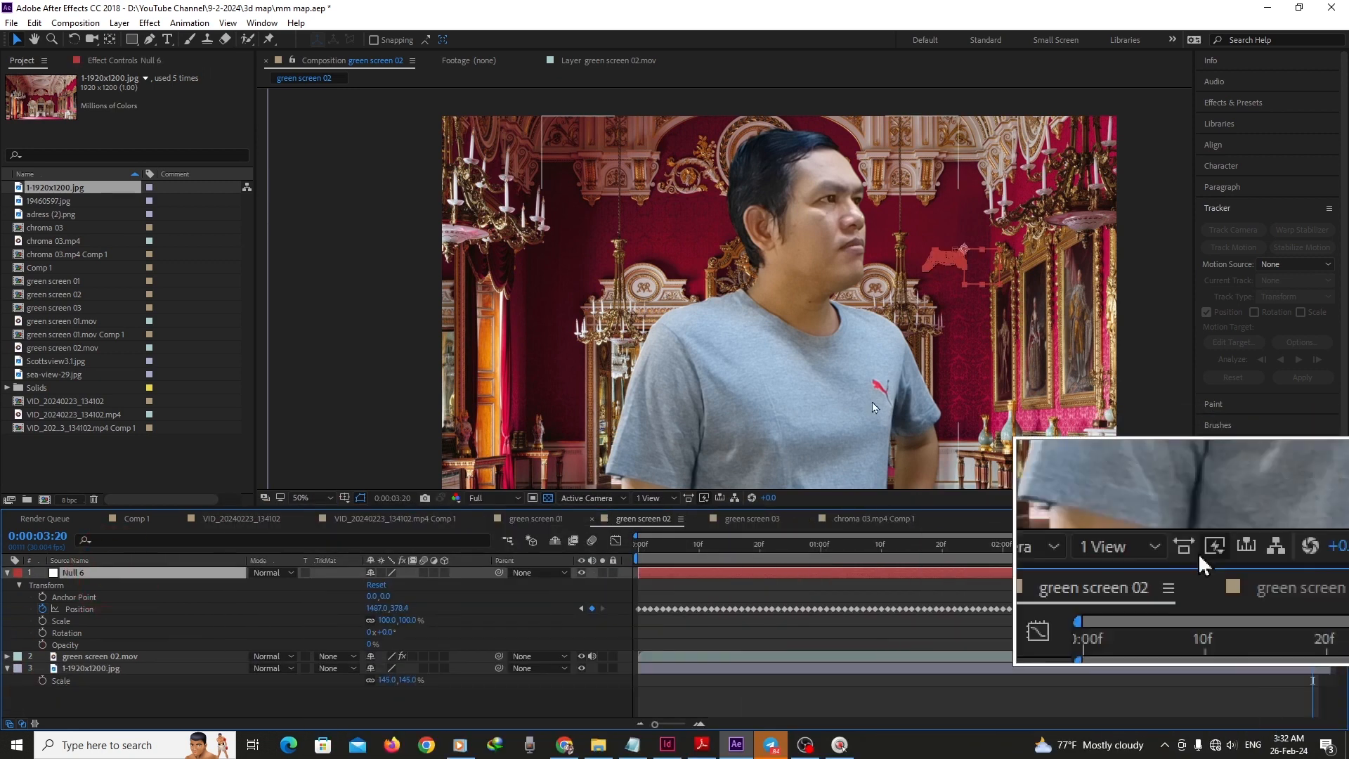
left_click(982, 275)
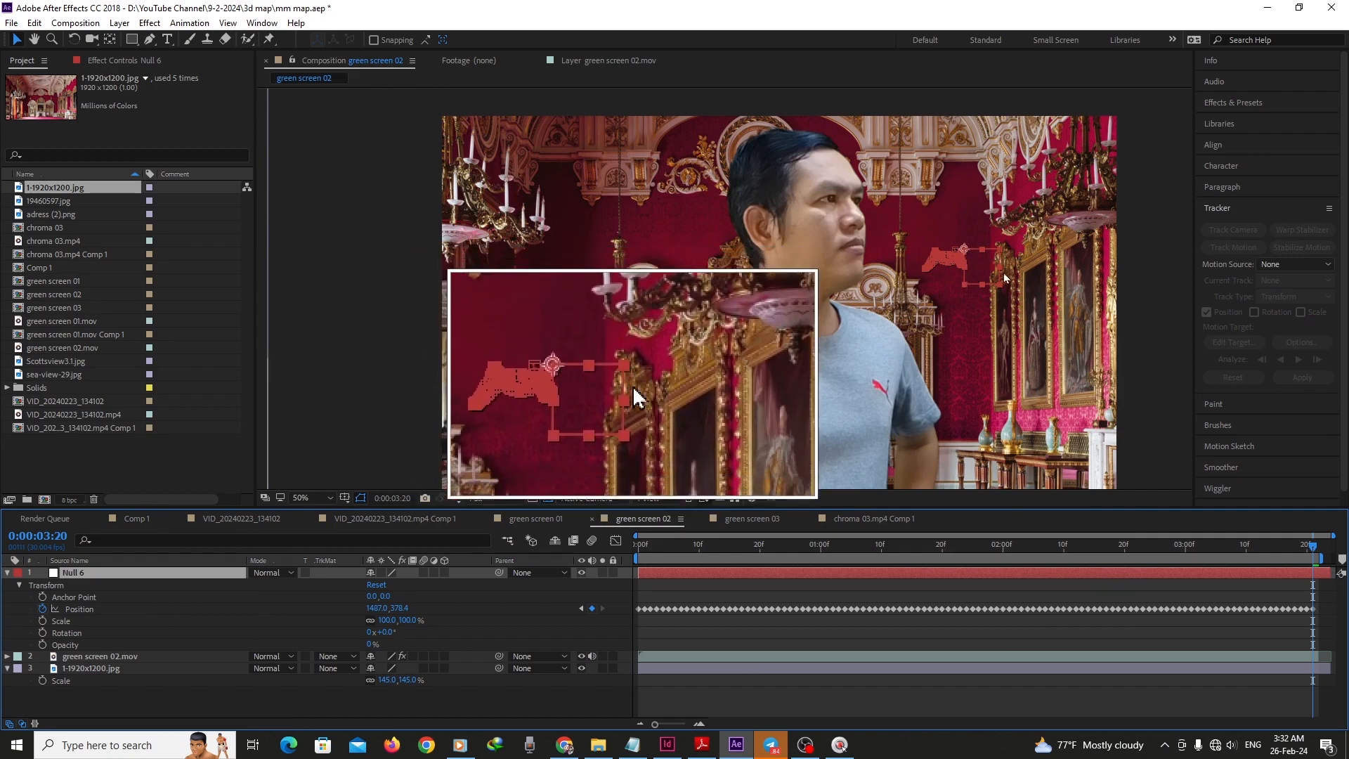
scroll(968, 276, "up", 4)
scroll(938, 281, "down", 2)
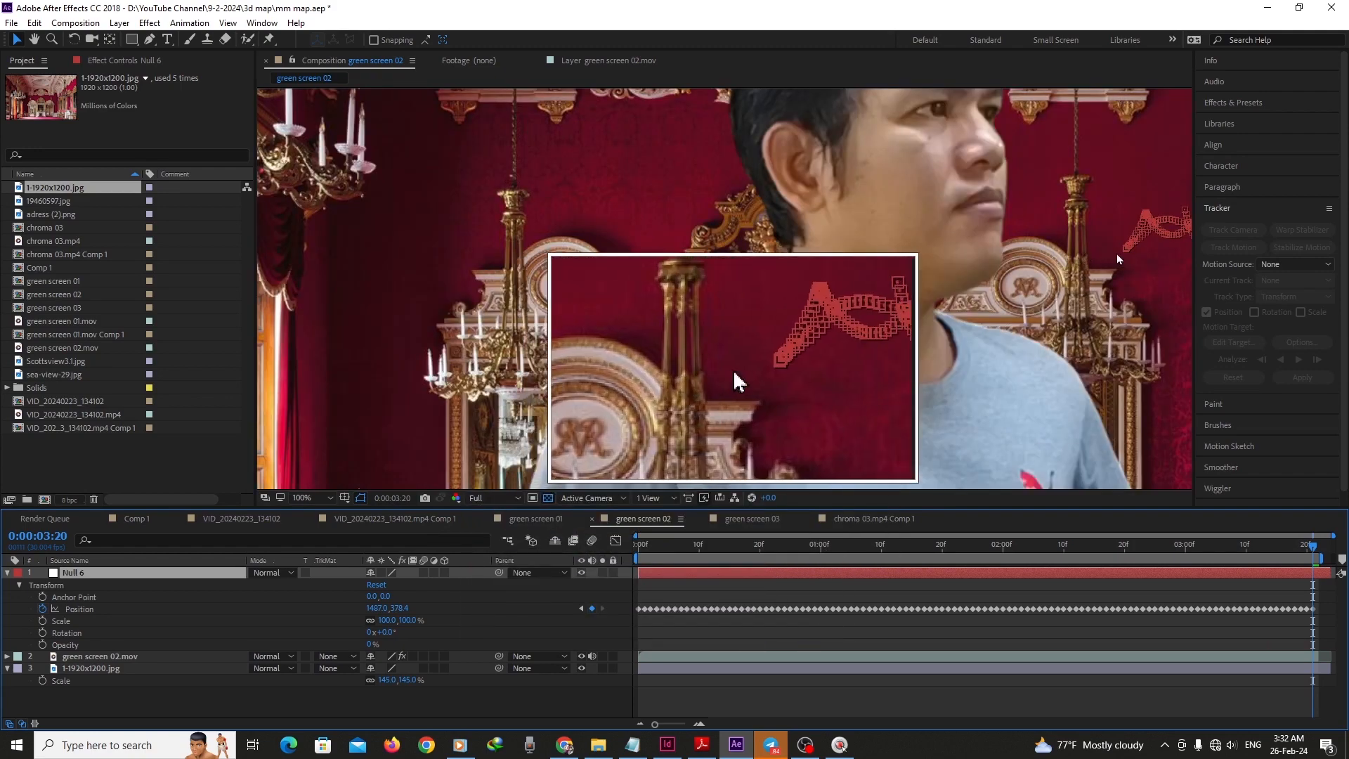
Return to the first frame and parent the 1-1920x1200.jpg background layer to the null object
left_click(637, 546)
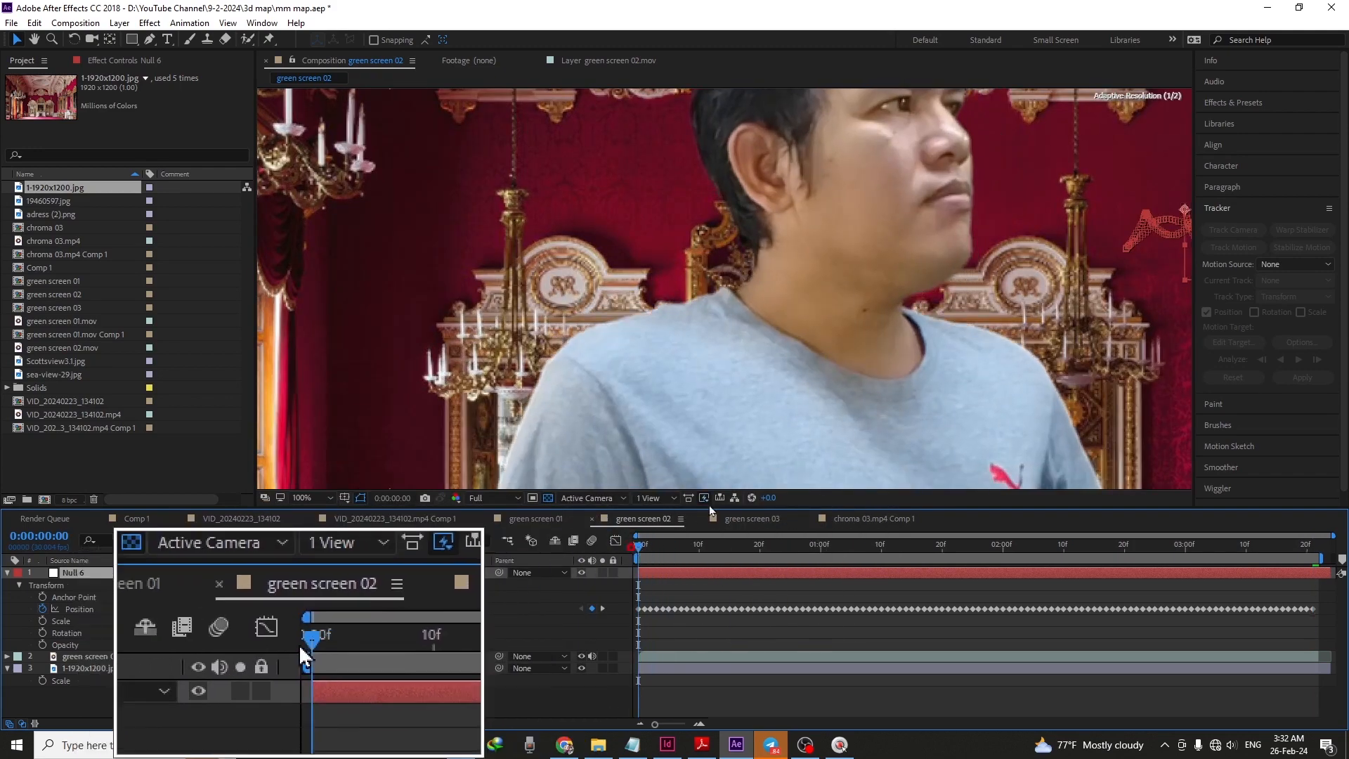
scroll(934, 362, "down", 2)
mouse_move(643, 545)
left_mouse_down()
mouse_move(1011, 550)
mouse_move(1179, 575)
mouse_move(1064, 576)
mouse_move(1015, 551)
mouse_move(802, 551)
mouse_move(626, 572)
mouse_move(637, 568)
left_mouse_up()
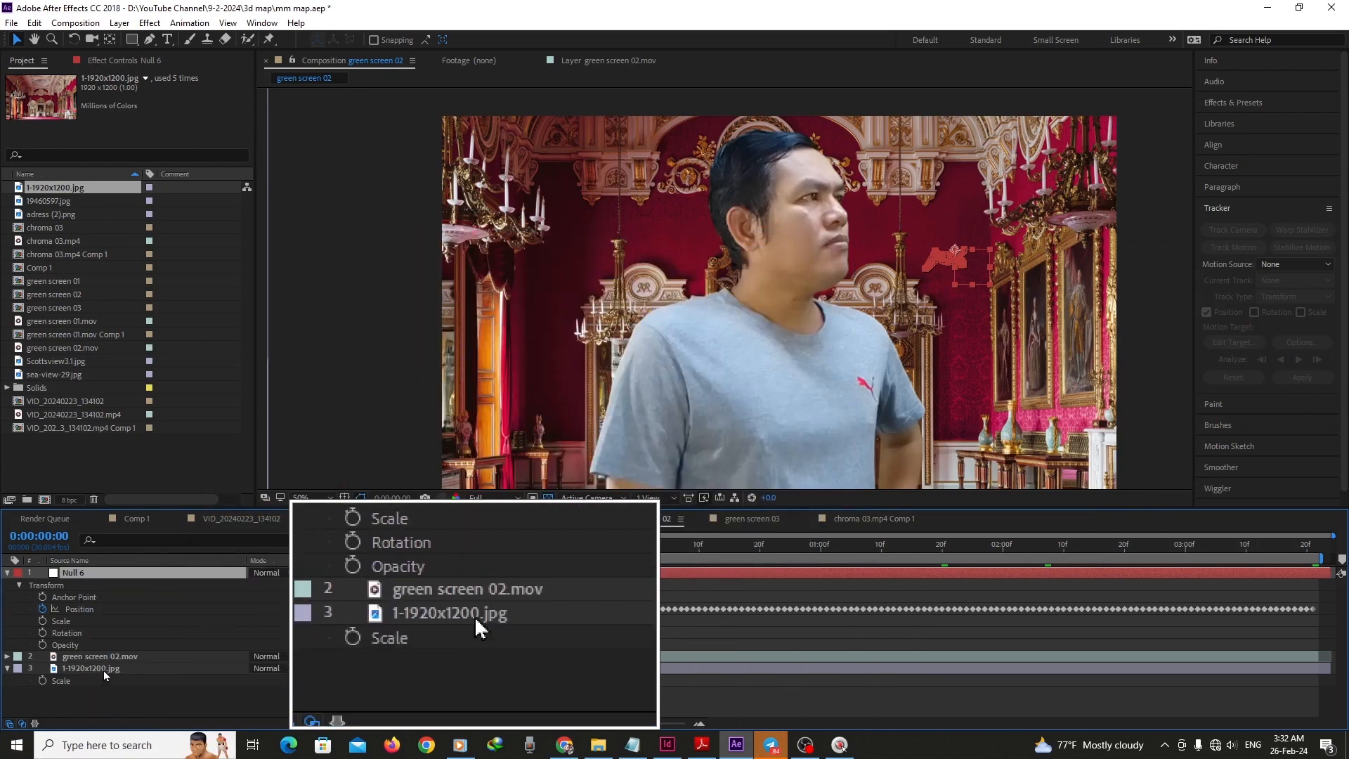
left_click(103, 668)
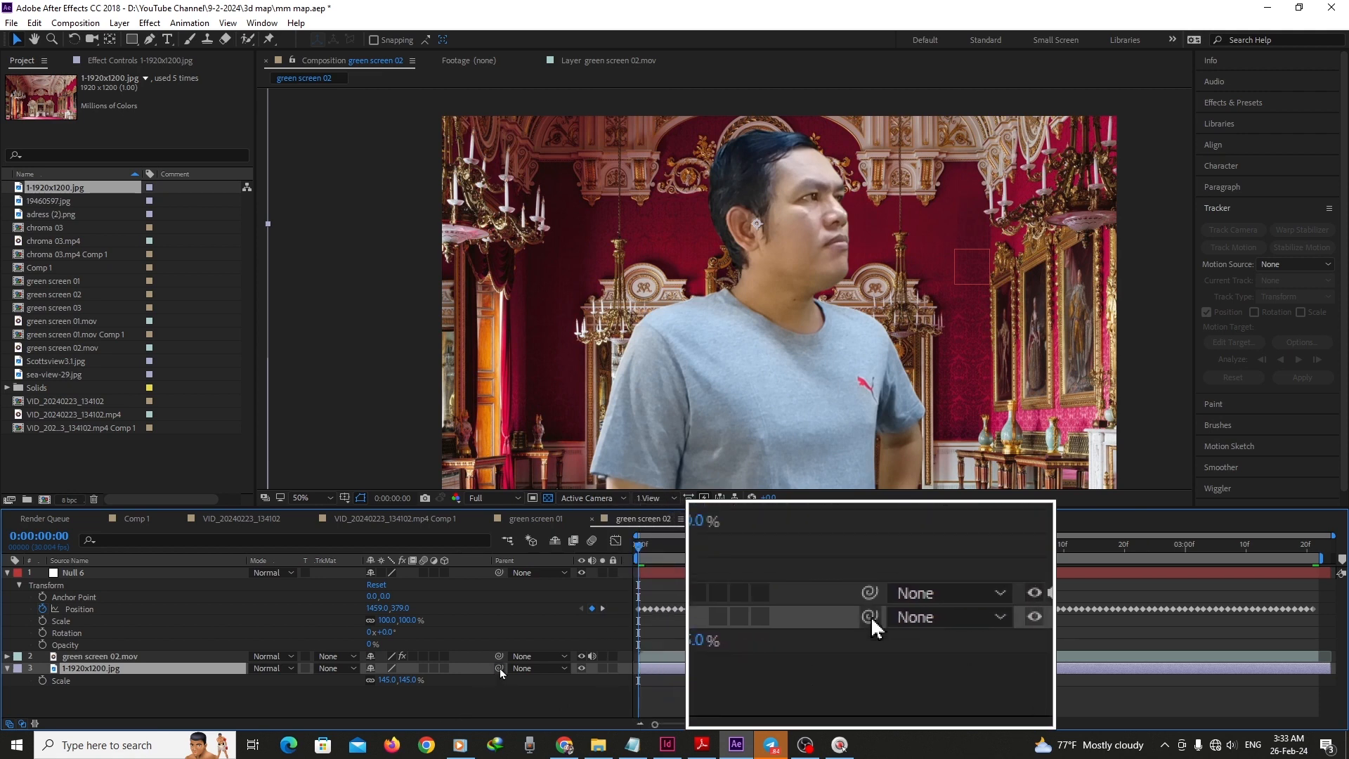
left_click_drag(499, 668, 196, 577)
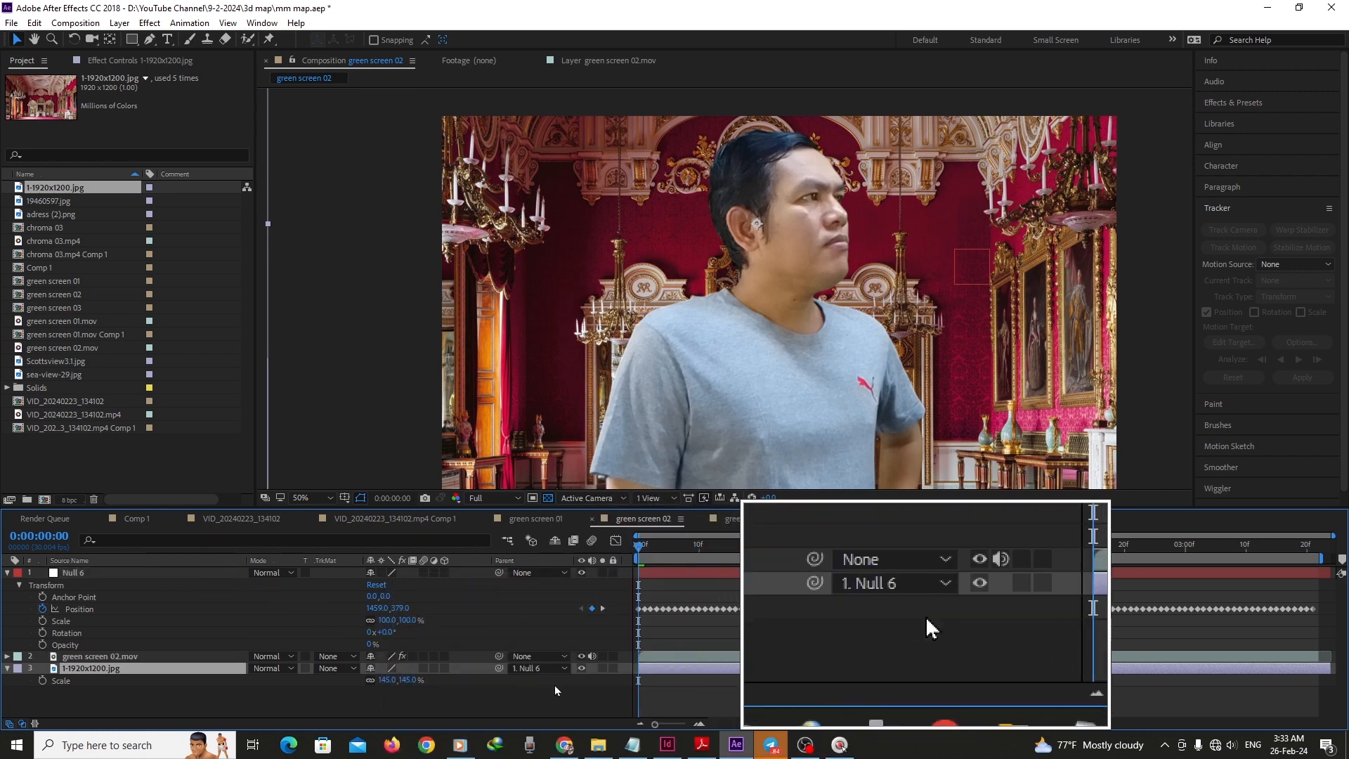
Check the parent choices of the 1-1920x1200.jpg layer and keep Null 6 as its parent
left_click(553, 669)
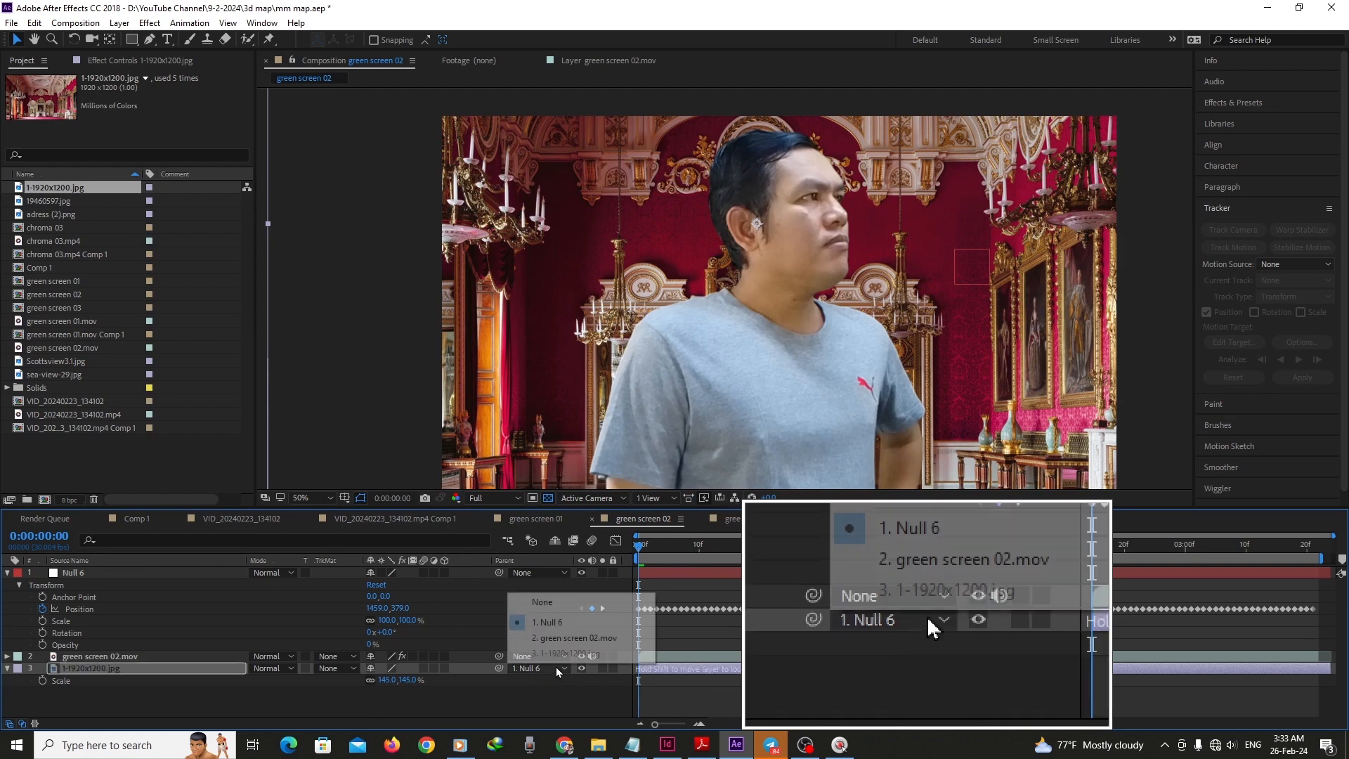
left_click(550, 623)
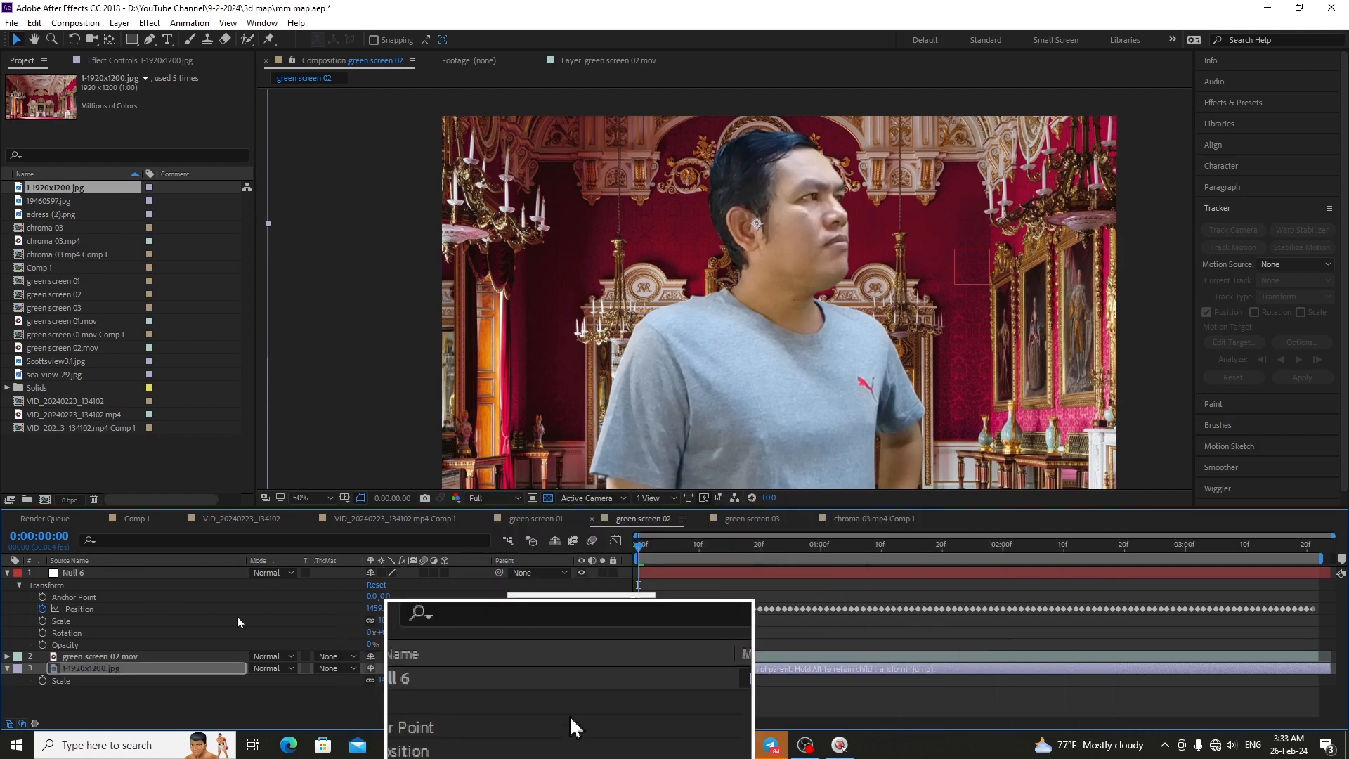
left_click(553, 669)
left_click(550, 623)
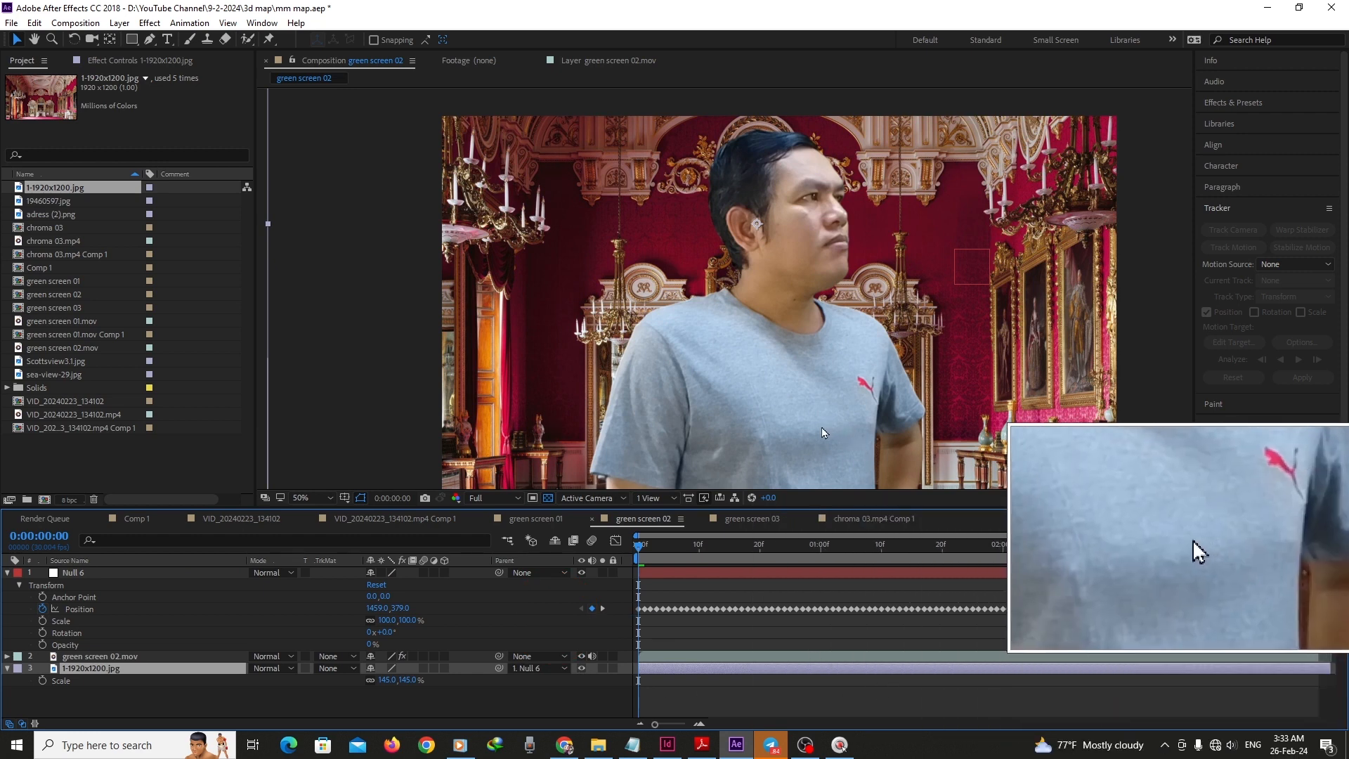
Play the green screen 02 composition and scrub to 0:00:02:04 to check how the background follows the camera motion
key("space")
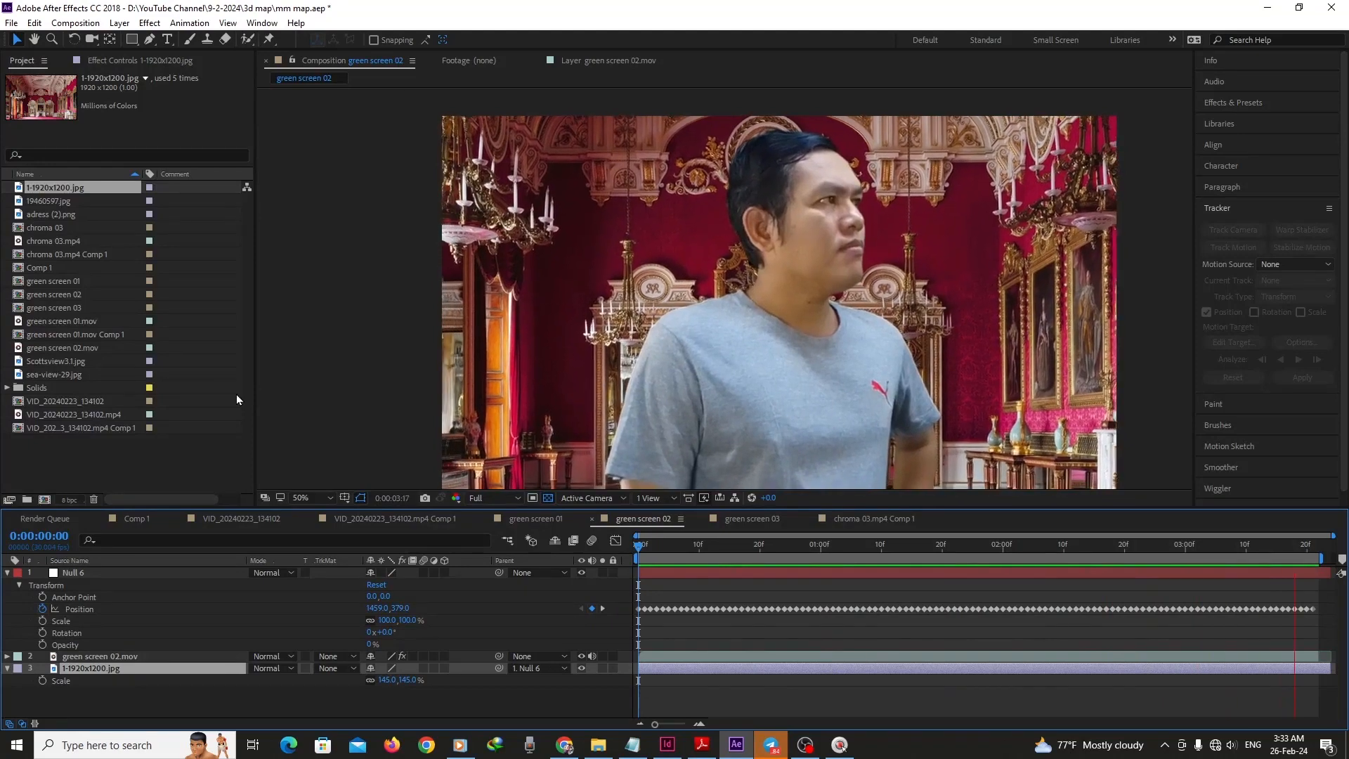
key("space")
key("comma")
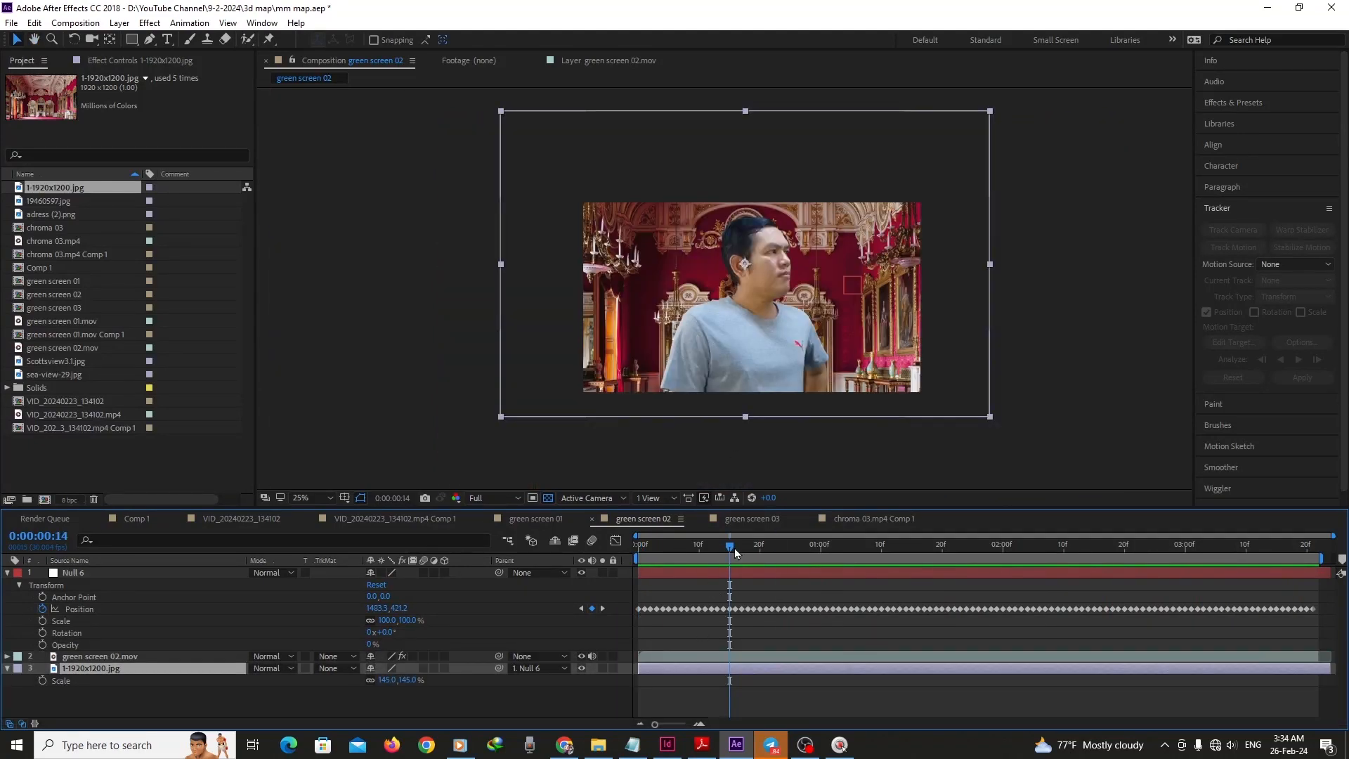
left_click_drag(735, 548, 1033, 547)
key("space")
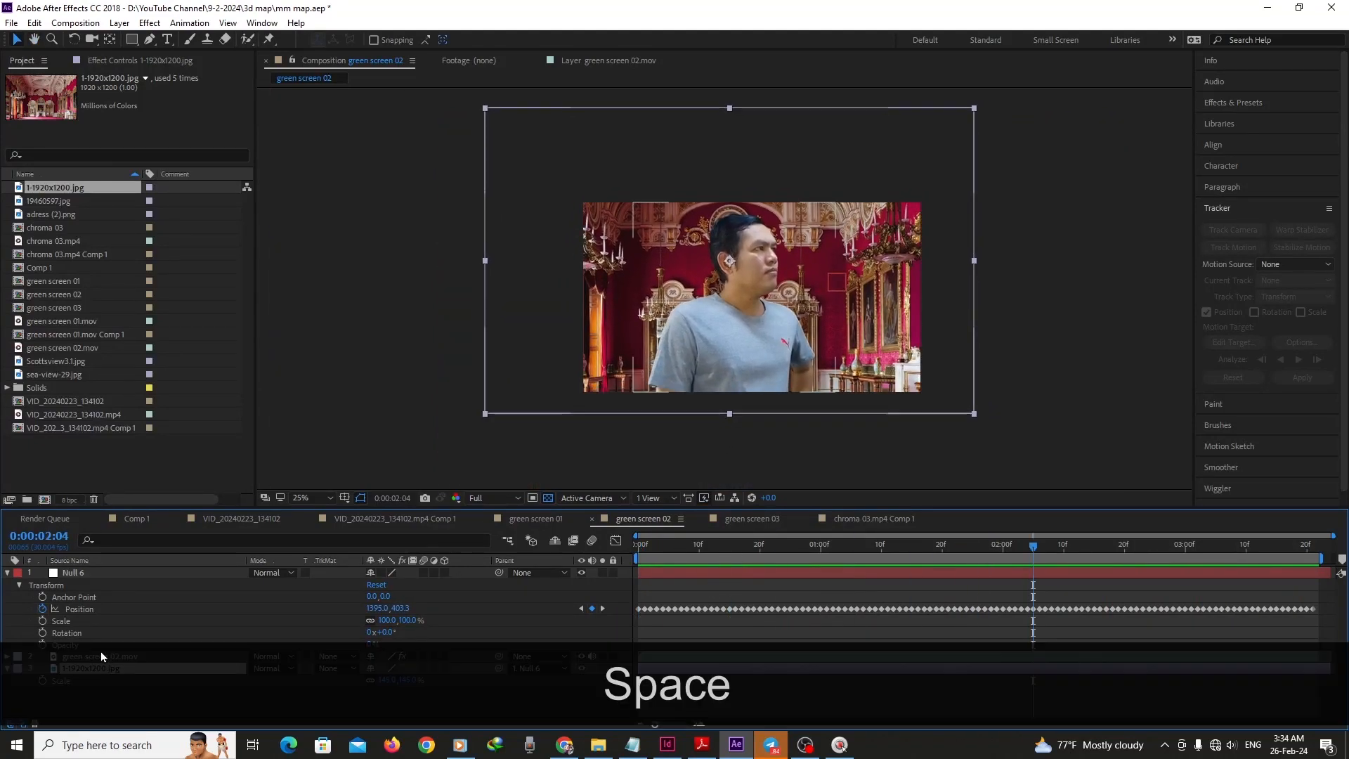
Apply the Curves color correction effect to the green screen 02.mov layer
left_click(98, 656)
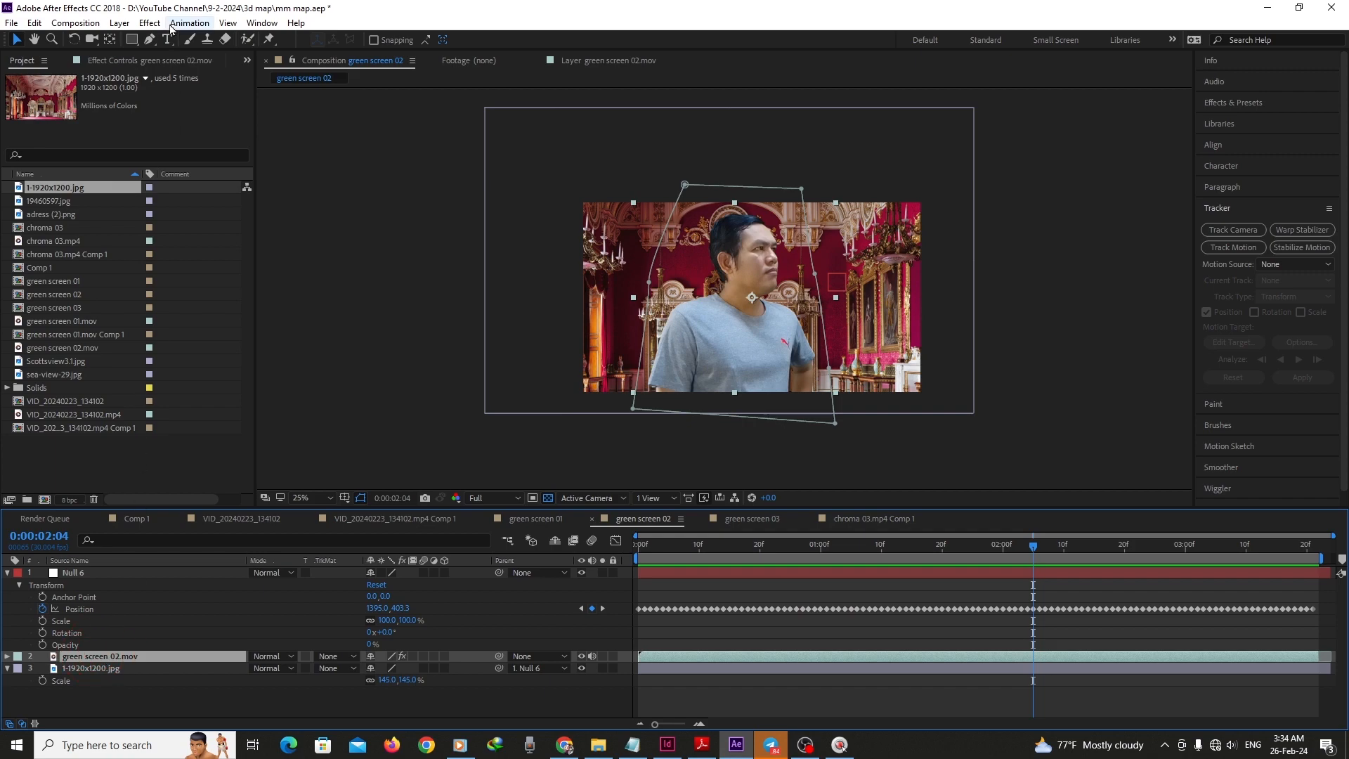
left_click(150, 23)
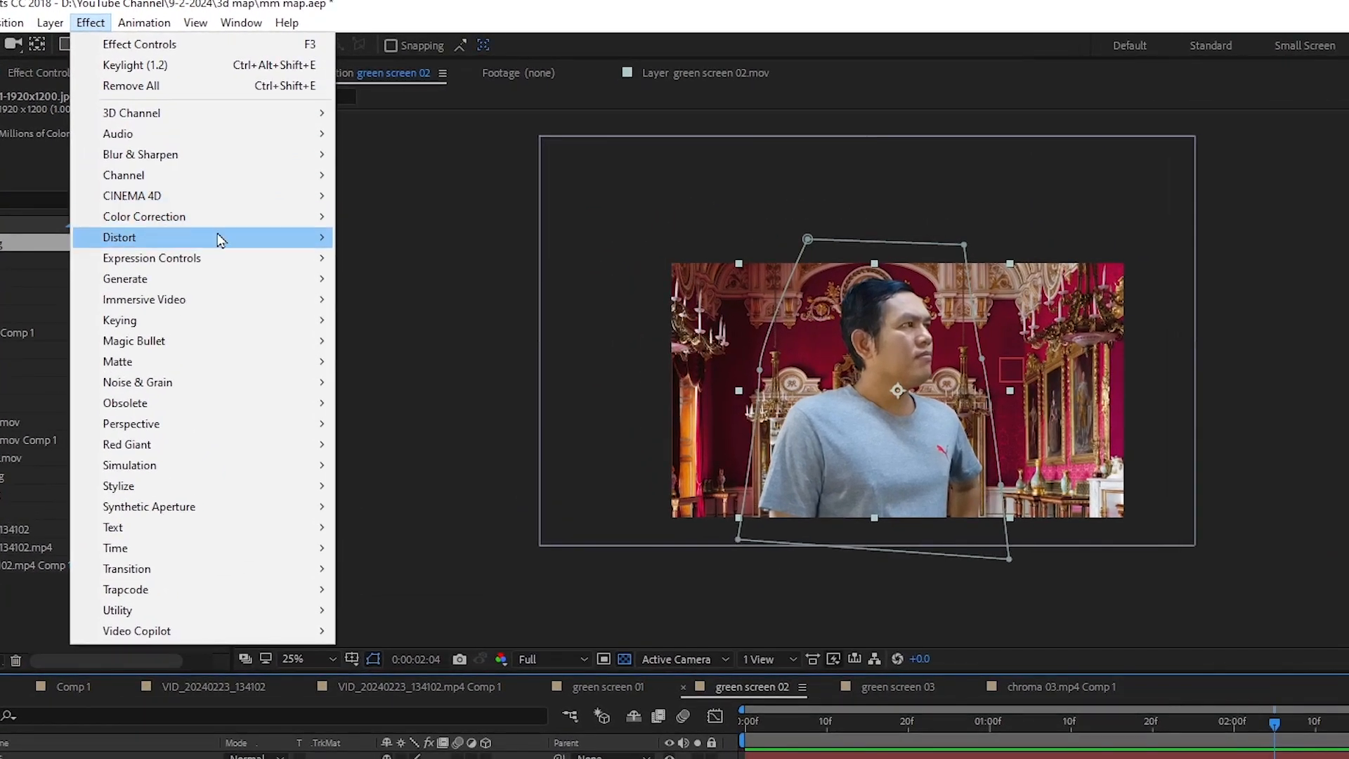
mouse_move(256, 170)
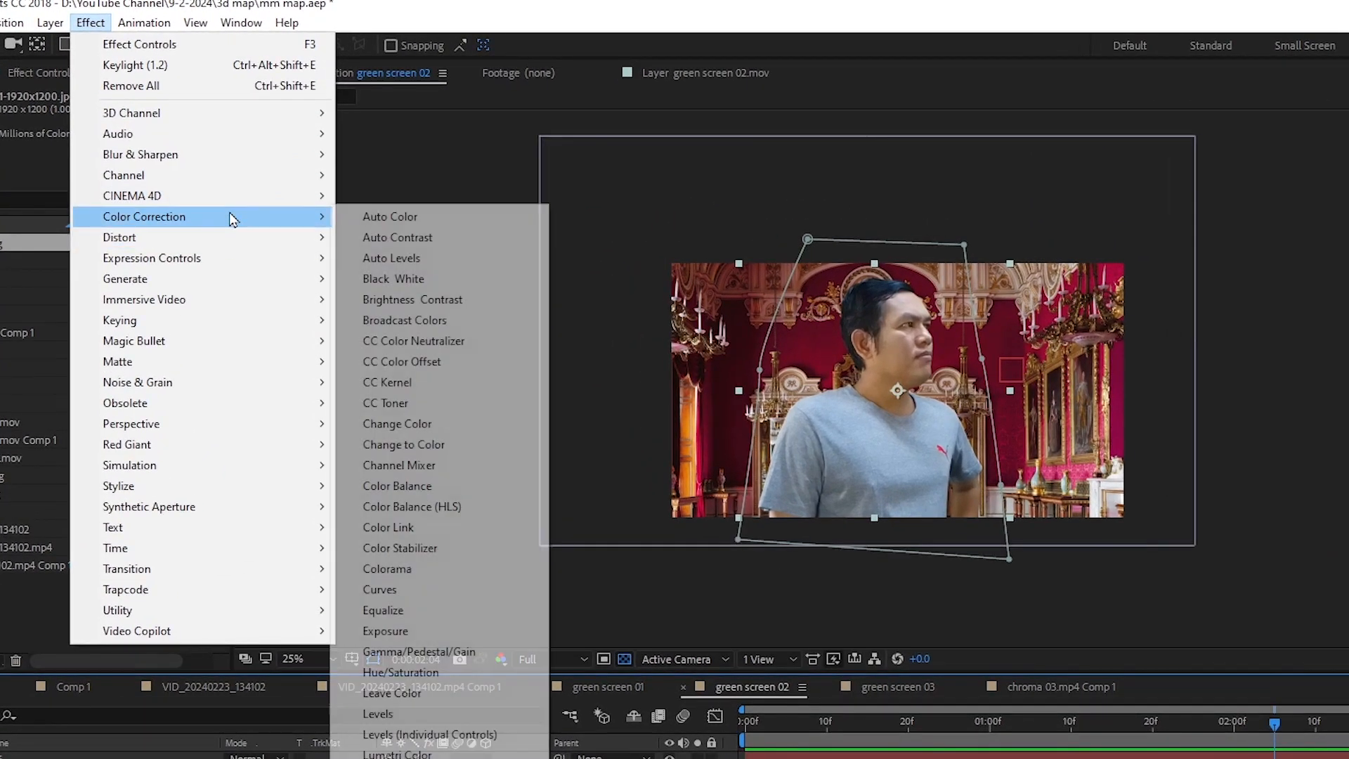
left_click(442, 594)
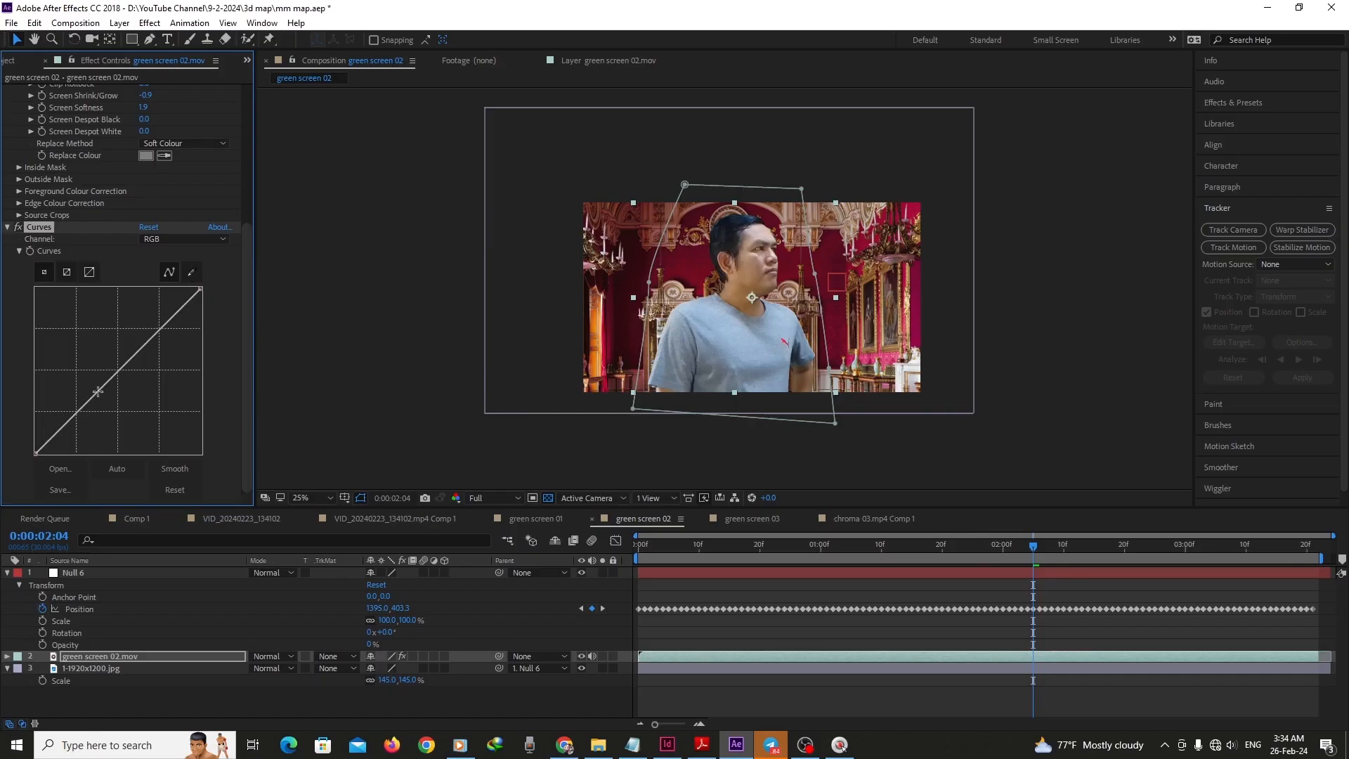
Darken the man's footage by lowering the RGB curve's shadows, and adjust the red and blue channel curves to match the background
left_click_drag(20, 517, 3, 554)
left_click(104, 445)
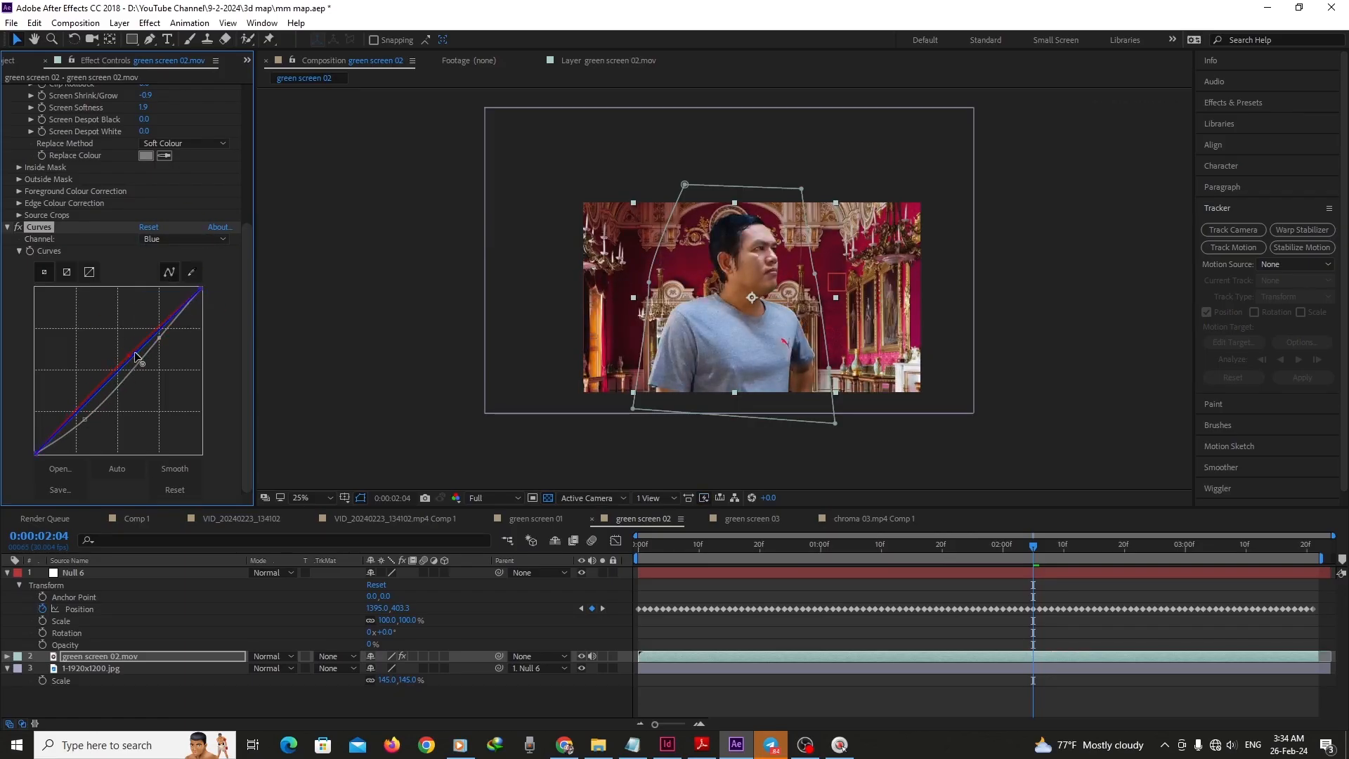
key("period")
left_click(200, 239)
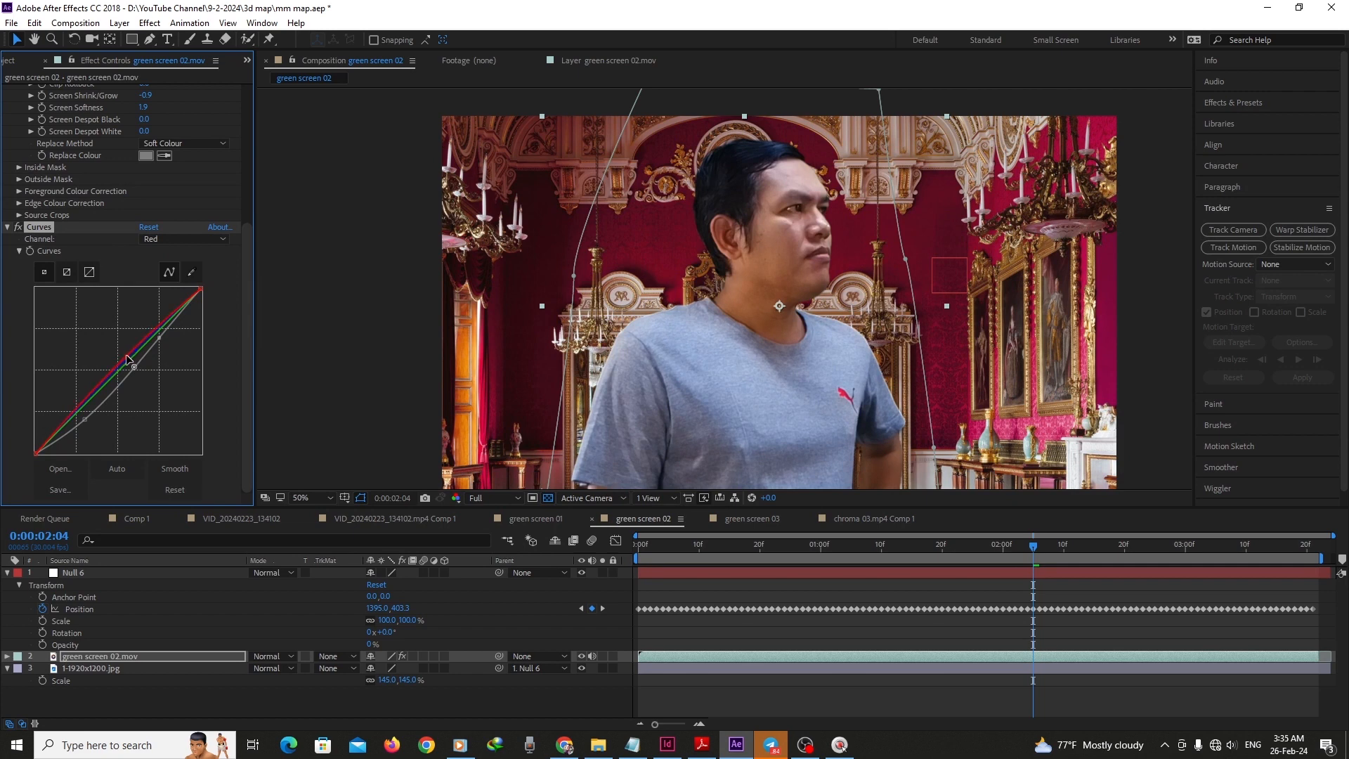
key("comma")
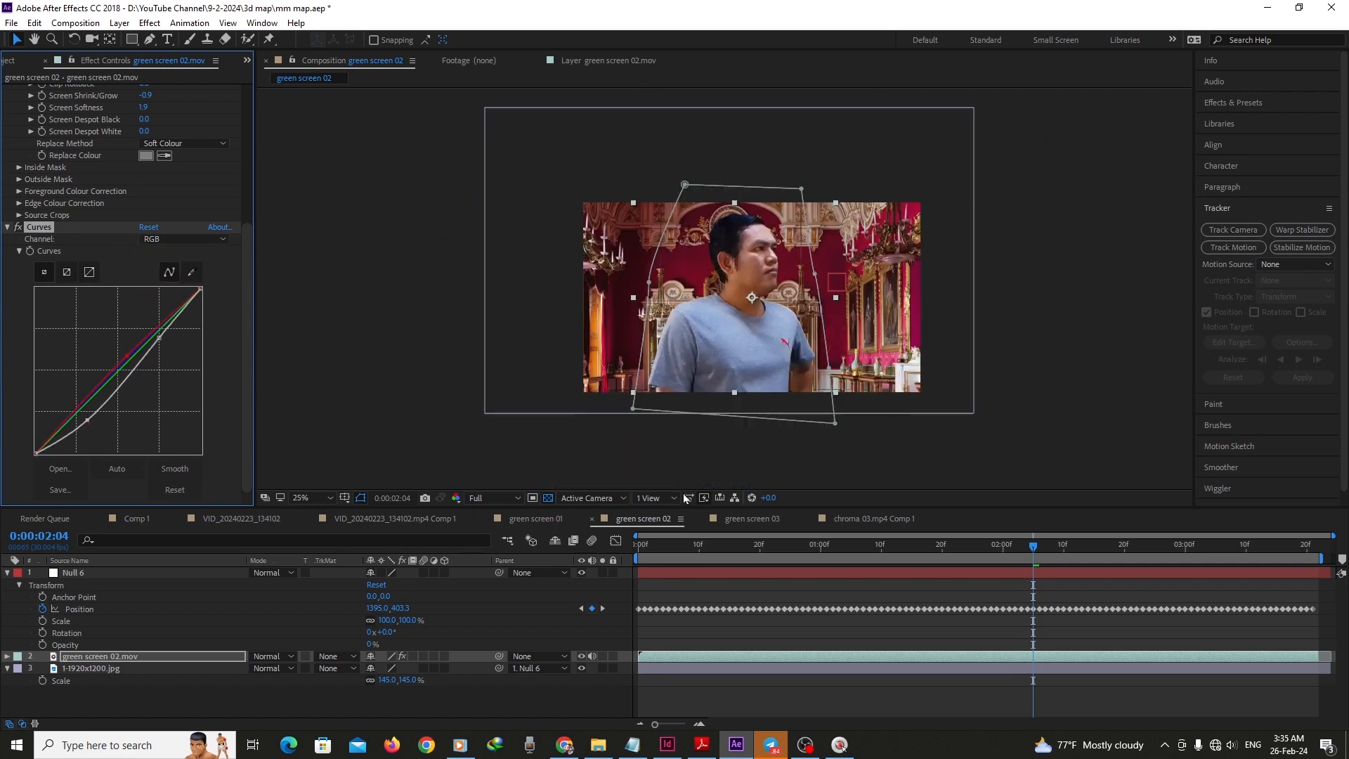
Preview the color-corrected composite, deselect the layer, and scrub back to 0:00:01:09 to examine the result up close
key("space")
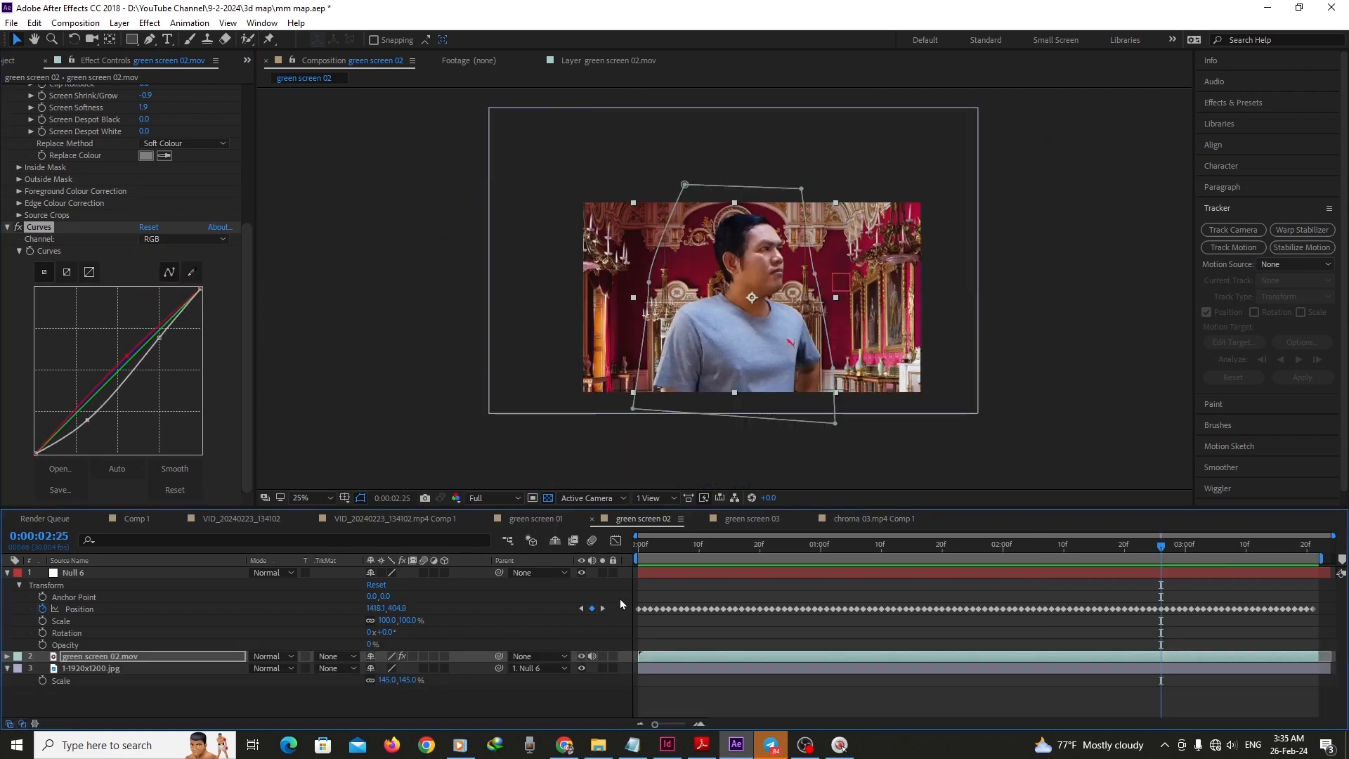
left_click(621, 604)
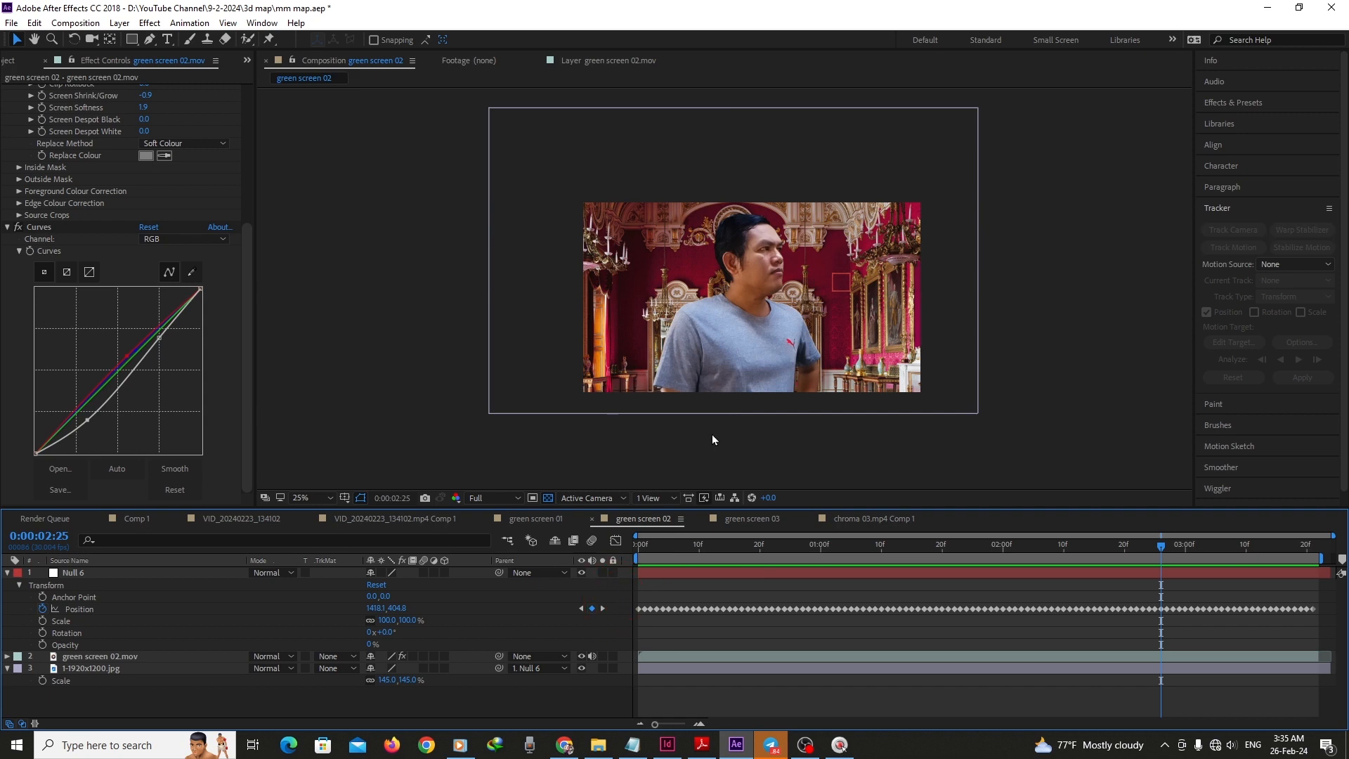
key("period")
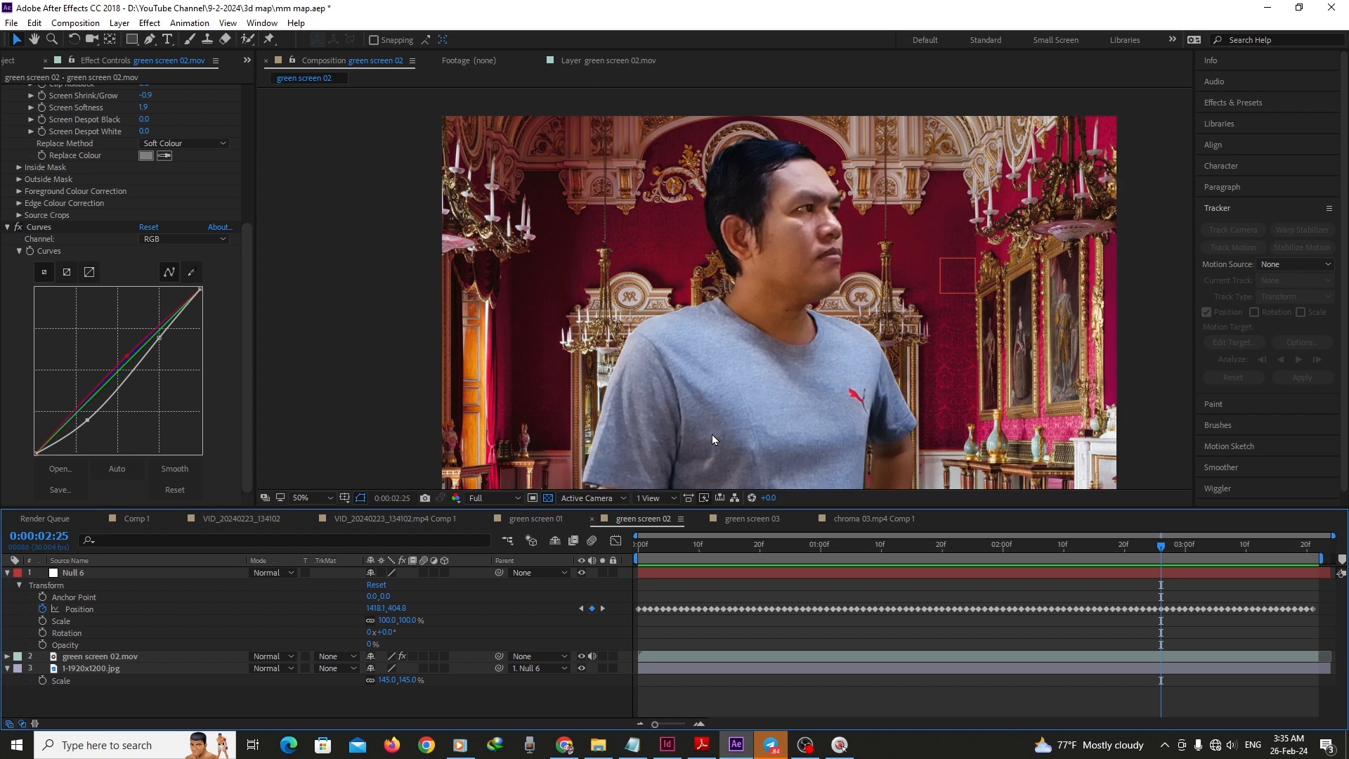
key("apostrophe")
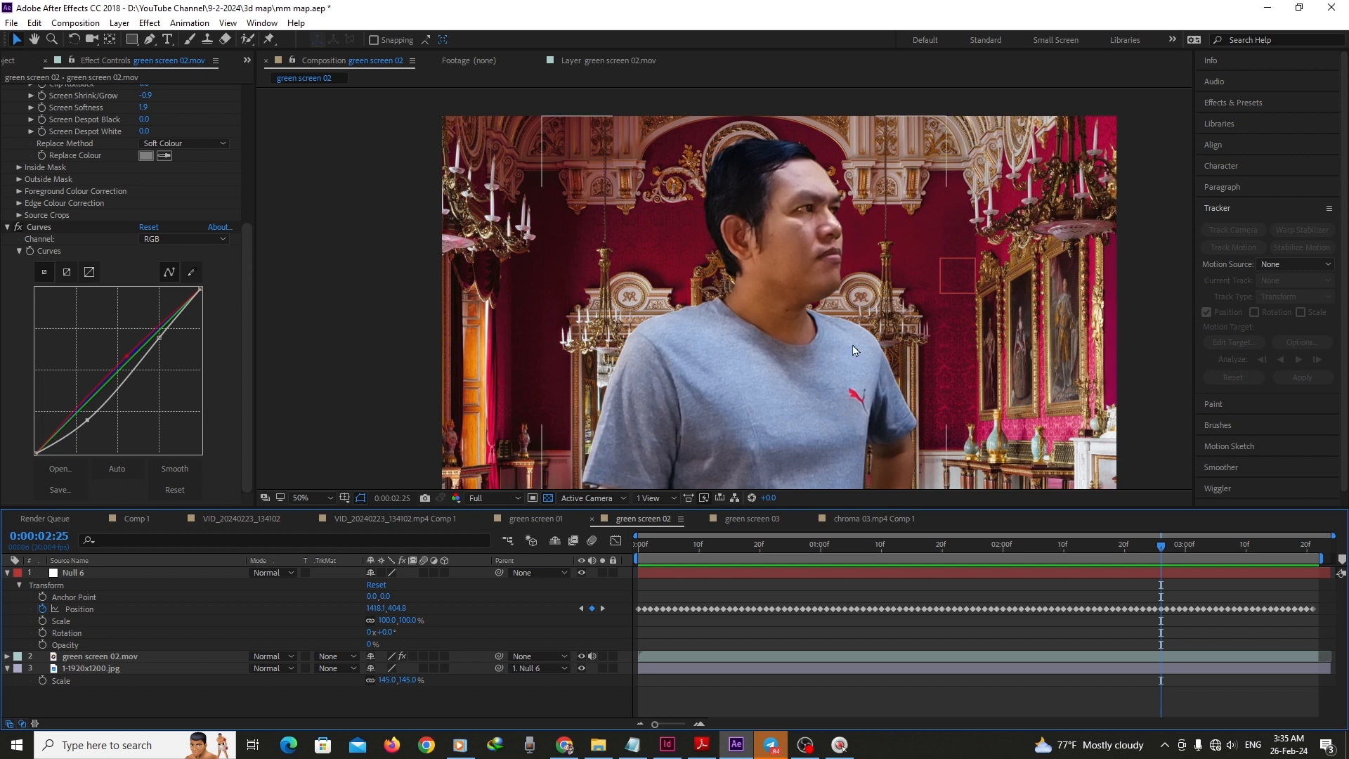
left_click_drag(1162, 551, 878, 579)
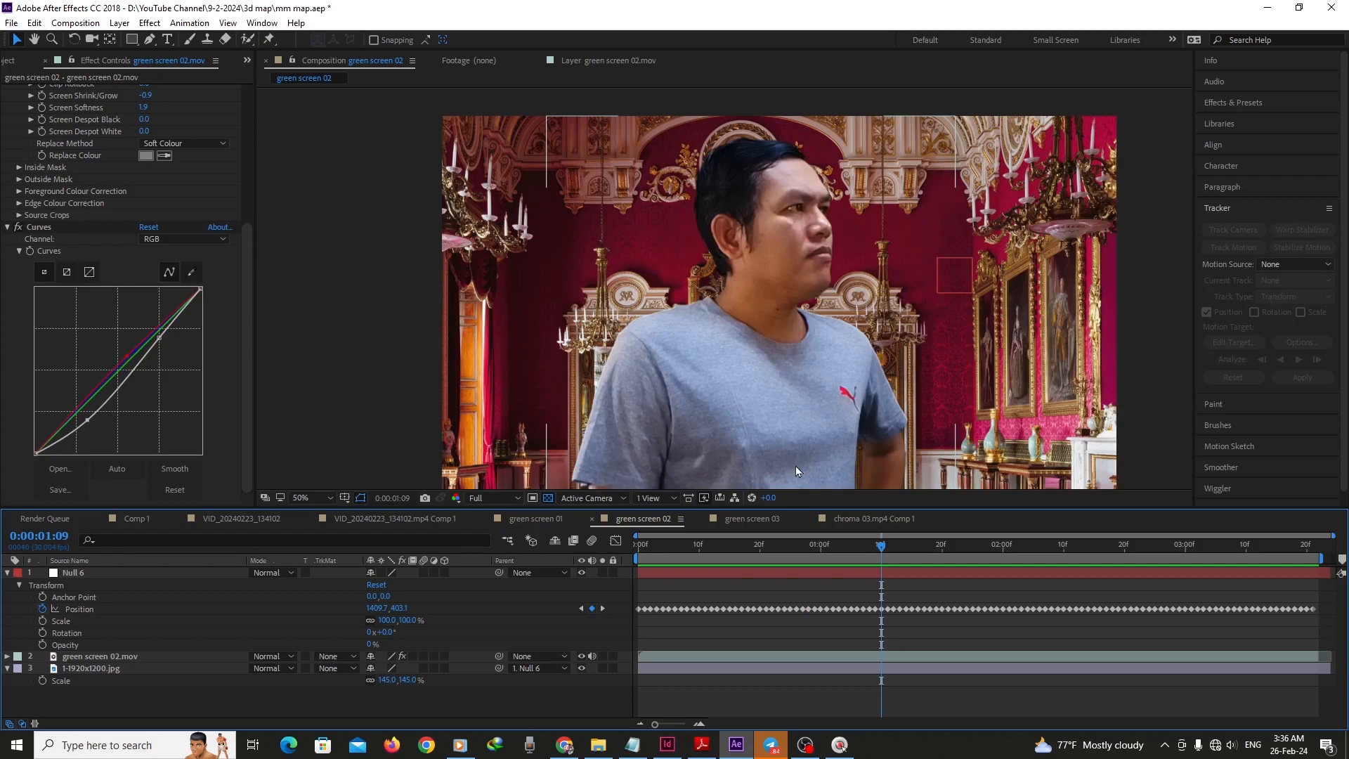
Open the chroma 03.mp4 Comp 1 composition and play through its green screen footage
left_click(862, 520)
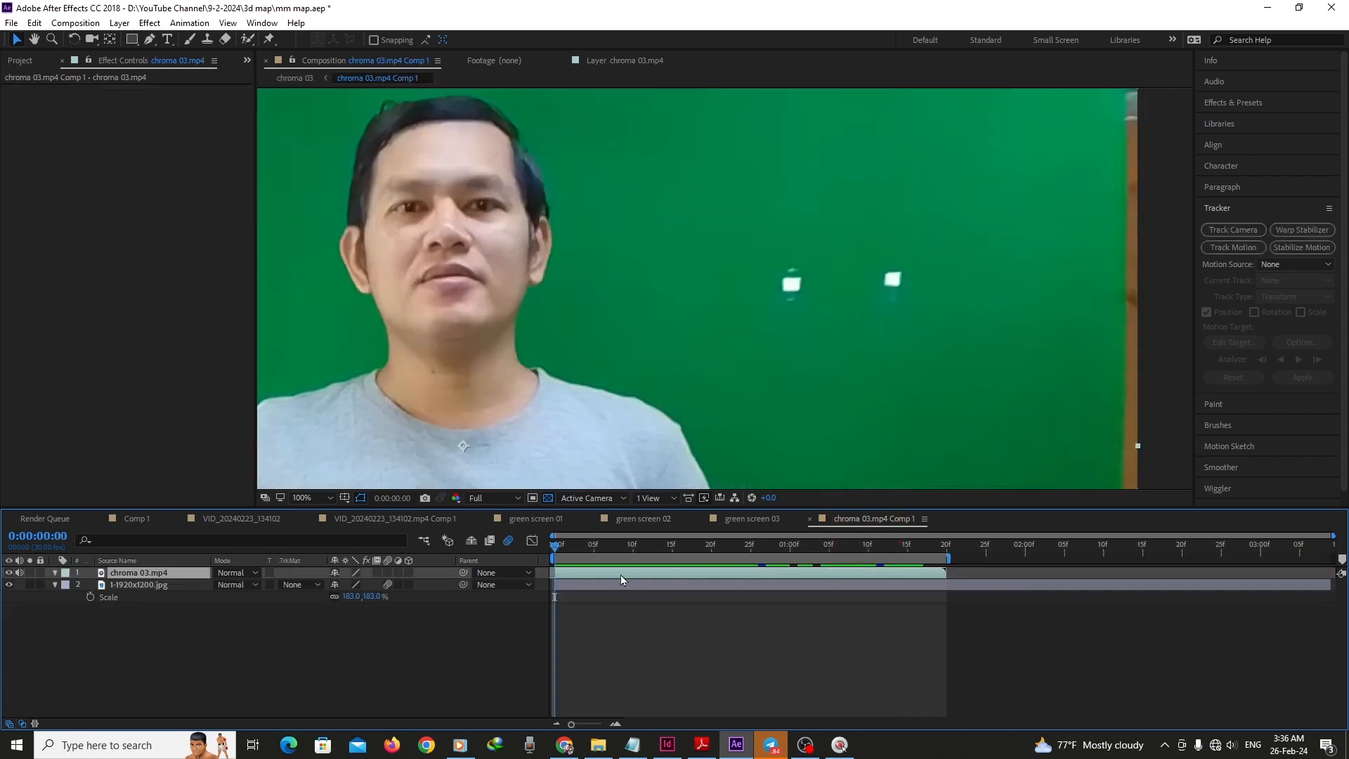
scroll(618, 437, "down", 2)
key("space")
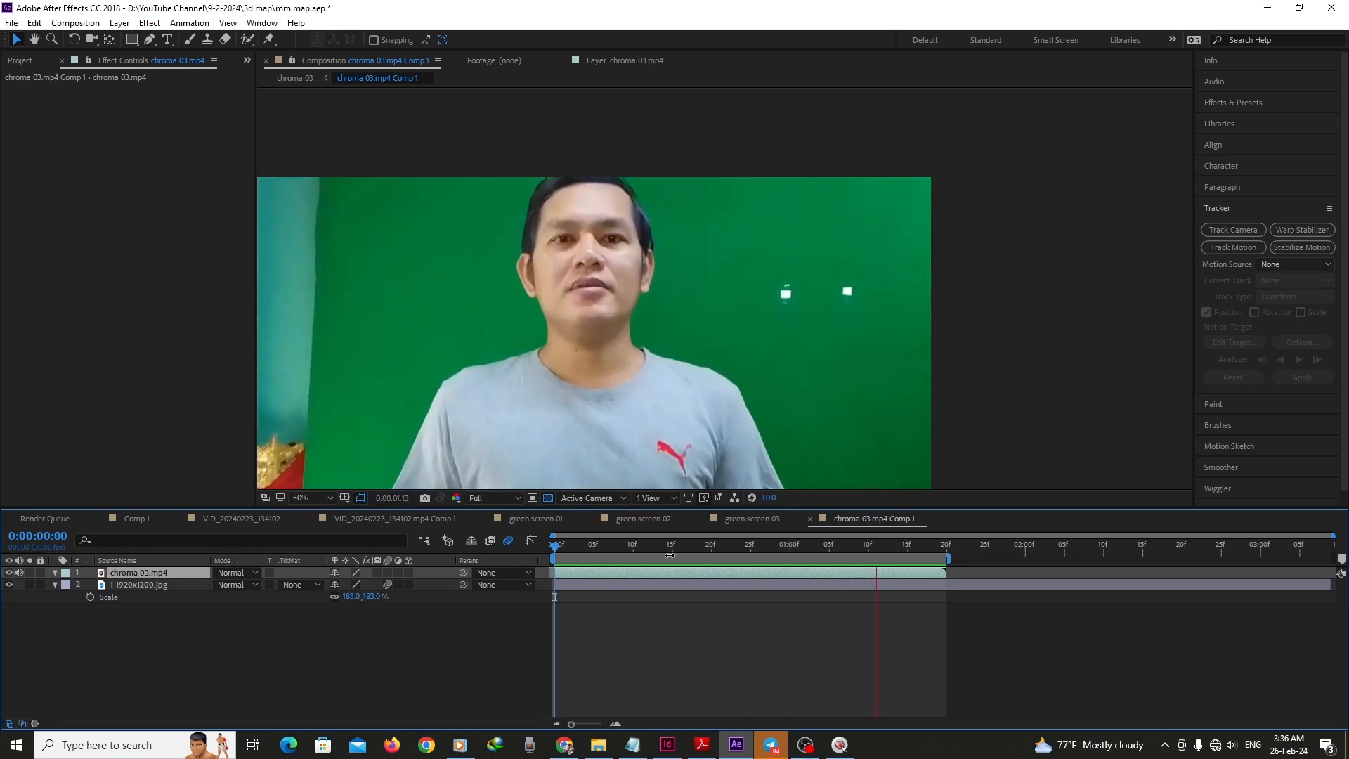
key("space")
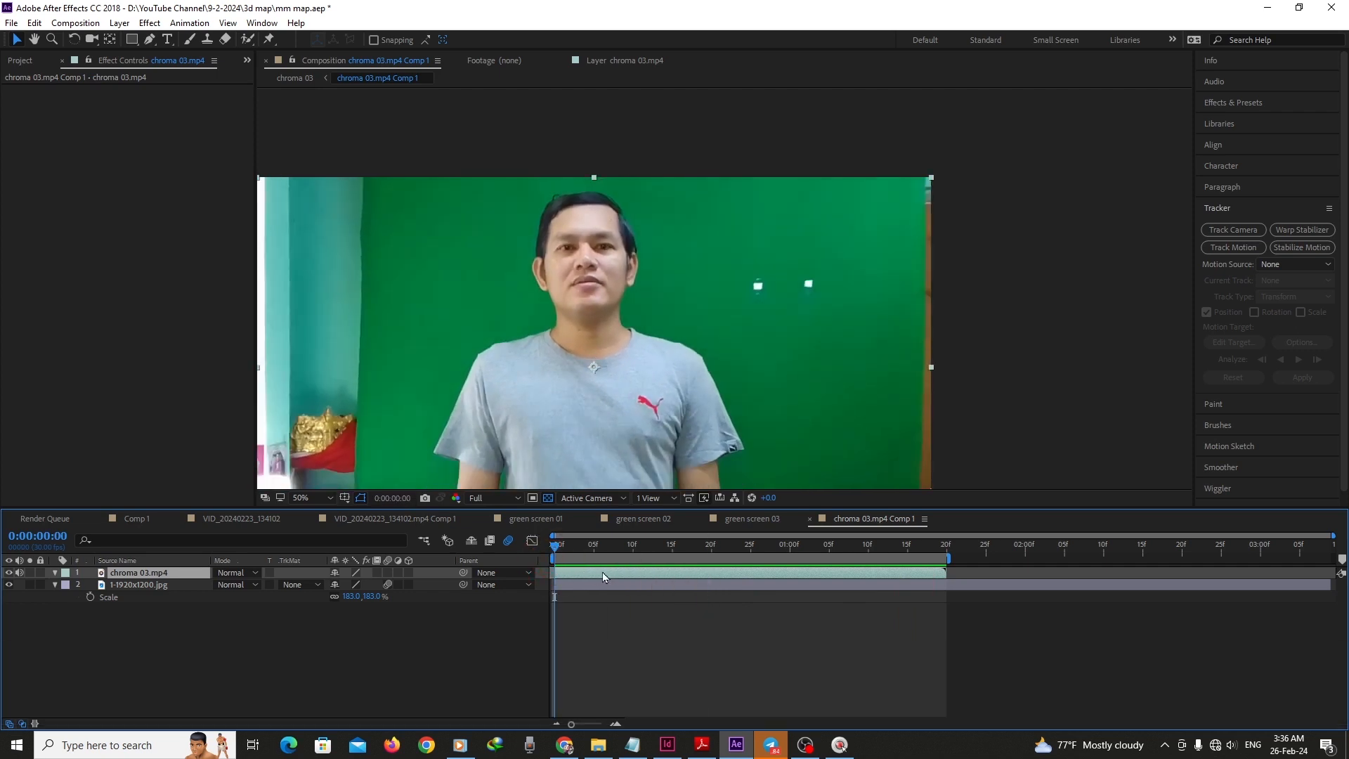
Draw a closed Pen mask around the man on the chroma 03.mp4 layer and hide the 1-1920x1200.jpg background layer
left_click(149, 40)
key("comma")
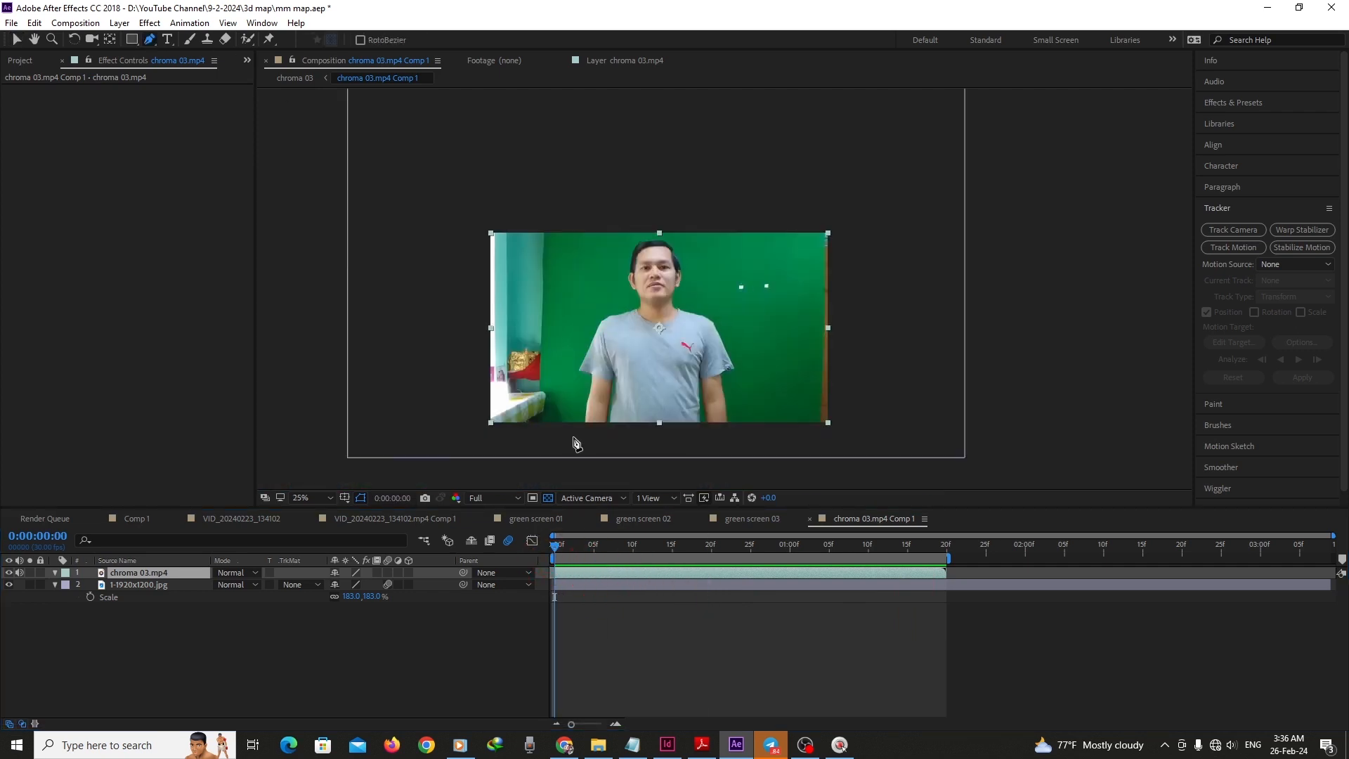
left_click(572, 437)
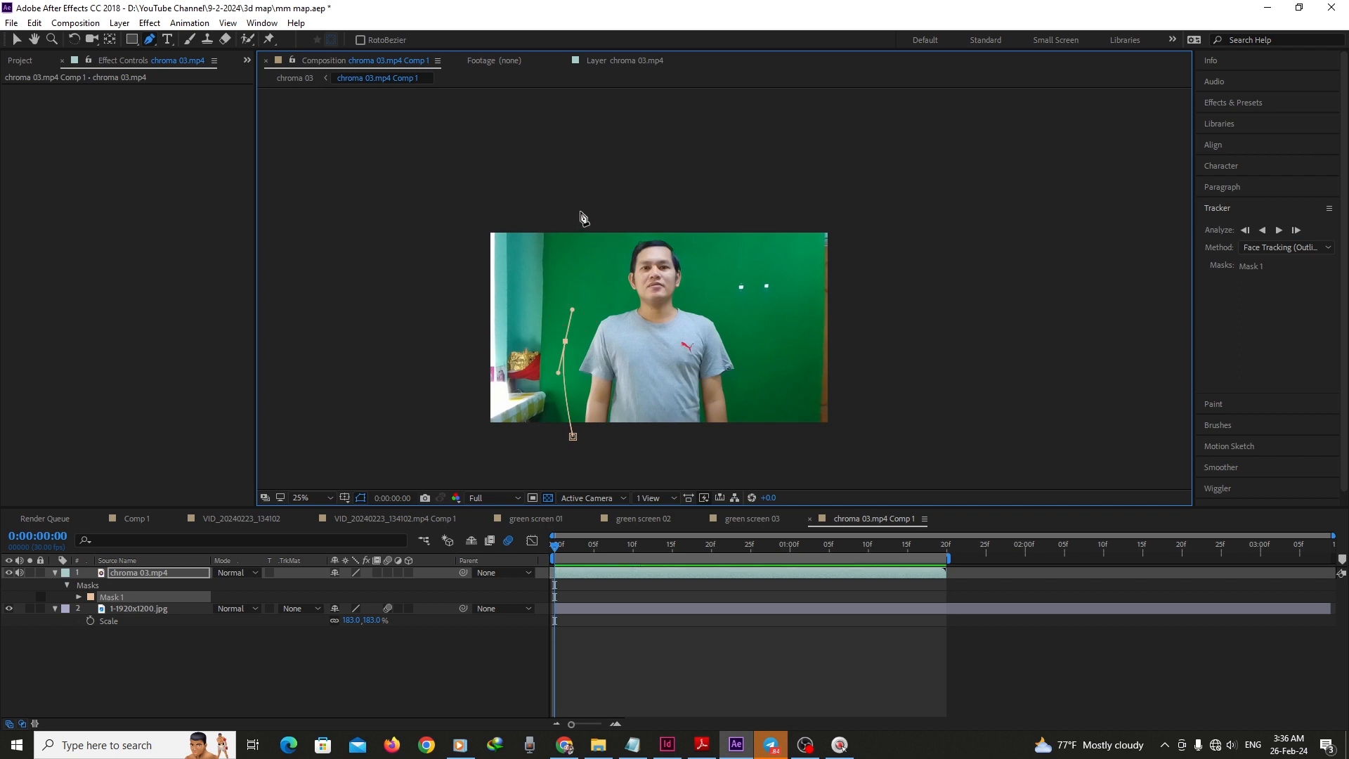
left_click(708, 209)
left_click(718, 295)
left_click(753, 387)
left_click(751, 467)
left_click(573, 436)
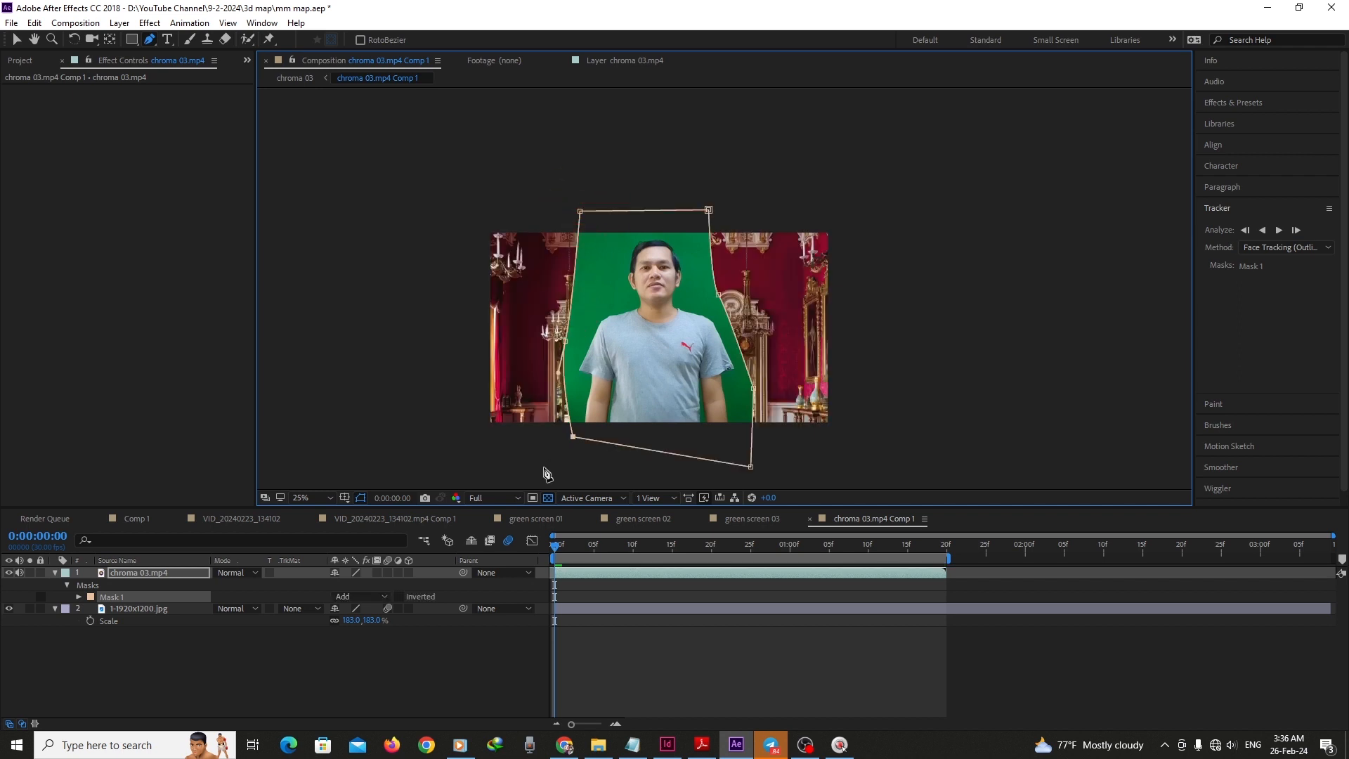
left_click(10, 609)
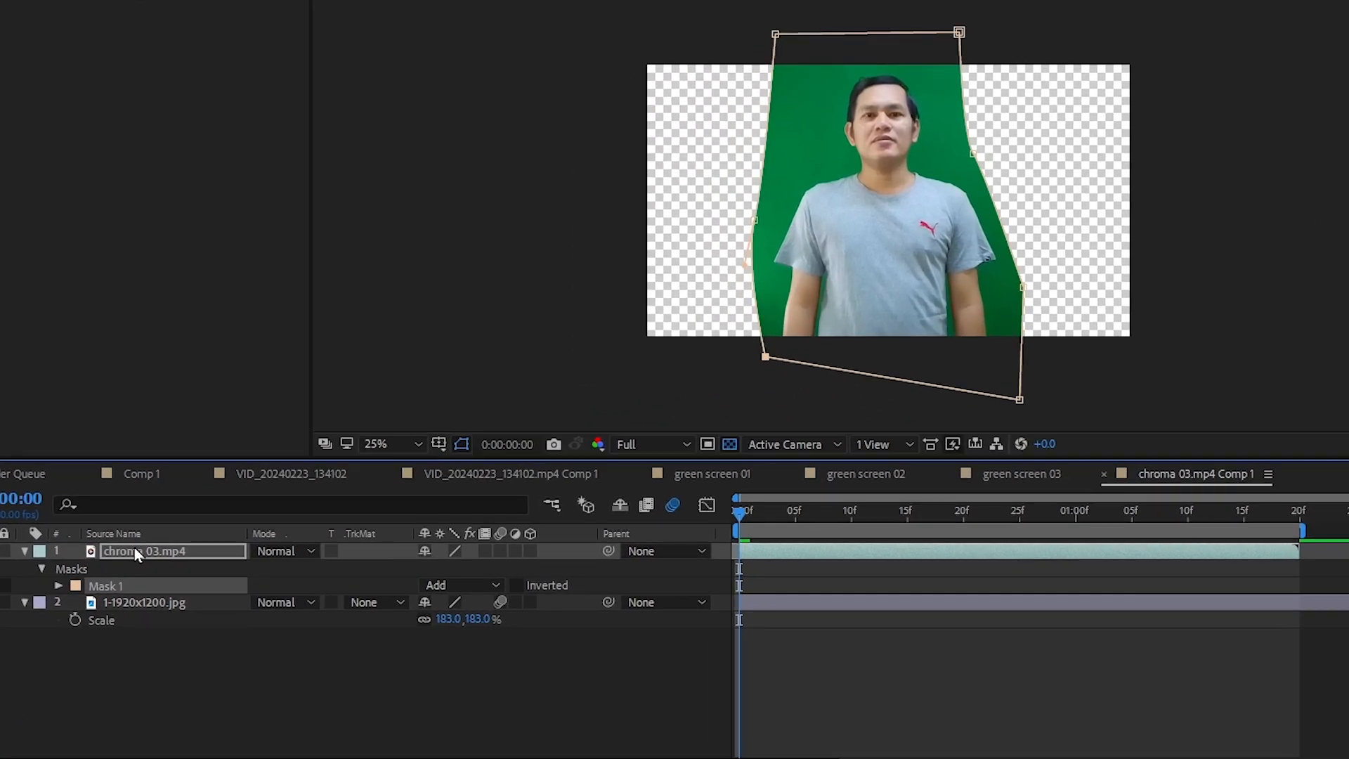
Enable Mask Path keyframing on the first frame and widen the mask's lower part around the man's arms at 0:00:01:08
key("m")
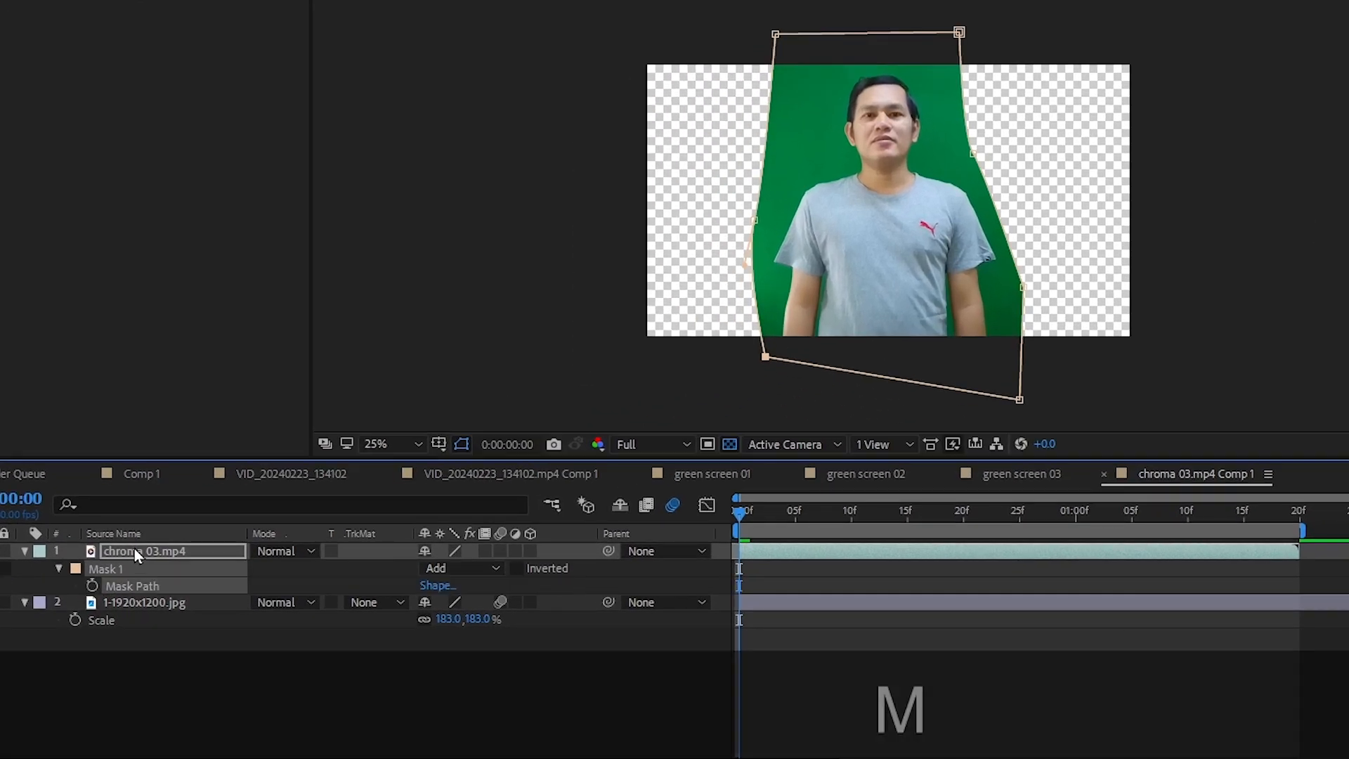
left_click(92, 586)
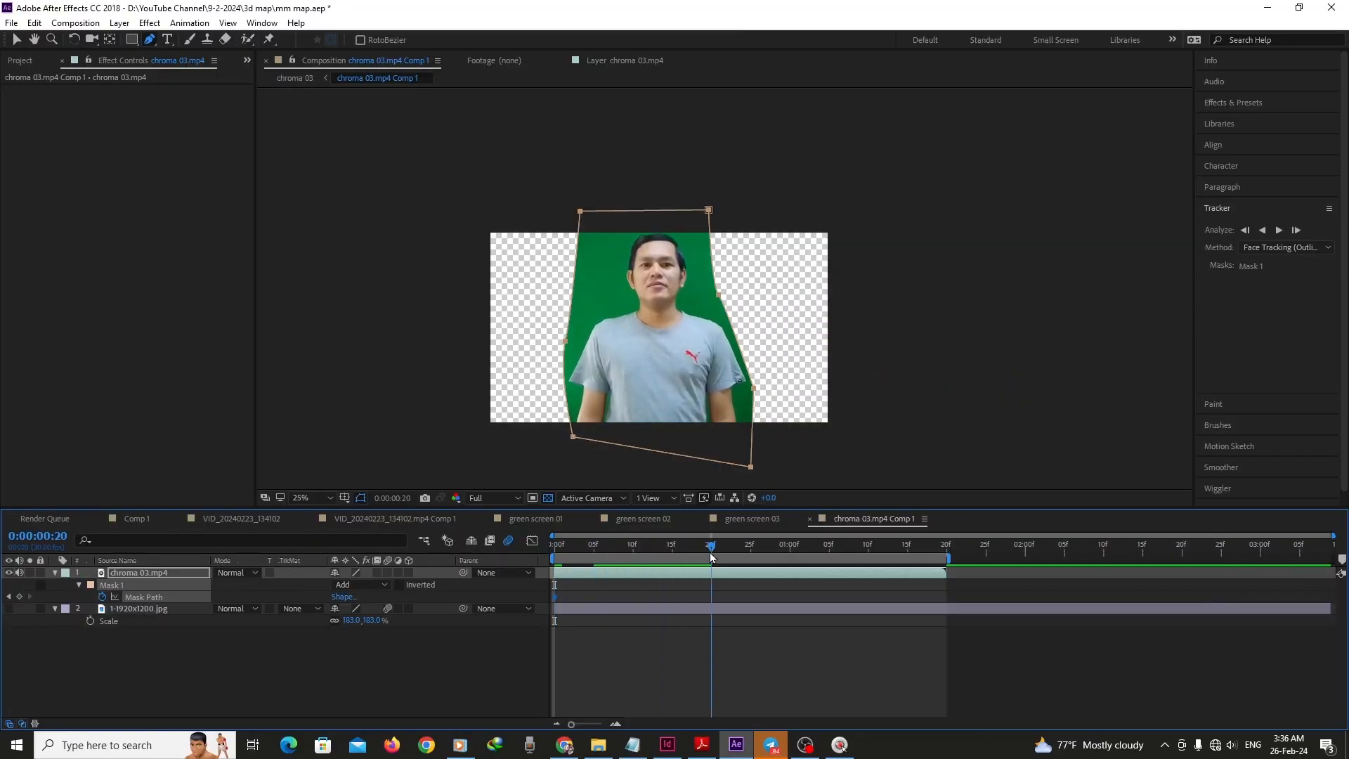
mouse_move(844, 550)
left_mouse_down()
mouse_move(792, 551)
mouse_move(822, 552)
left_mouse_up()
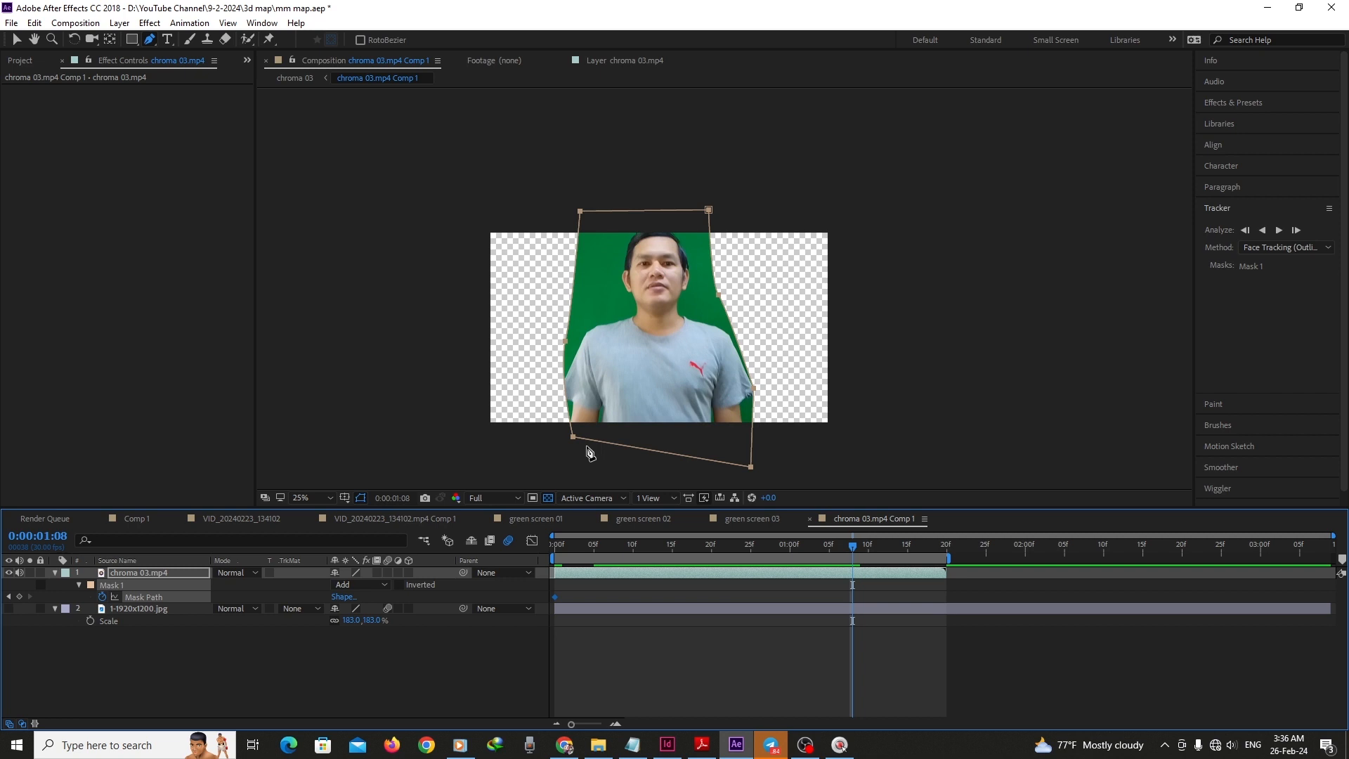
key("v")
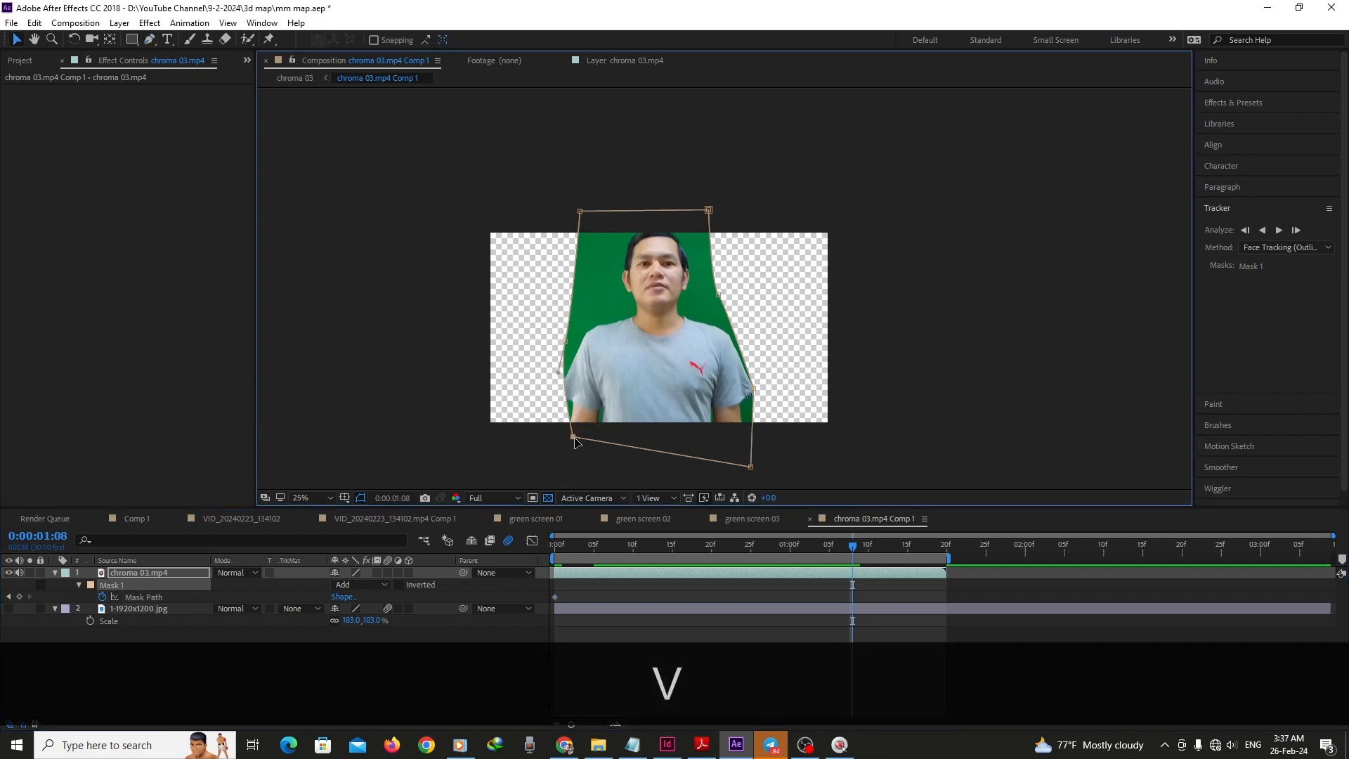
left_click_drag(559, 440, 549, 440)
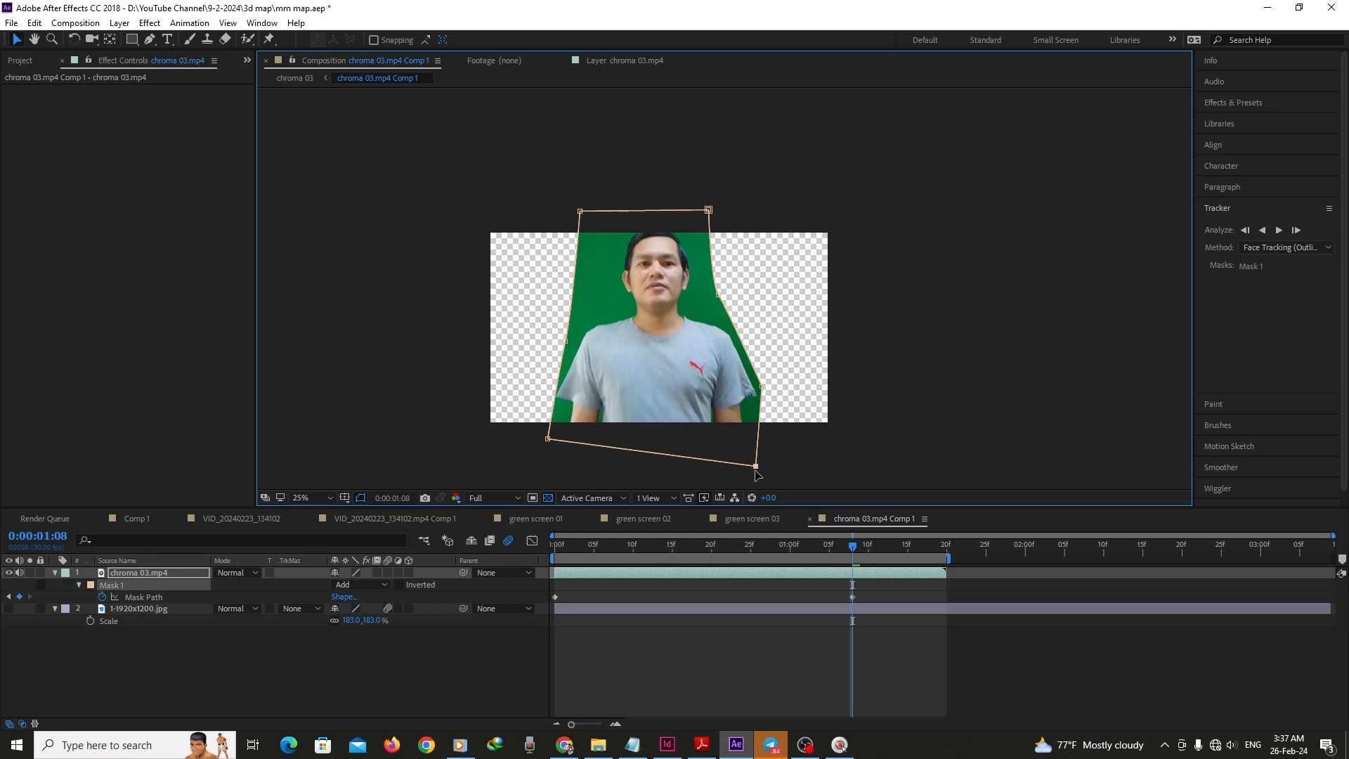
Move the mask's two lower corners farther outward at 0:00:01:19, then scrub back to the first frame
left_click_drag(892, 548, 940, 548)
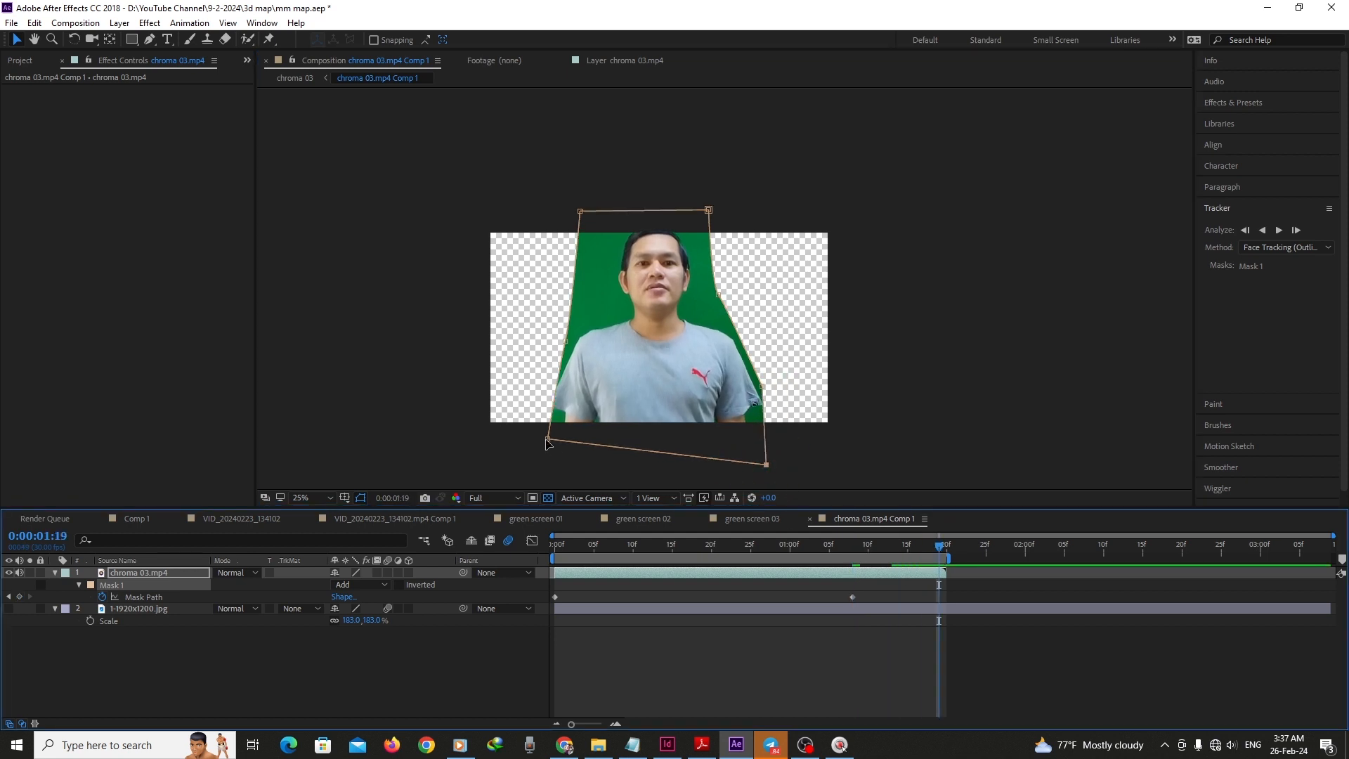
left_click_drag(548, 439, 528, 442)
left_click_drag(766, 464, 781, 462)
left_click(945, 547)
left_click_drag(946, 550, 702, 562)
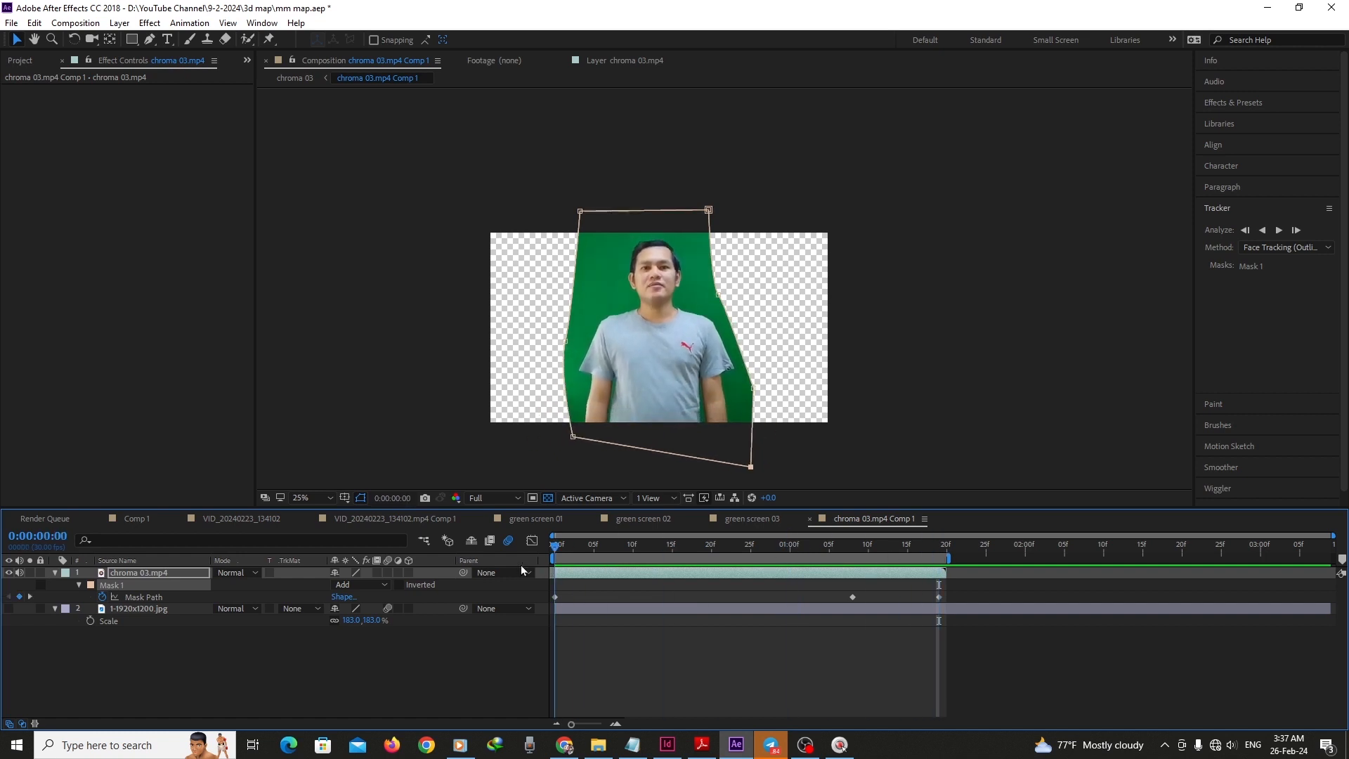
Apply the Keylight (1.2) effect to the chroma 03.mp4 layer and sample the green background as its Screen Colour
left_click(150, 24)
mouse_move(240, 246)
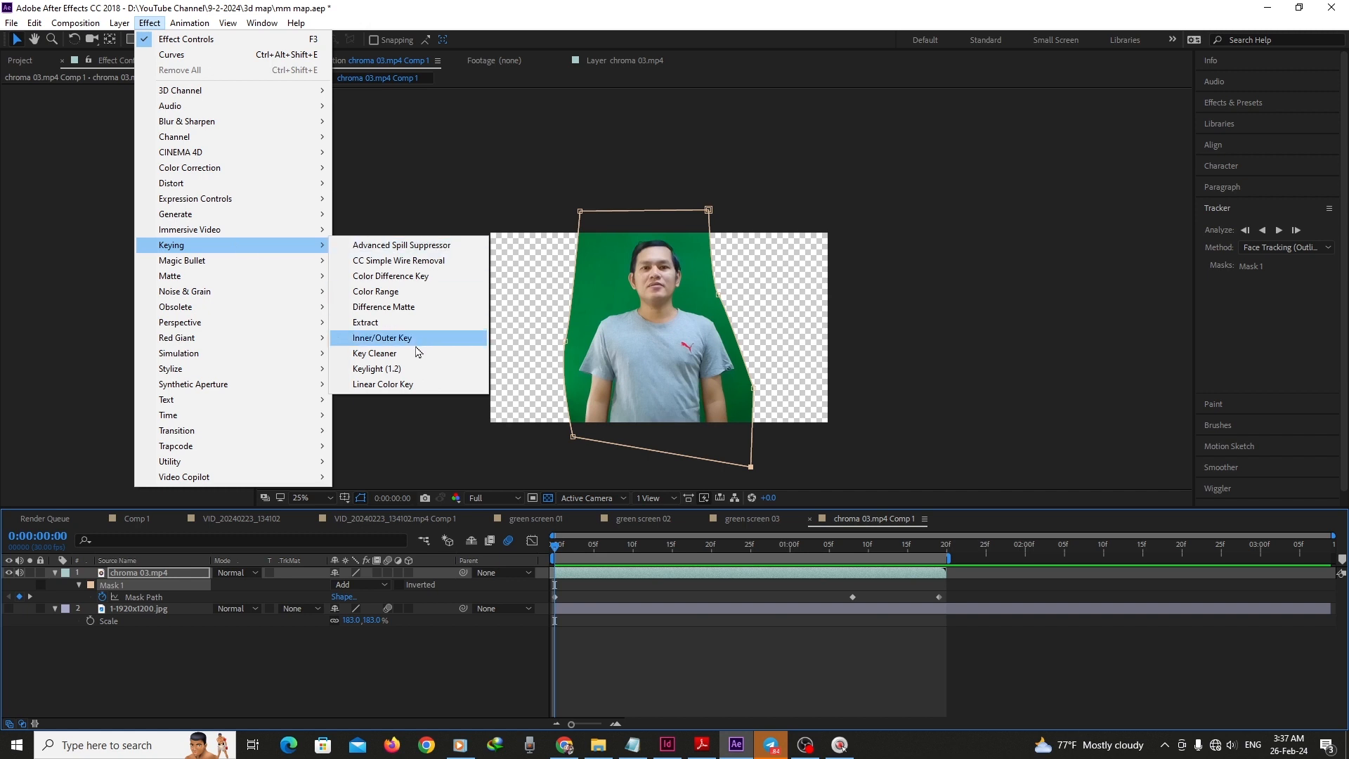
left_click(380, 369)
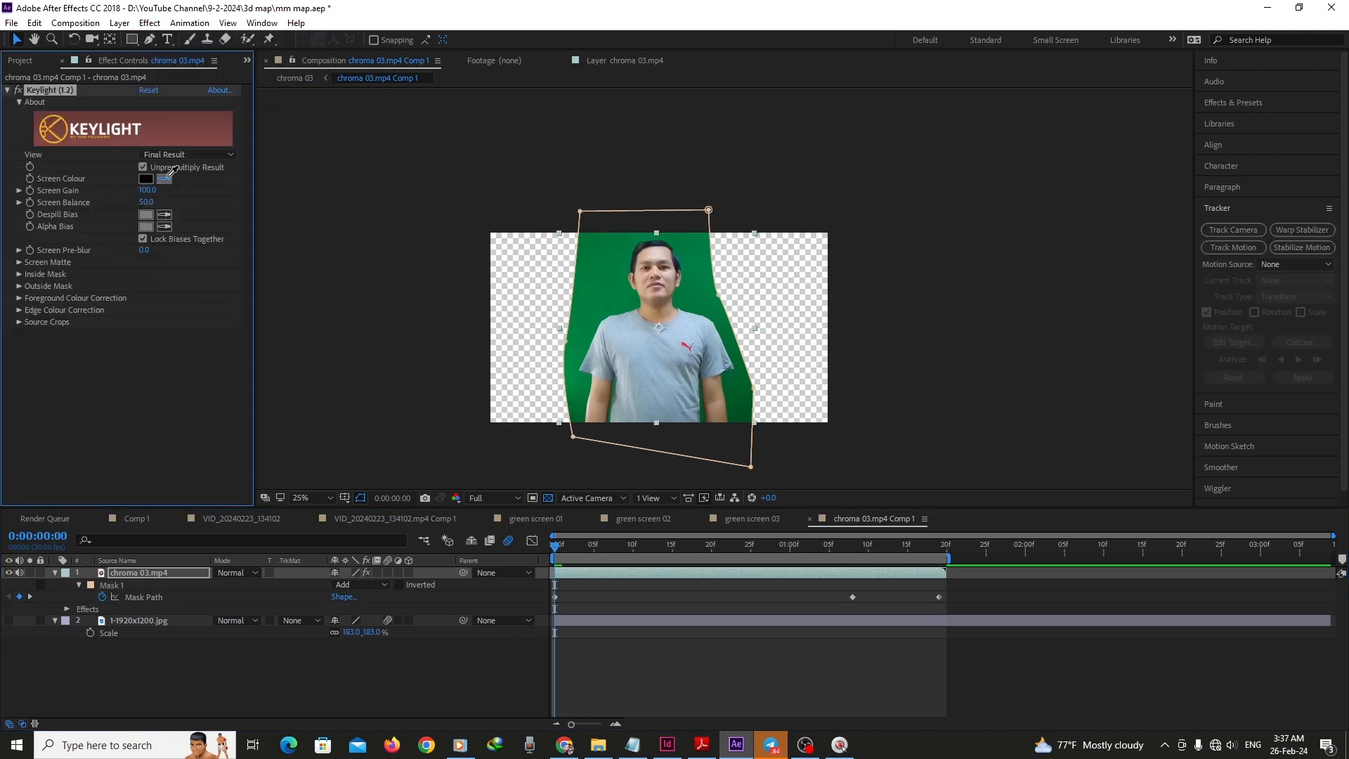
left_click(599, 297)
Refine Keylight's Screen Matte with Clip Black 18, Clip White 76, Shrink/Grow -1.3 and Softness 1.7, then restore the Final Result view
left_click(211, 154)
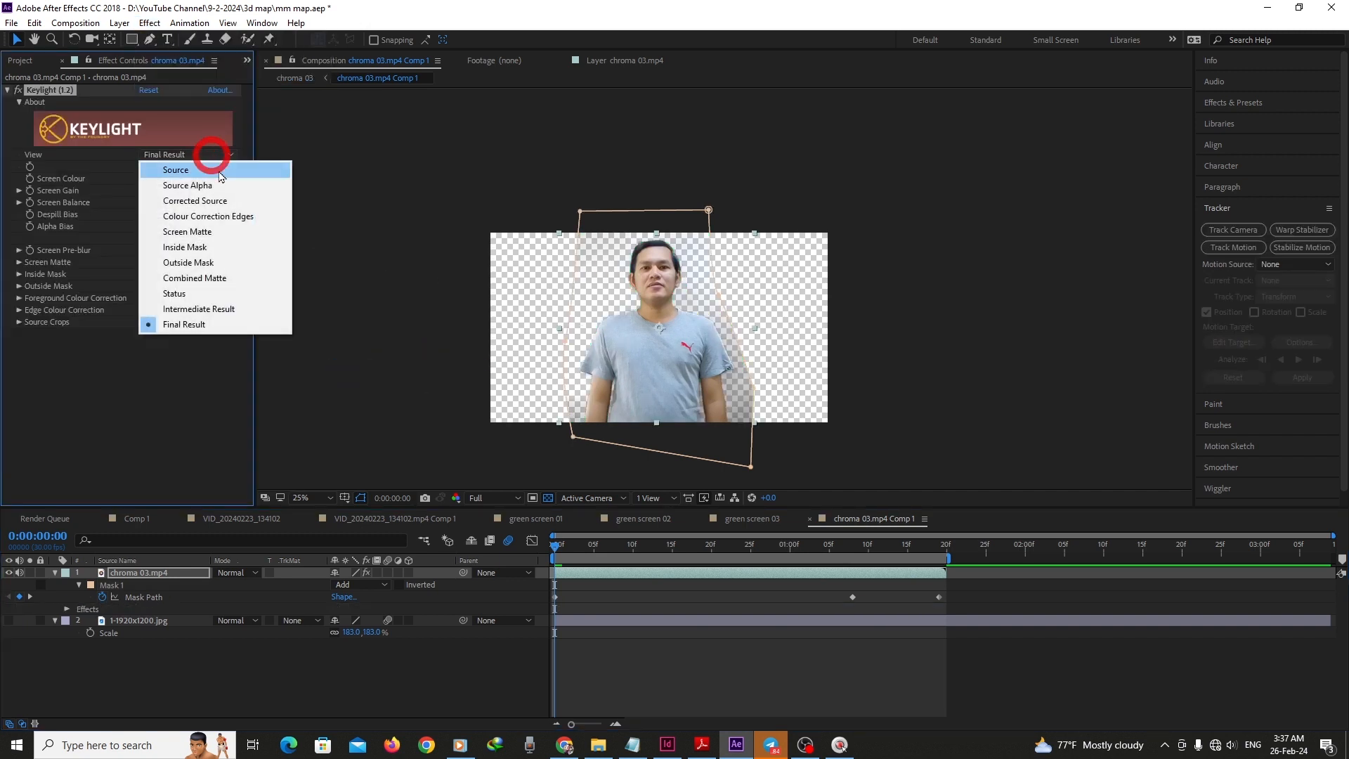
left_click(208, 232)
left_click(18, 262)
scroll(703, 316, "up", 2)
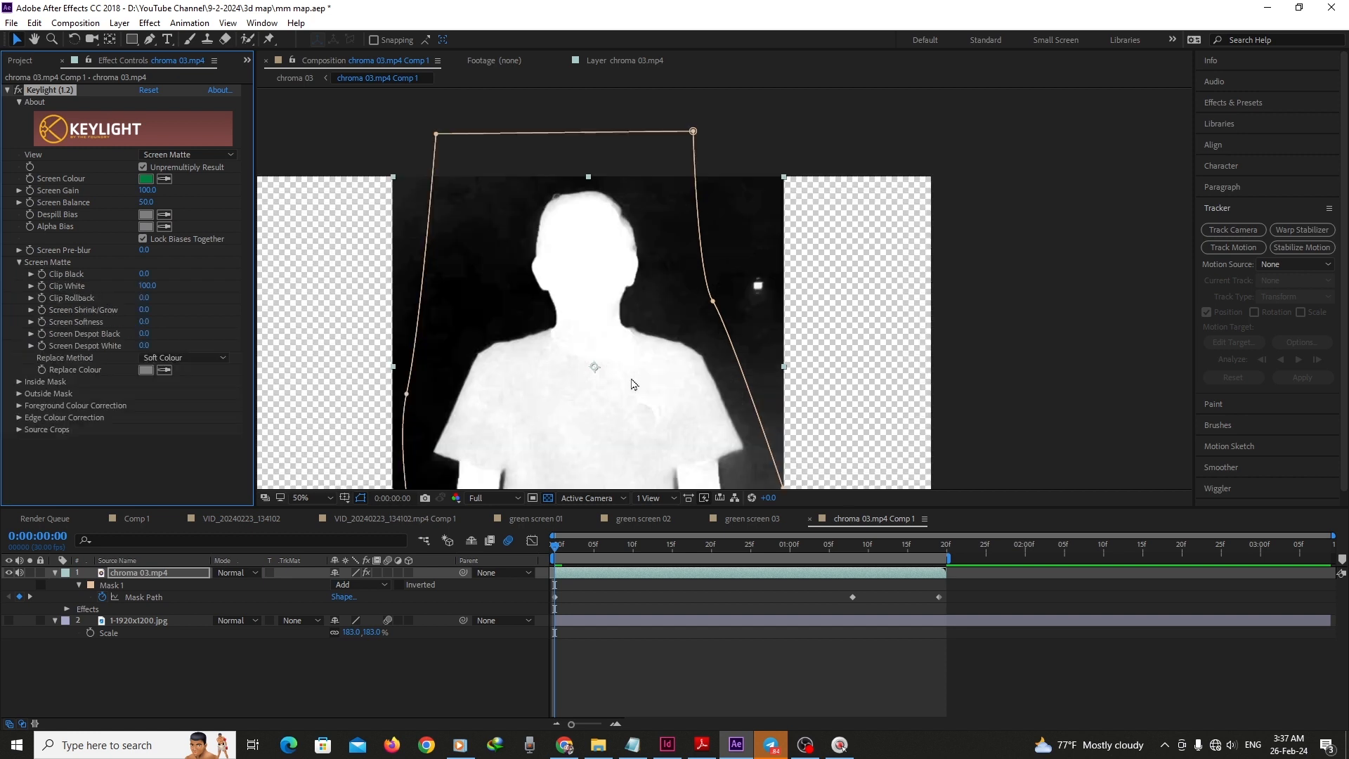
left_click_drag(143, 273, 154, 273)
left_click_drag(145, 285, 131, 284)
left_click(188, 154)
left_click(176, 336)
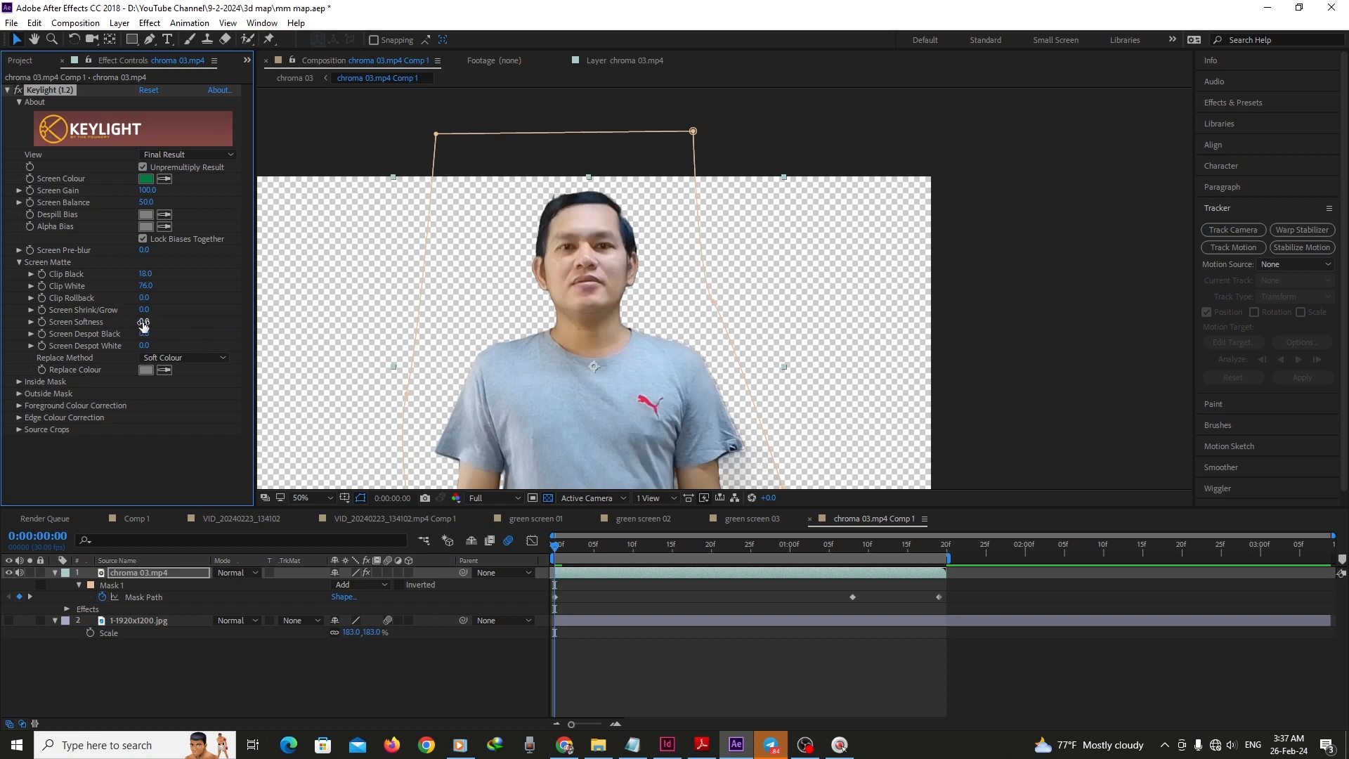
Show the 1-1920x1200.jpg background layer, preview the keyed composite, and return to the first frame
left_click(10, 621)
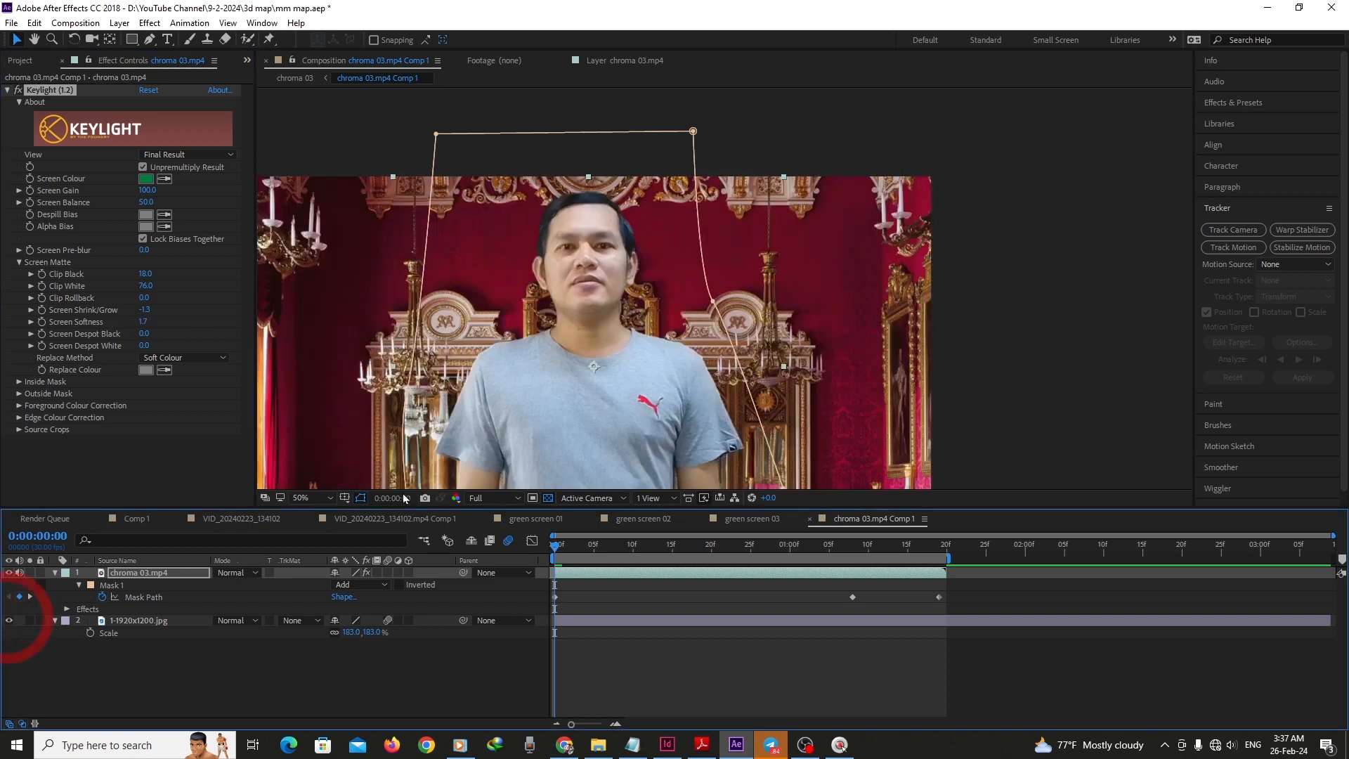
key("space")
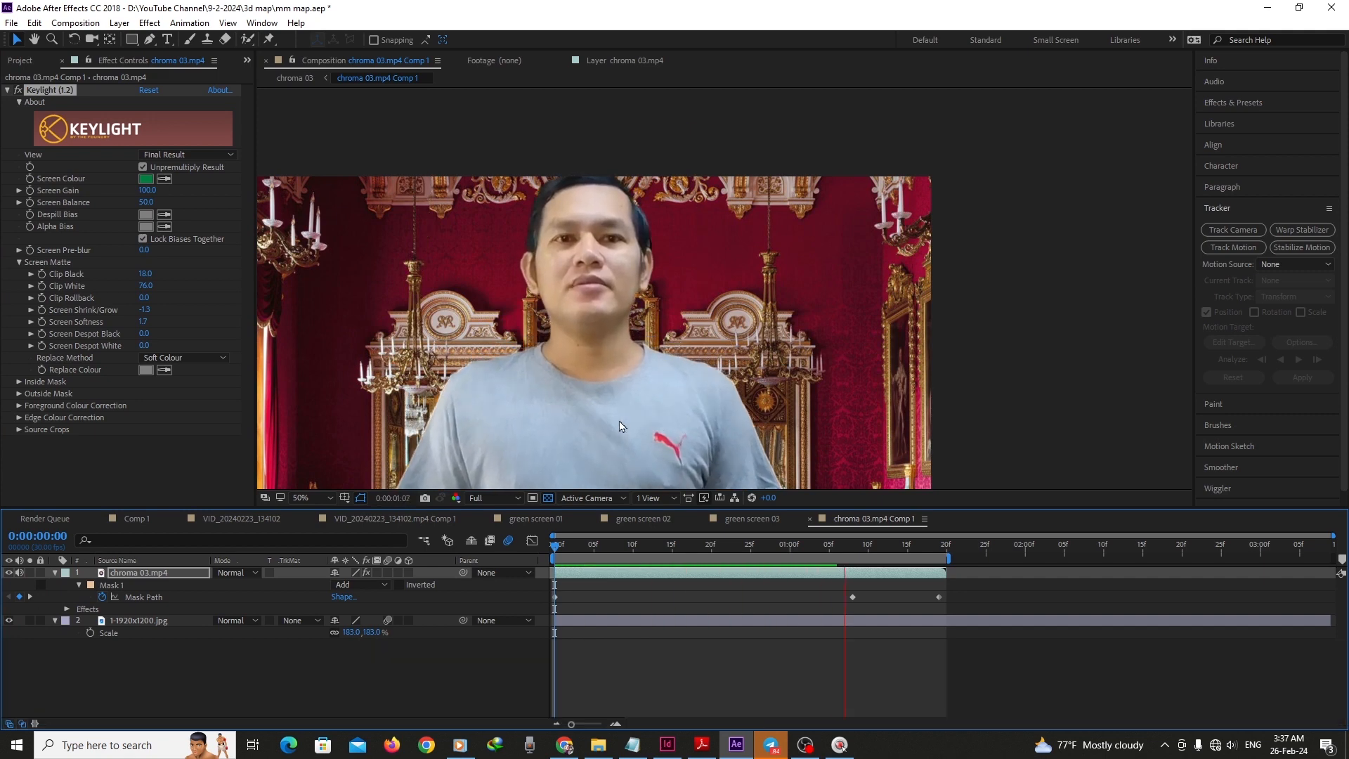
key("space")
scroll(724, 453, "down", 2)
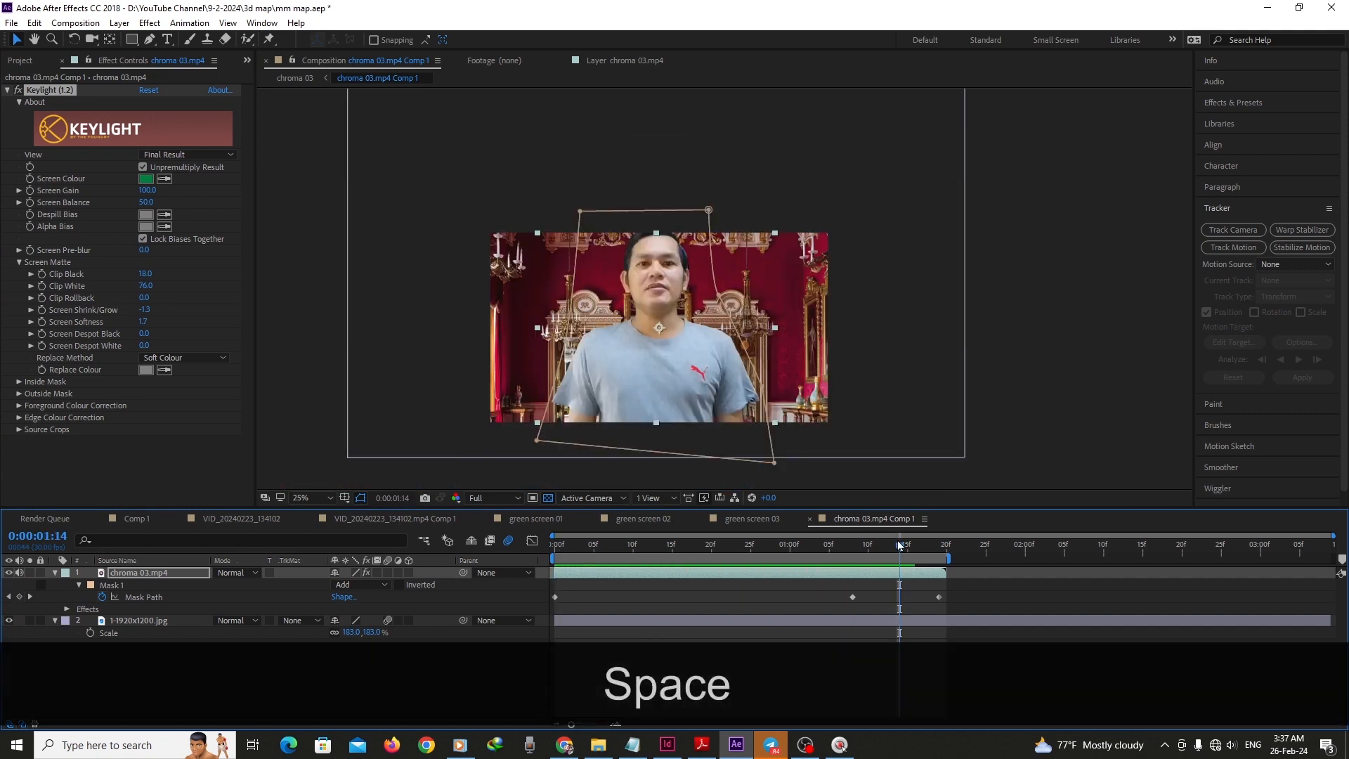
left_click_drag(894, 555, 485, 575)
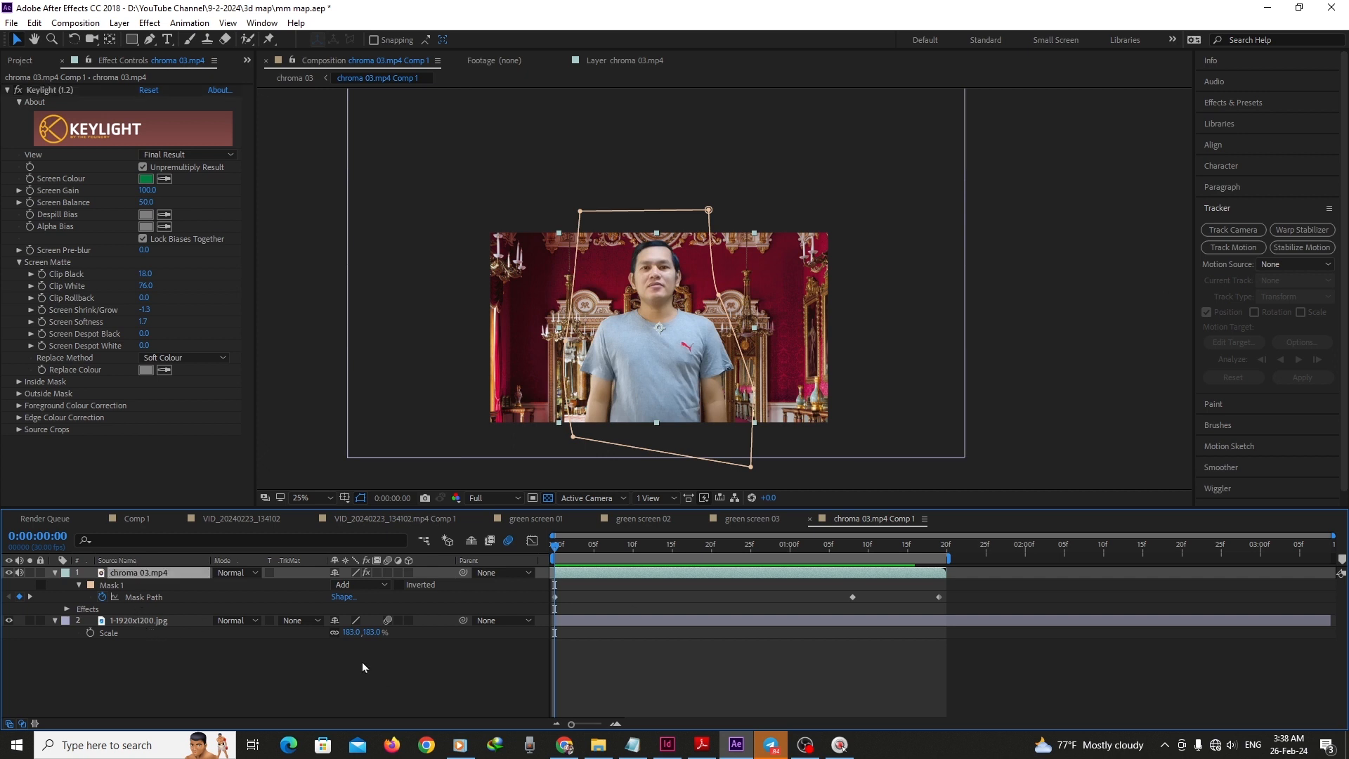
Add a new null object to the chroma 03.mp4 Comp 1 composition
right_click(321, 668)
mouse_move(421, 514)
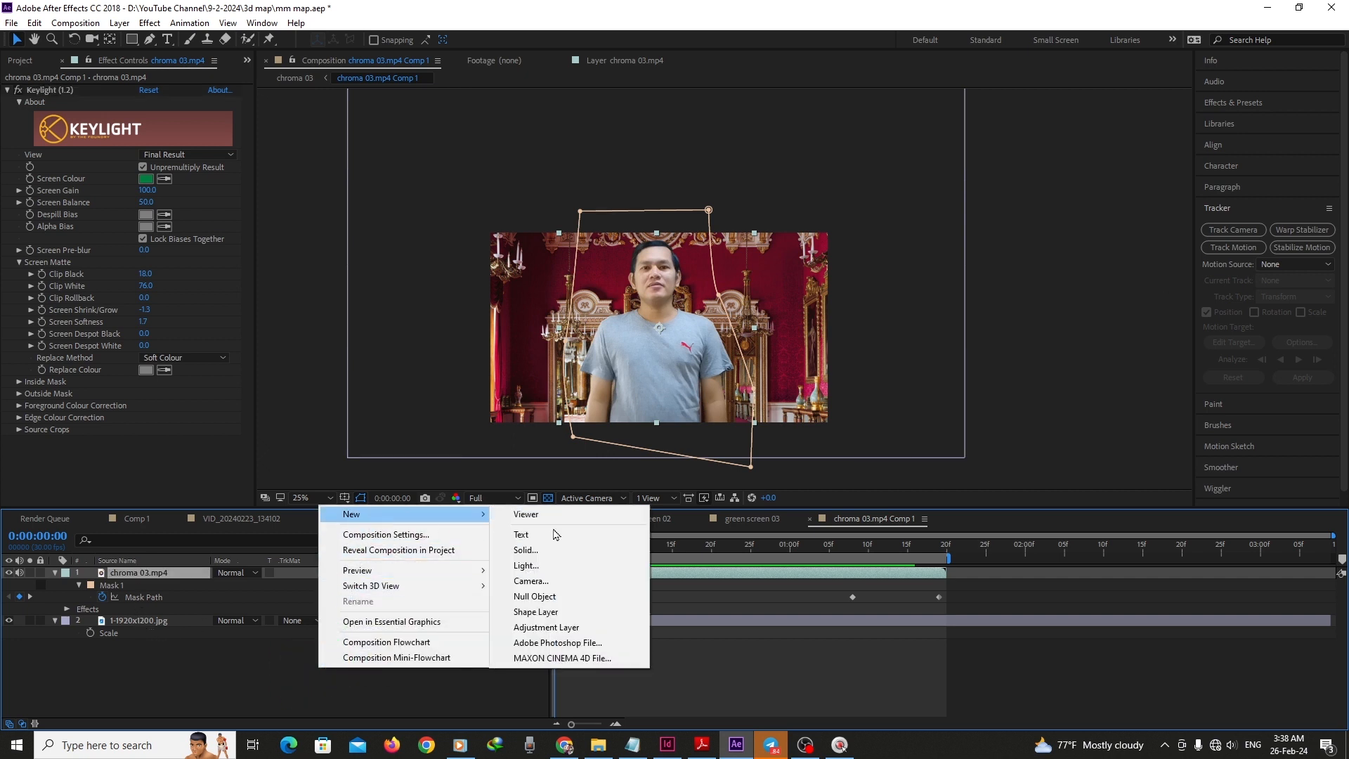
left_click(566, 603)
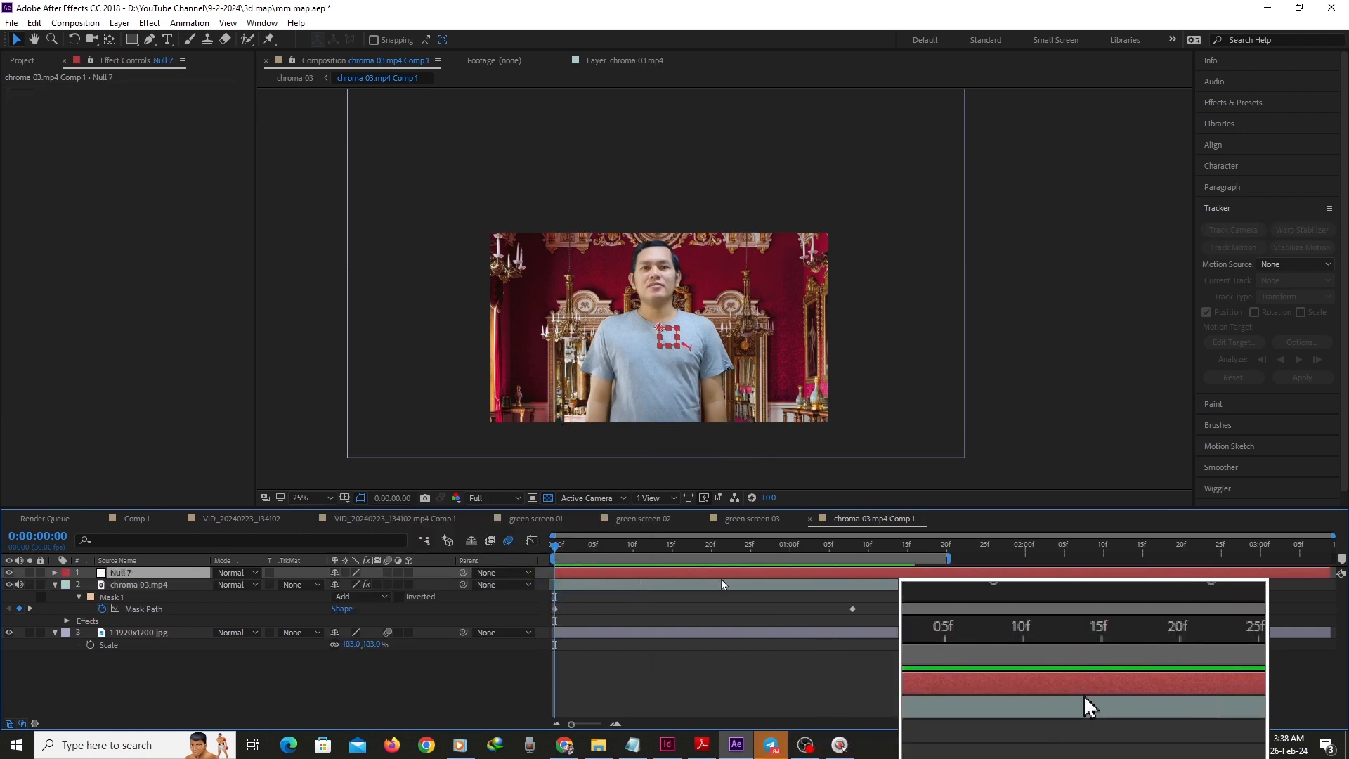
Start motion tracking on the chroma 03.mp4 layer with Scale tracking enabled in addition to Position
left_click(145, 585)
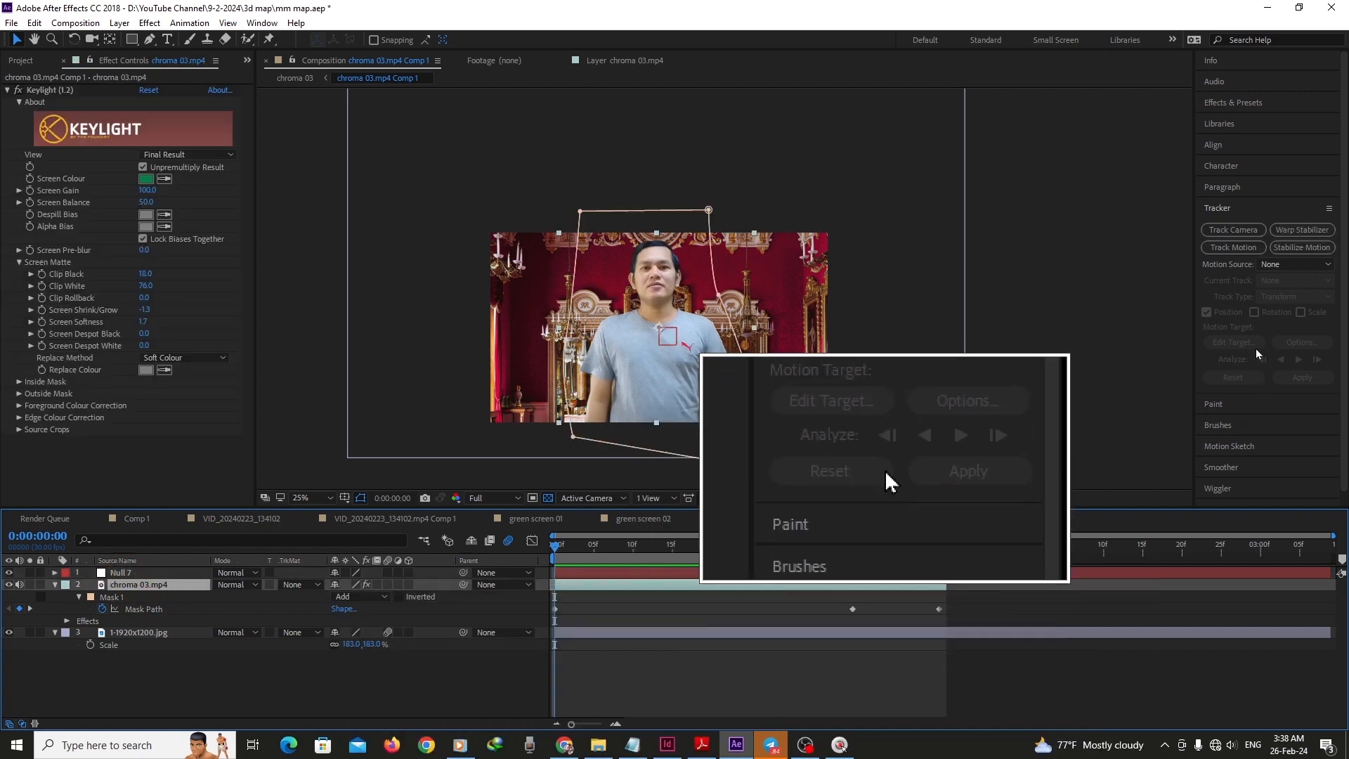
left_click(1234, 251)
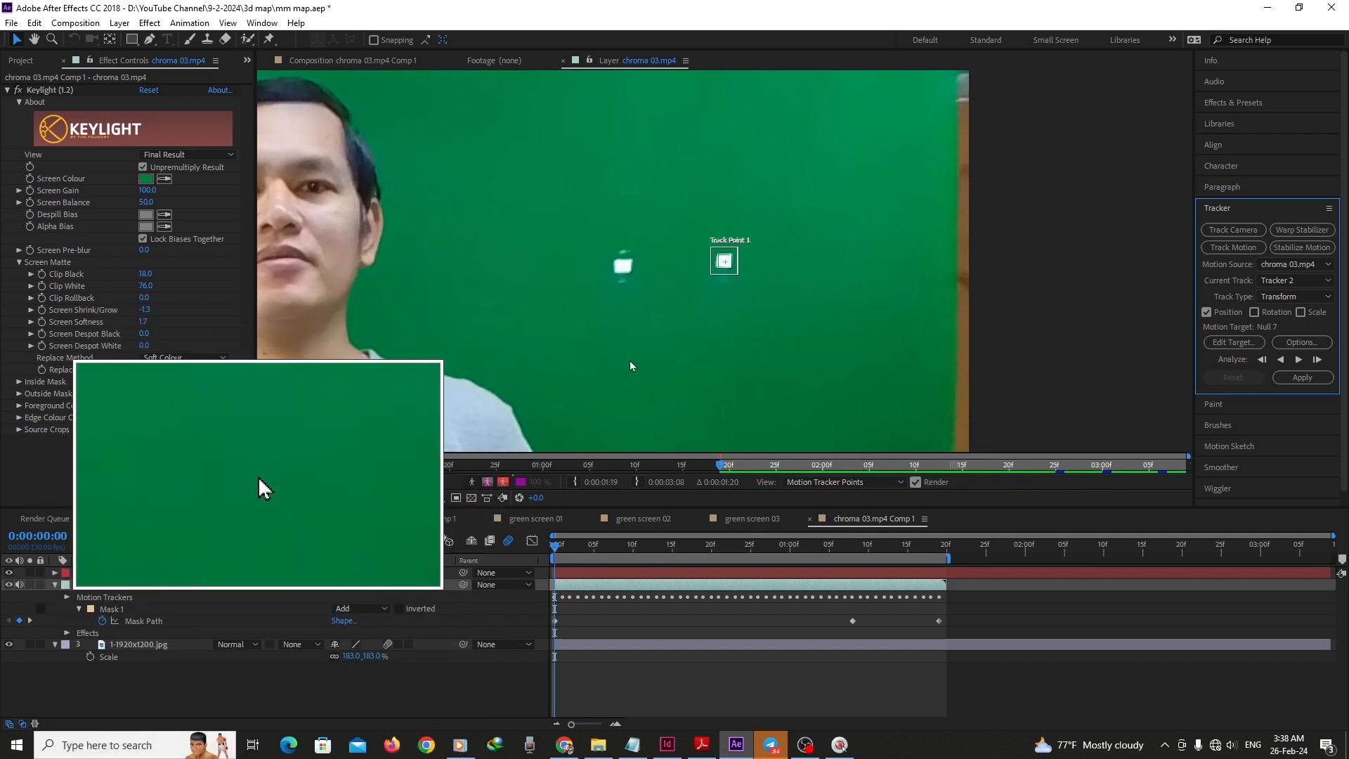
left_click(1301, 312)
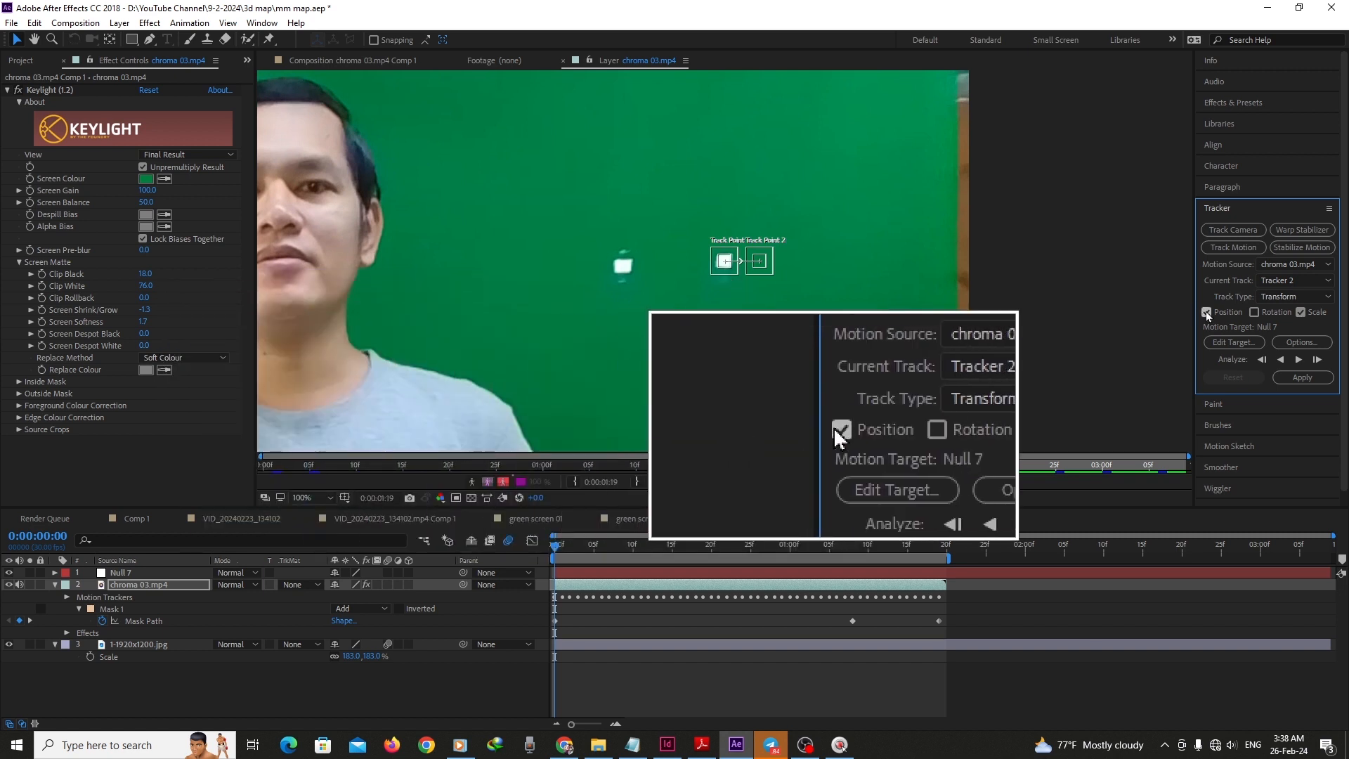
Place Track Point 1 and Track Point 2 on the two white wall markers and fit their feature and search regions around them
scroll(766, 279, "up", 2)
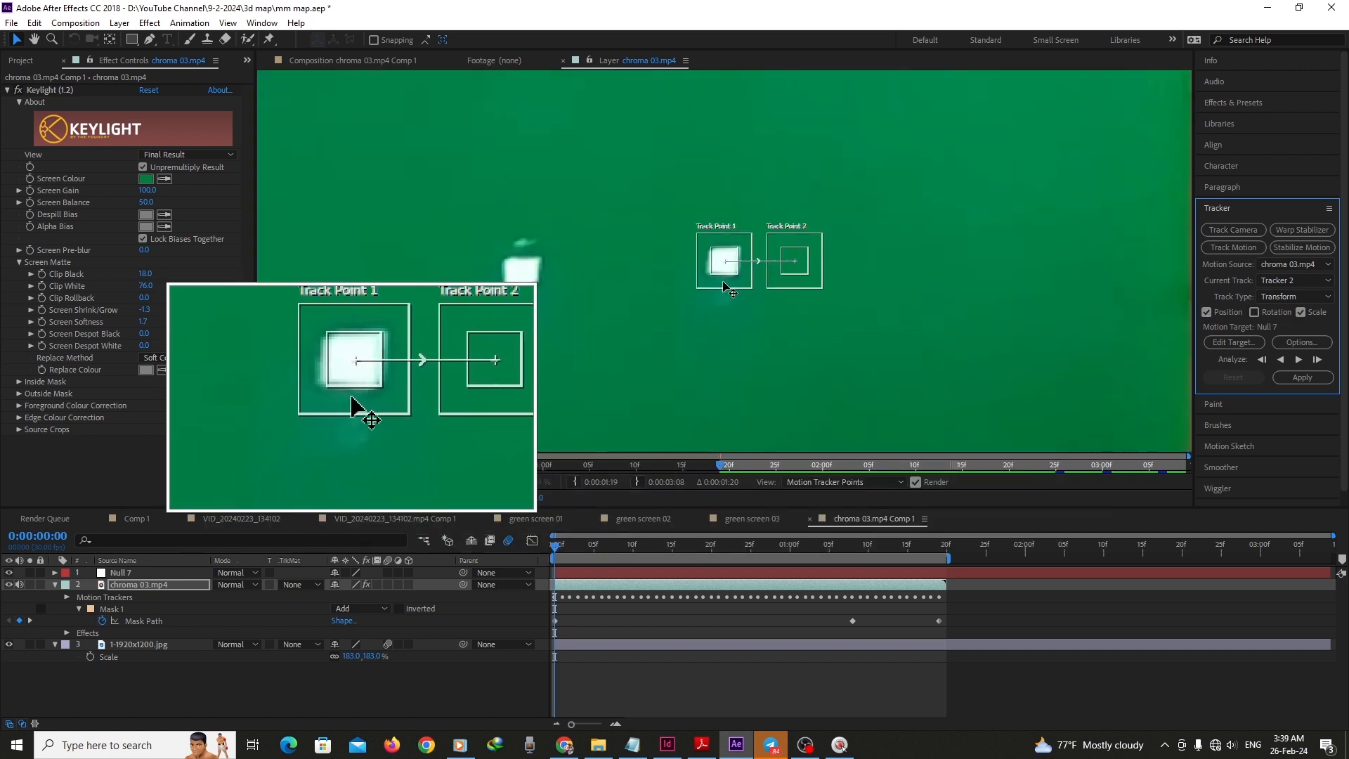
mouse_move(736, 284)
left_mouse_down()
mouse_move(531, 294)
mouse_move(538, 303)
left_mouse_up()
left_click_drag(805, 277, 764, 303)
left_click(568, 317)
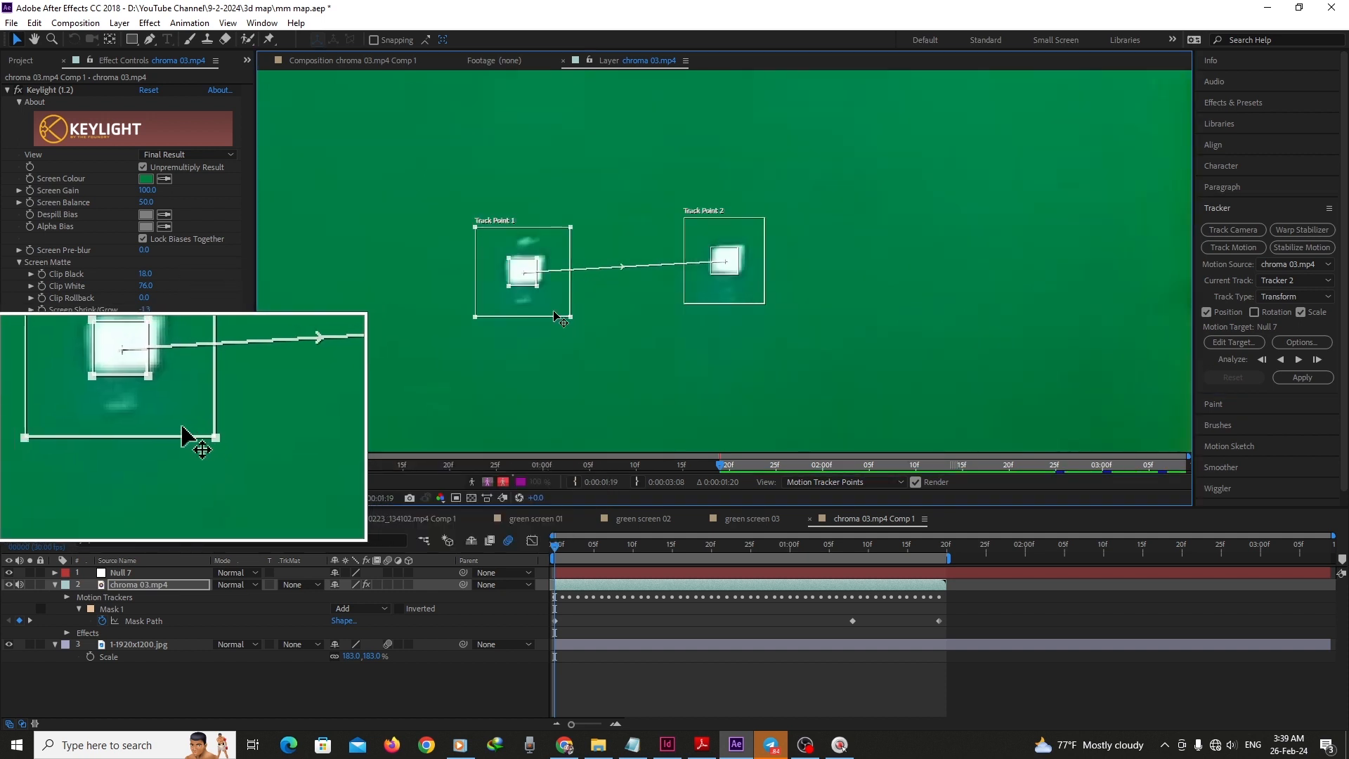
left_click_drag(554, 312, 534, 296)
scroll(532, 292, "up", 1)
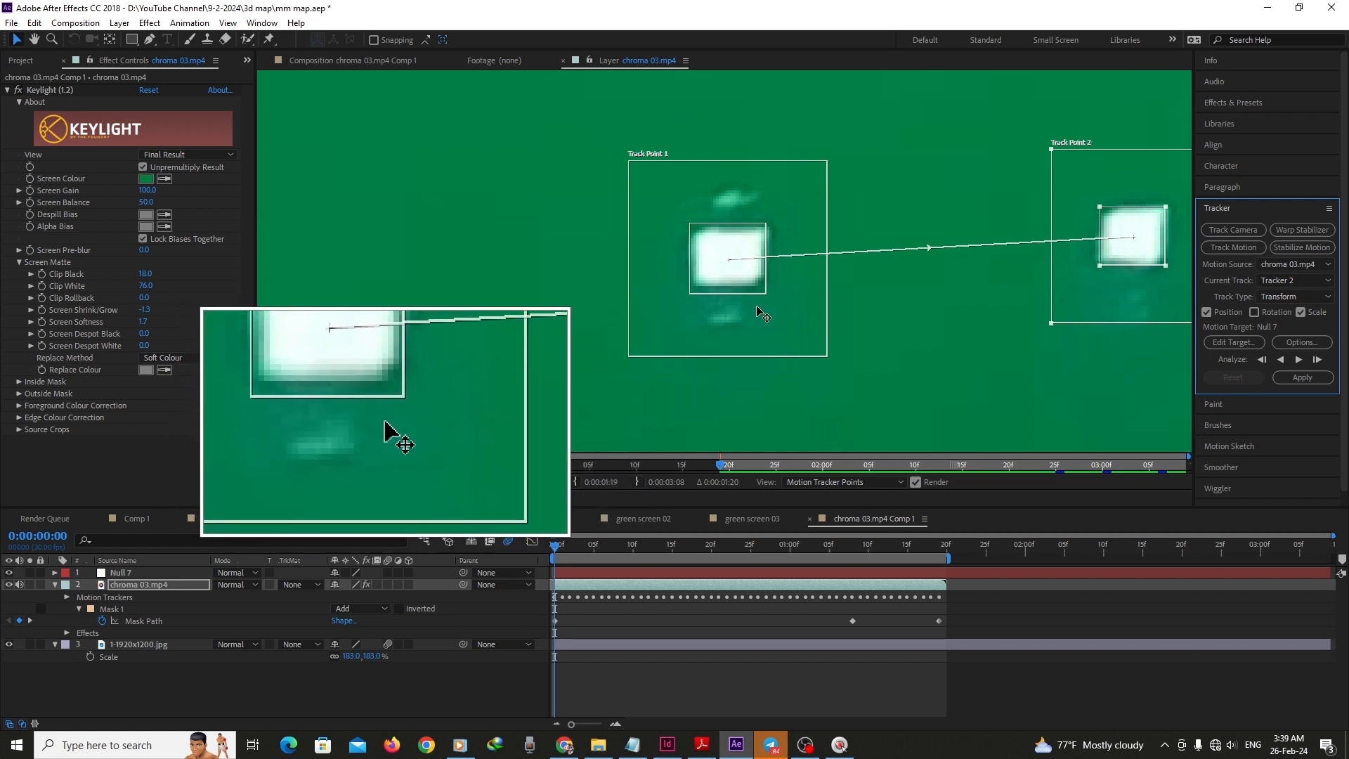
scroll(703, 299, "down", 4)
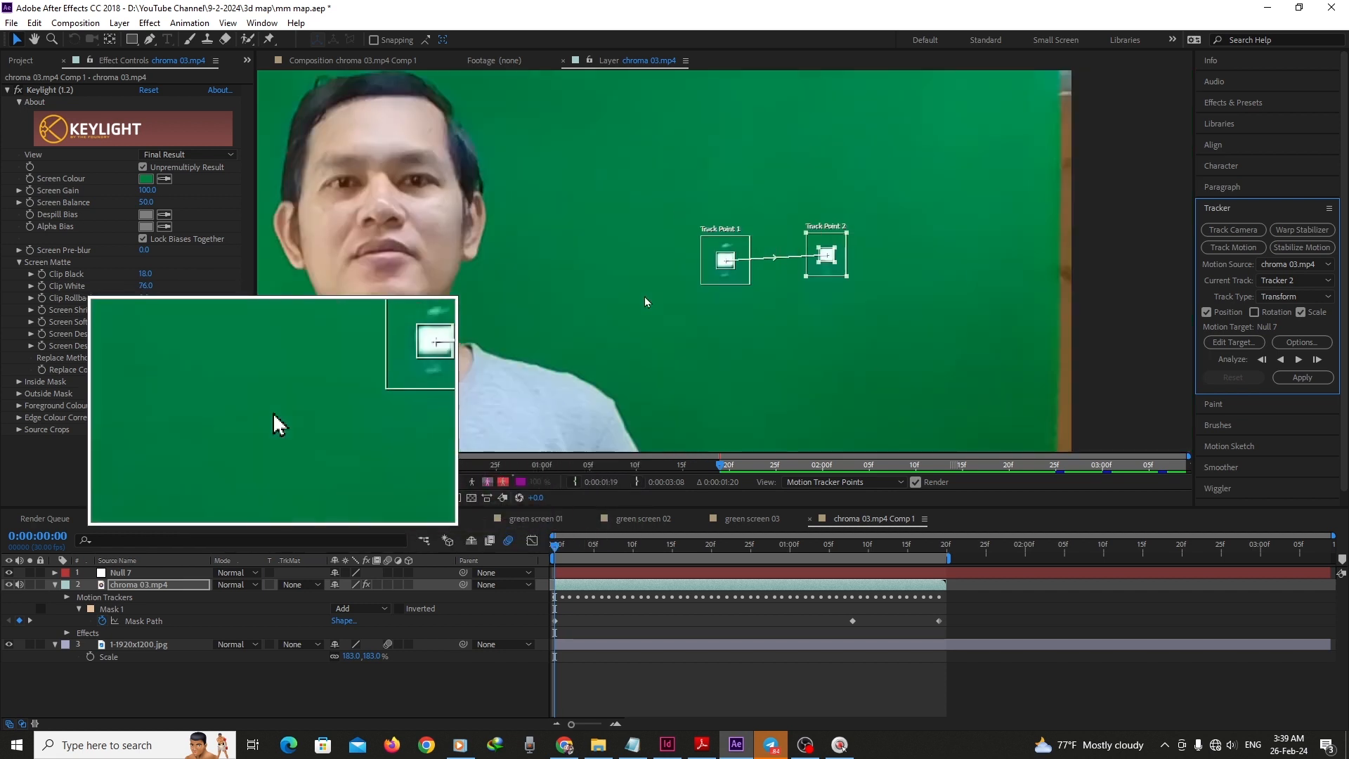
scroll(714, 293, "up", 4)
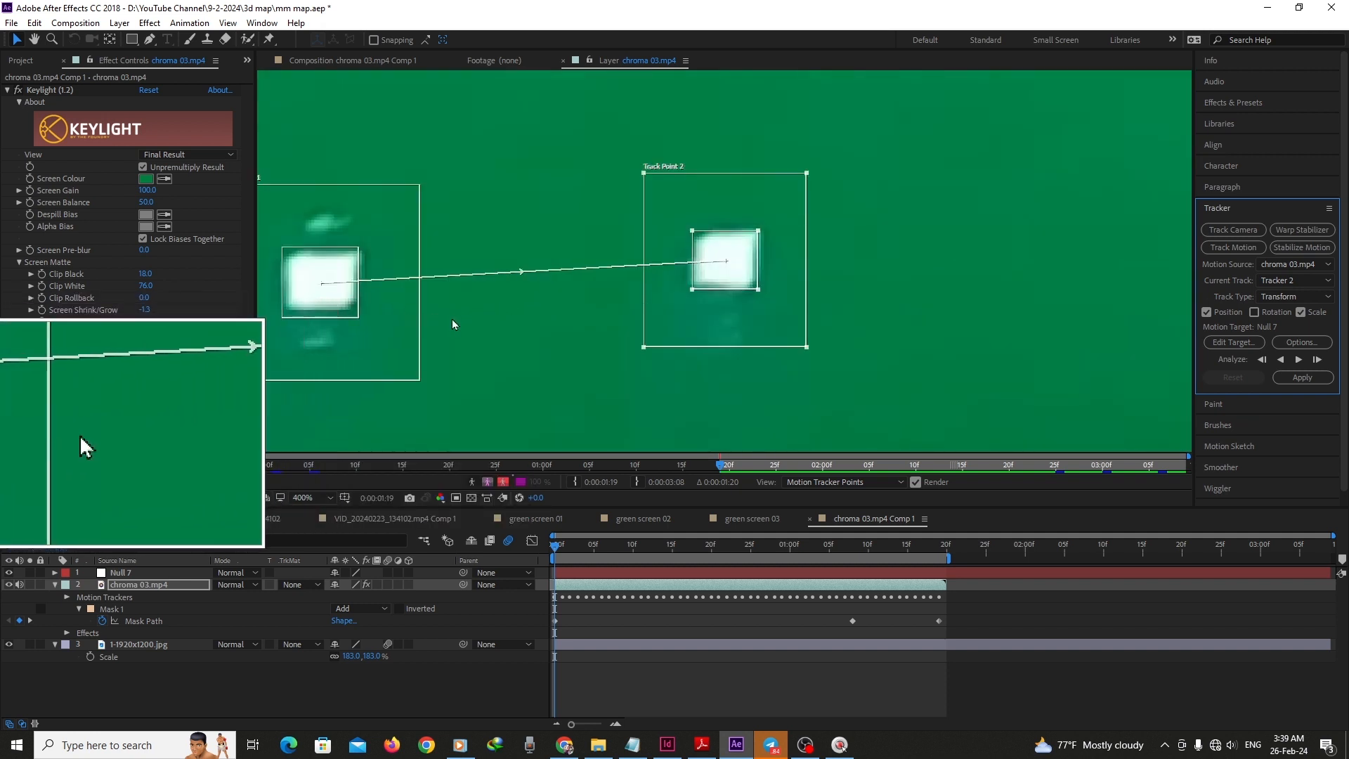
scroll(454, 322, "down", 4)
scroll(454, 319, "down", 2)
scroll(543, 295, "up", 5)
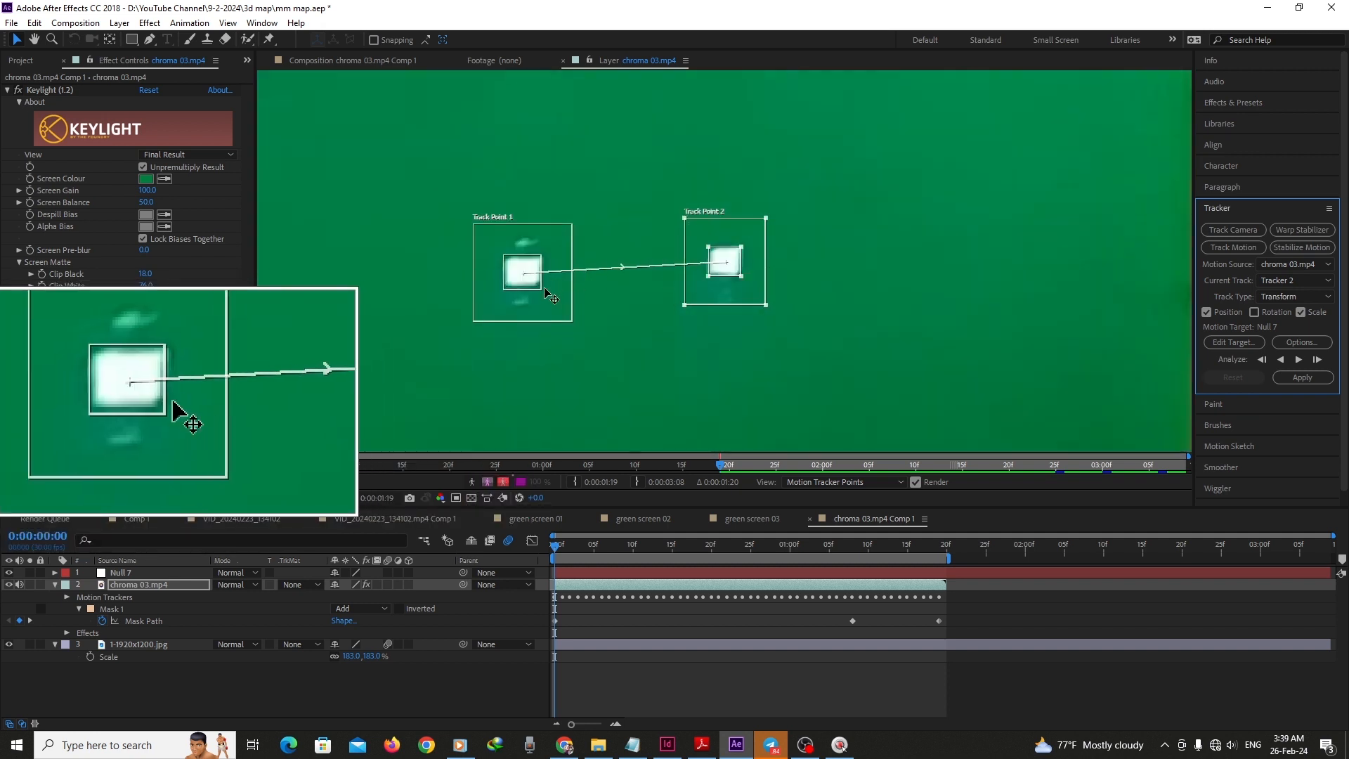
scroll(684, 299, "up", 2)
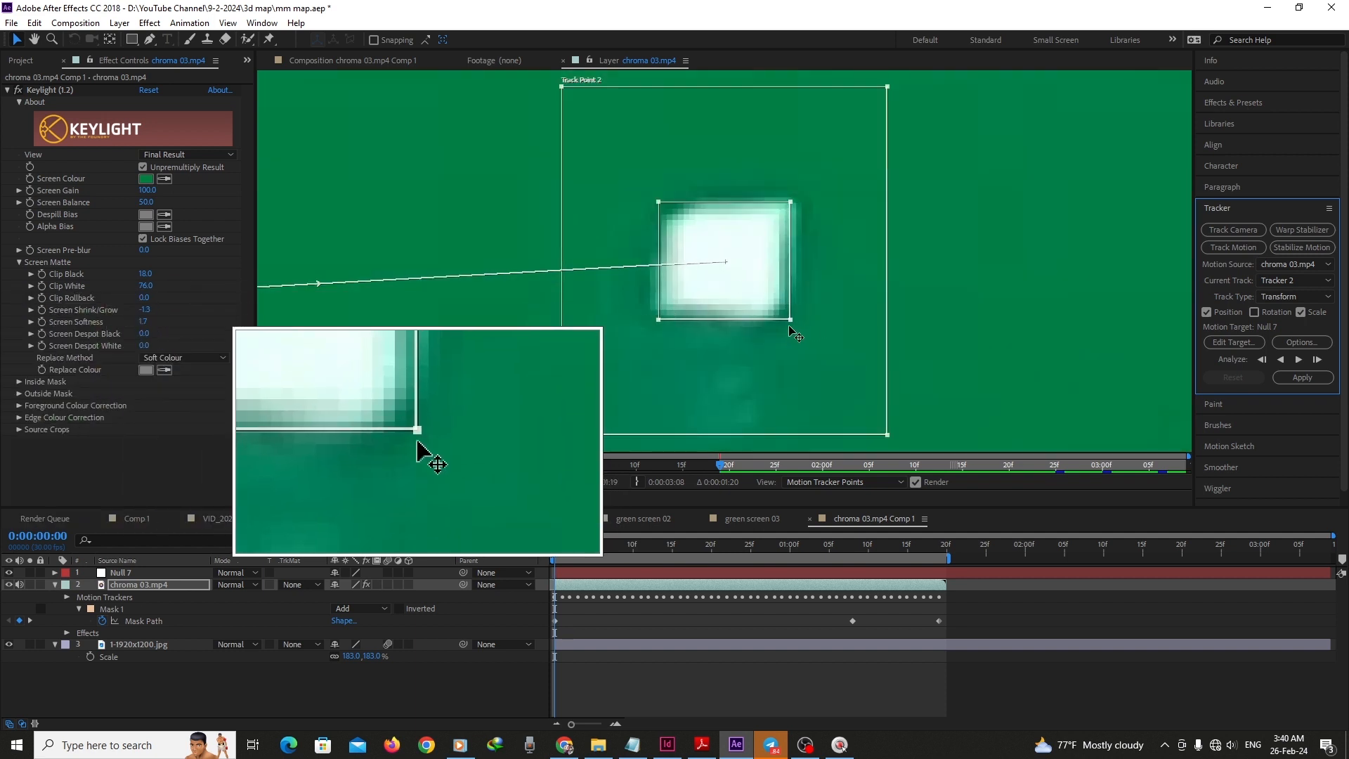
scroll(790, 335, "down", 2)
scroll(588, 333, "down", 1)
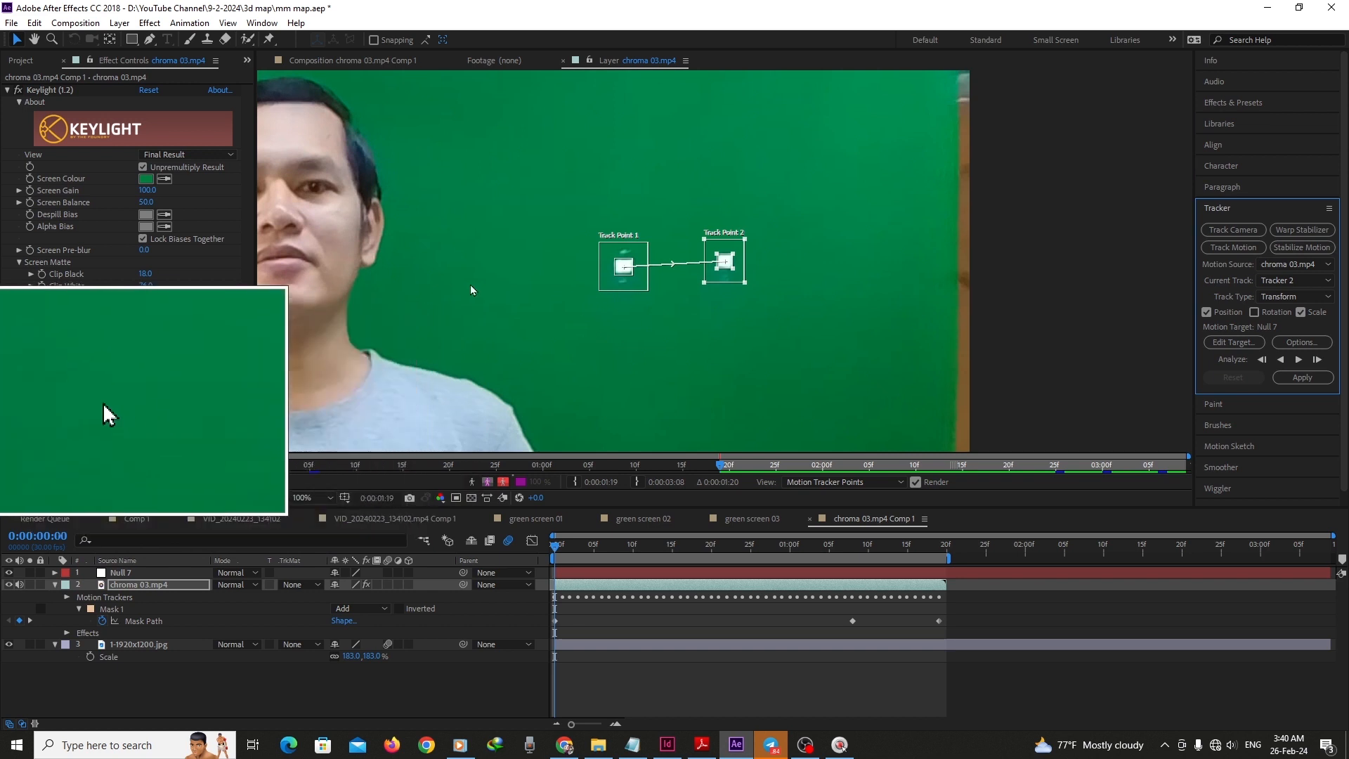
Analyze both track points forward to the clip's end and apply the X and Y motion to Null 7
left_click_drag(615, 336, 825, 318)
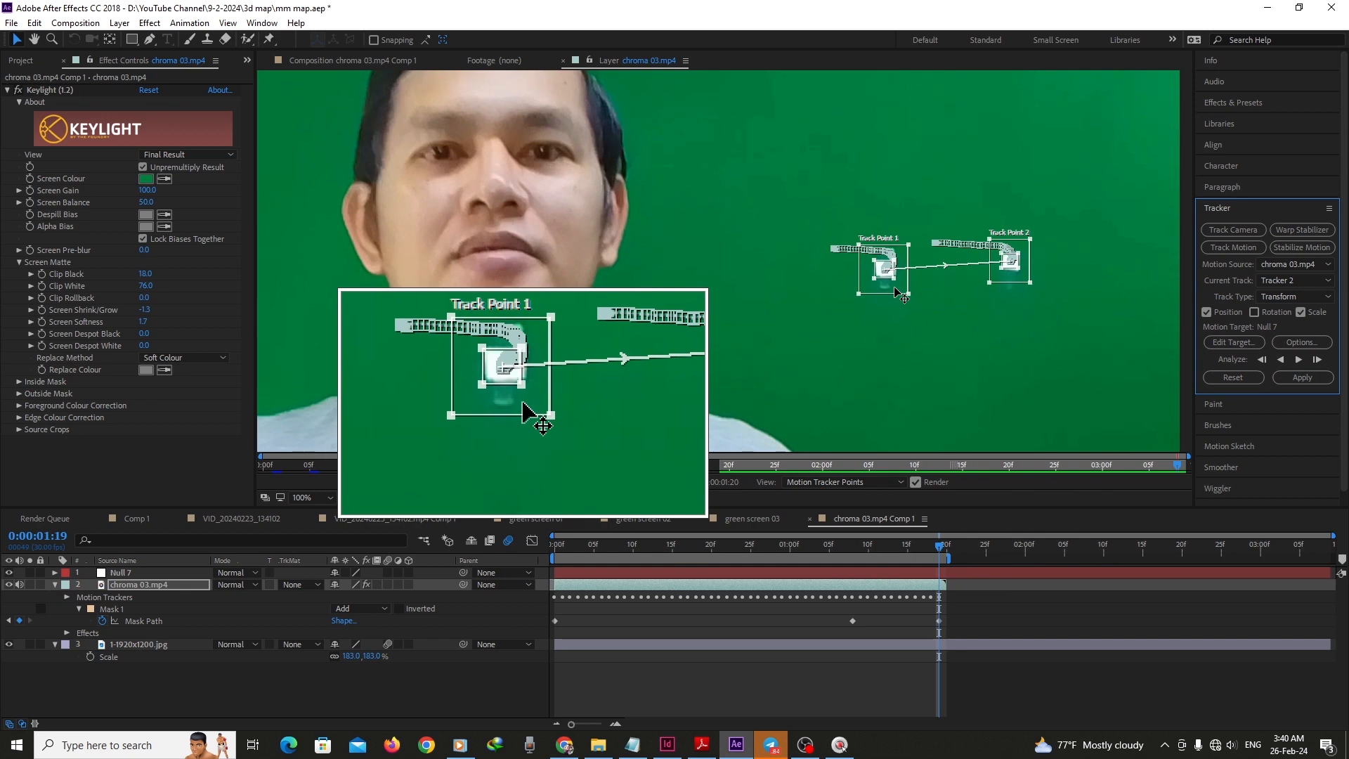
scroll(902, 293, "down", 3)
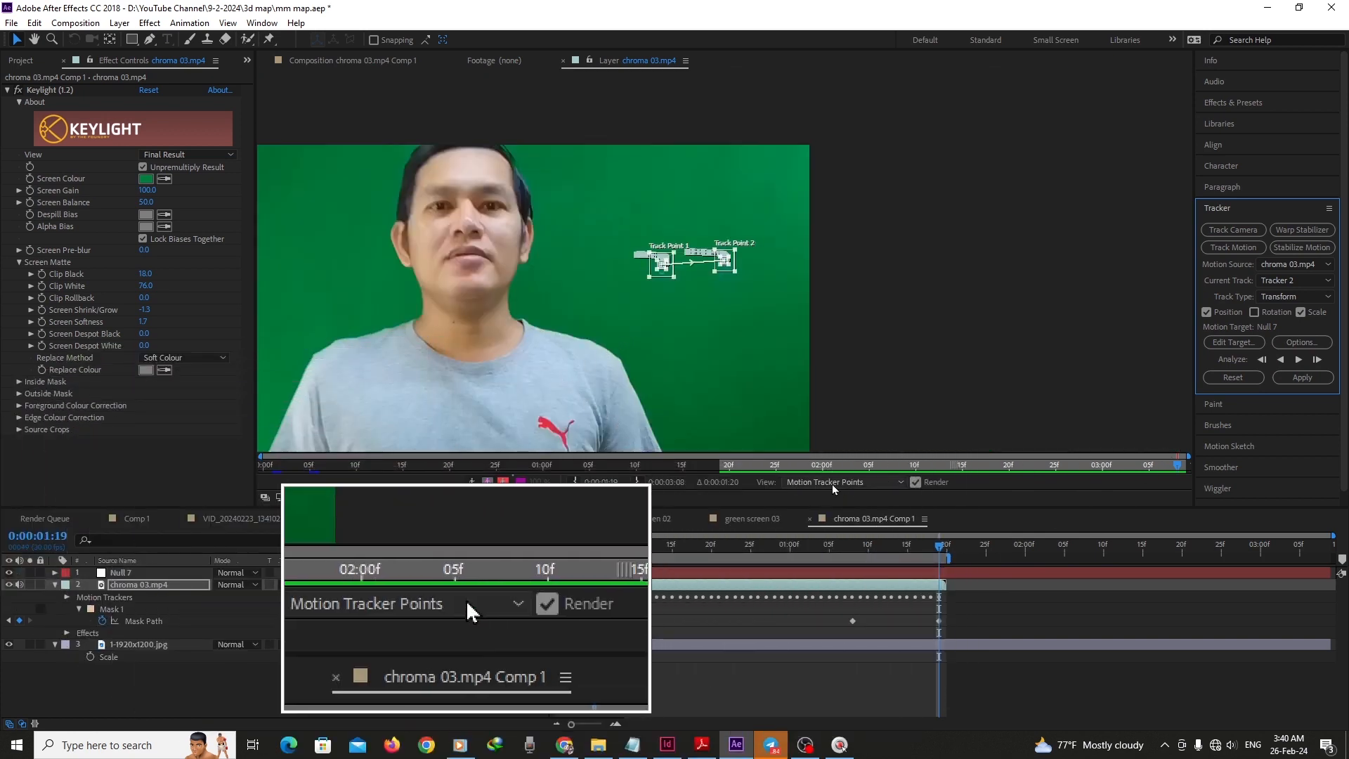
left_click(1245, 343)
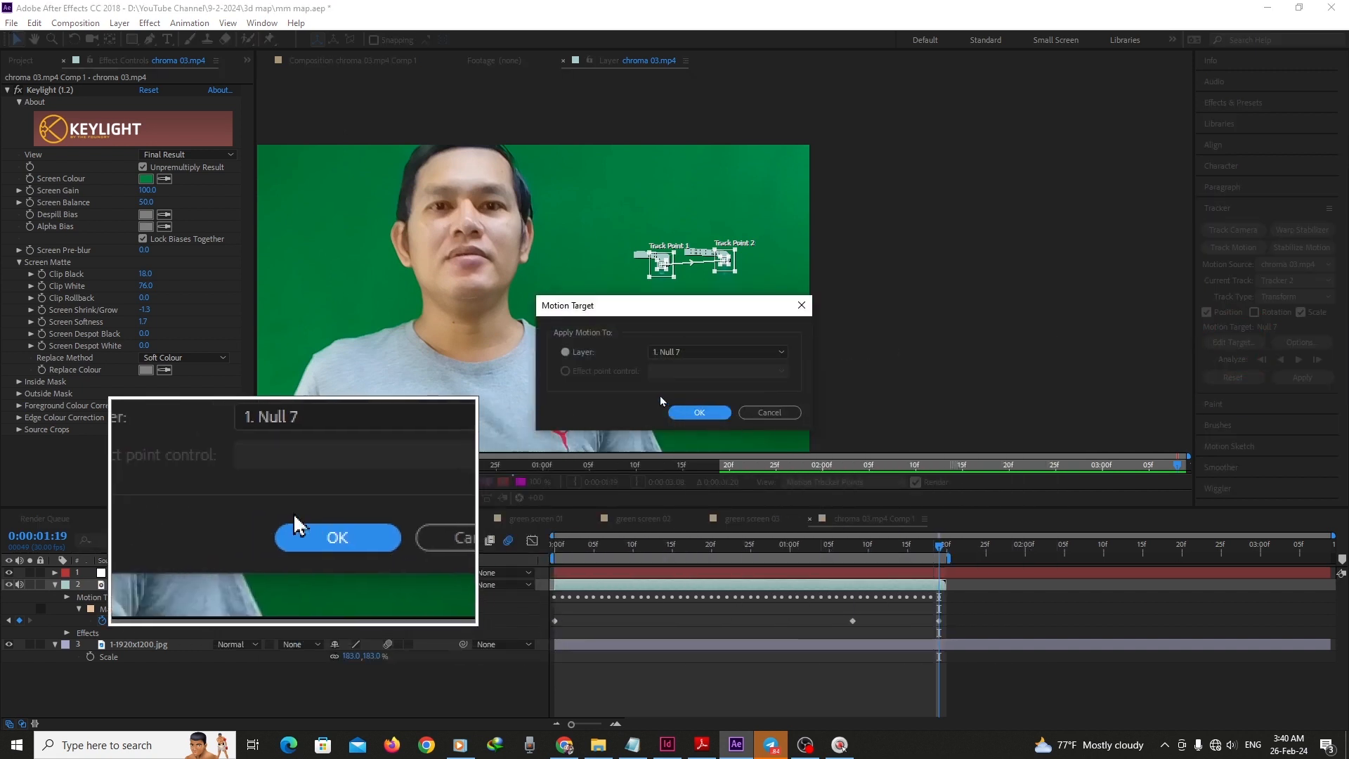
left_click(714, 357)
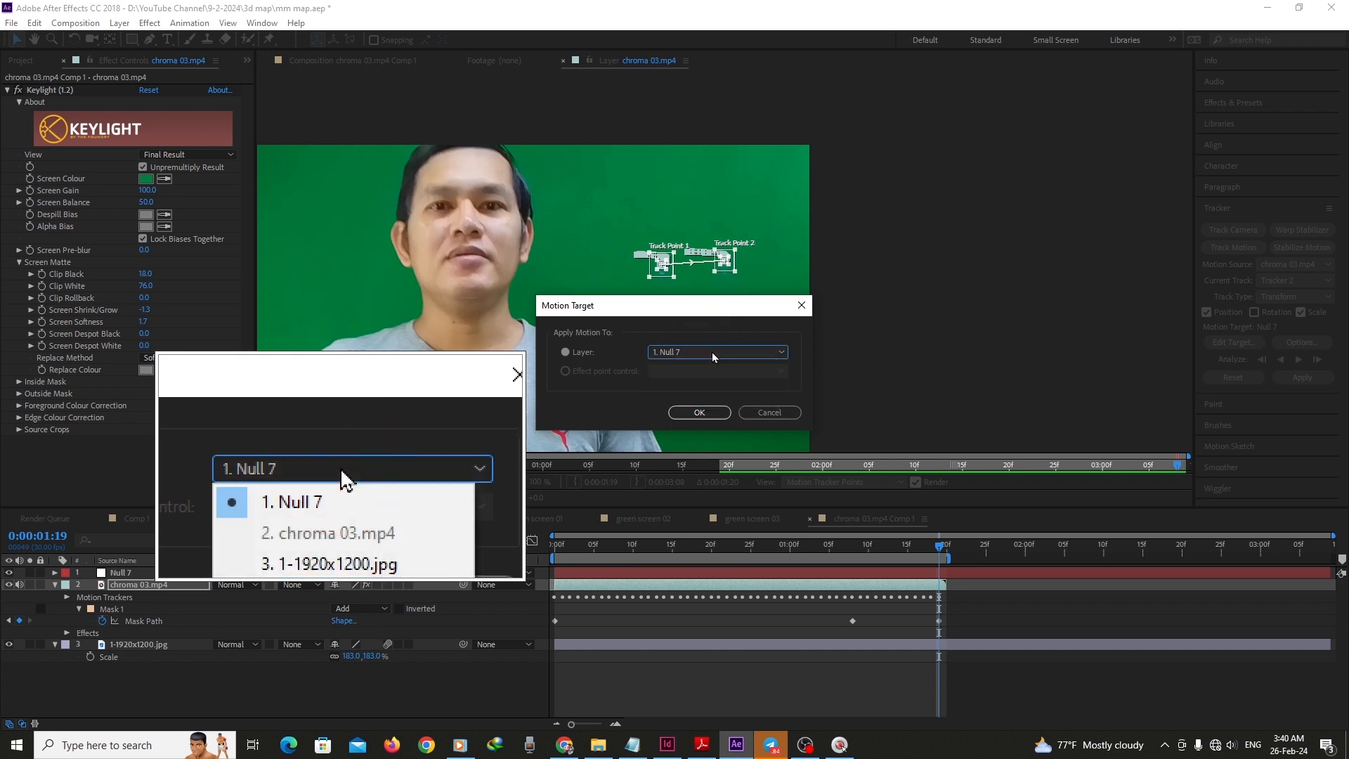
left_click(710, 367)
left_click(703, 413)
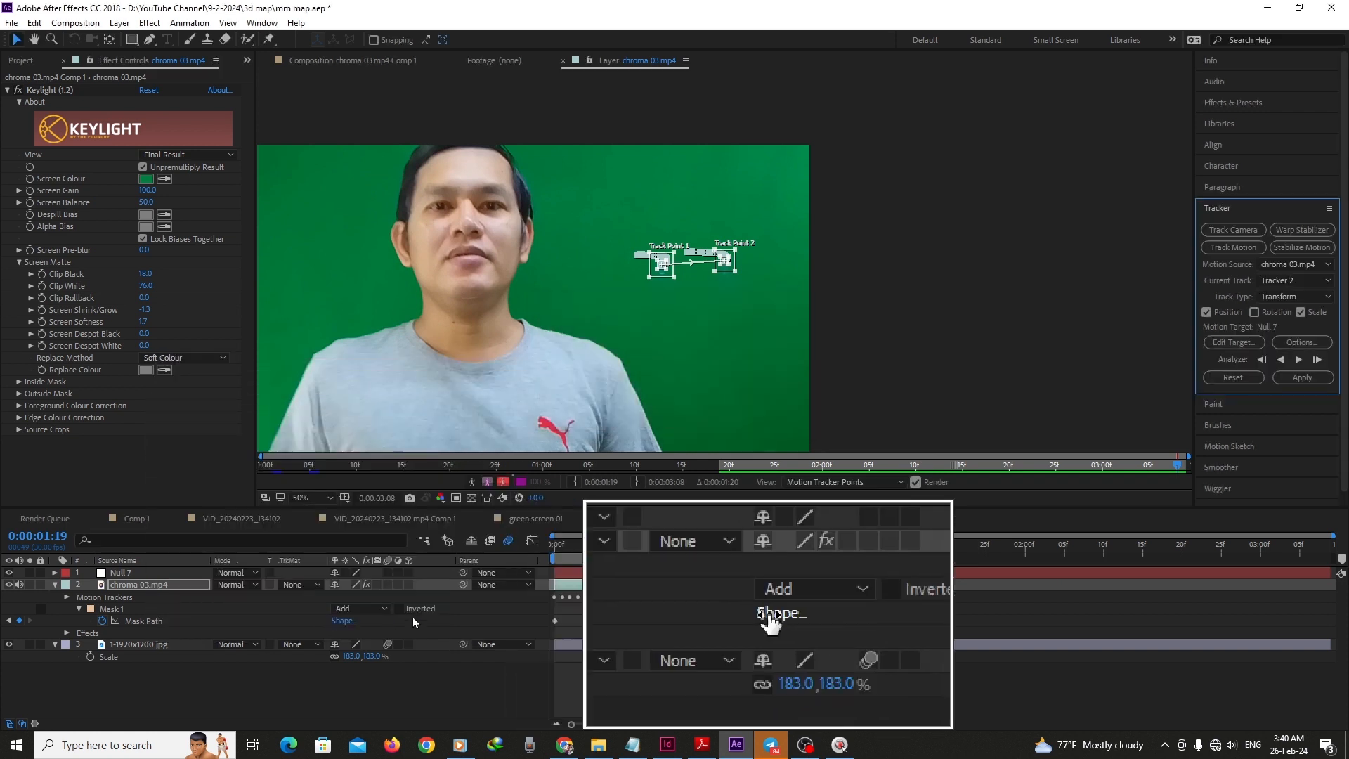
left_click(1302, 378)
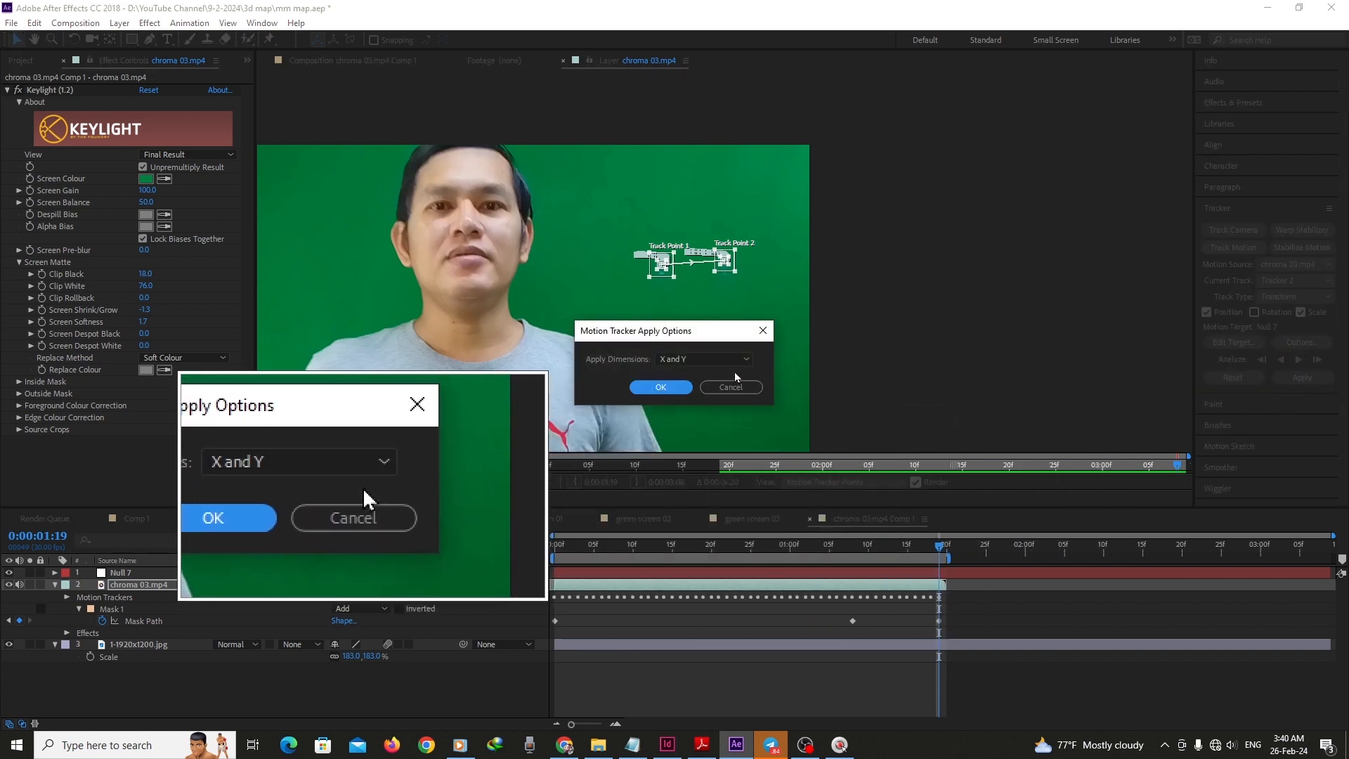
left_click(660, 387)
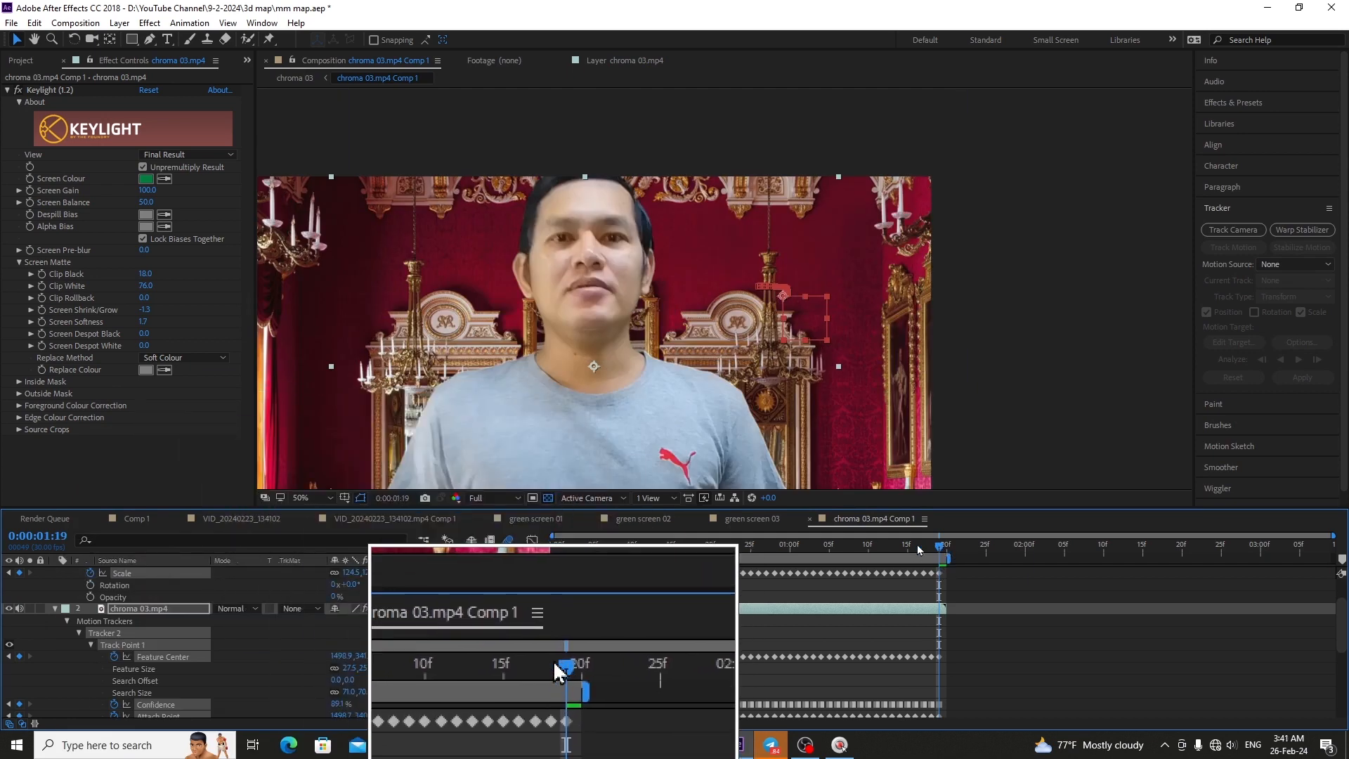
Return to the first frame and parent the 1-1920x1200.jpg background layer to Null 7
left_click_drag(916, 545, 562, 547)
scroll(806, 355, "up", 1)
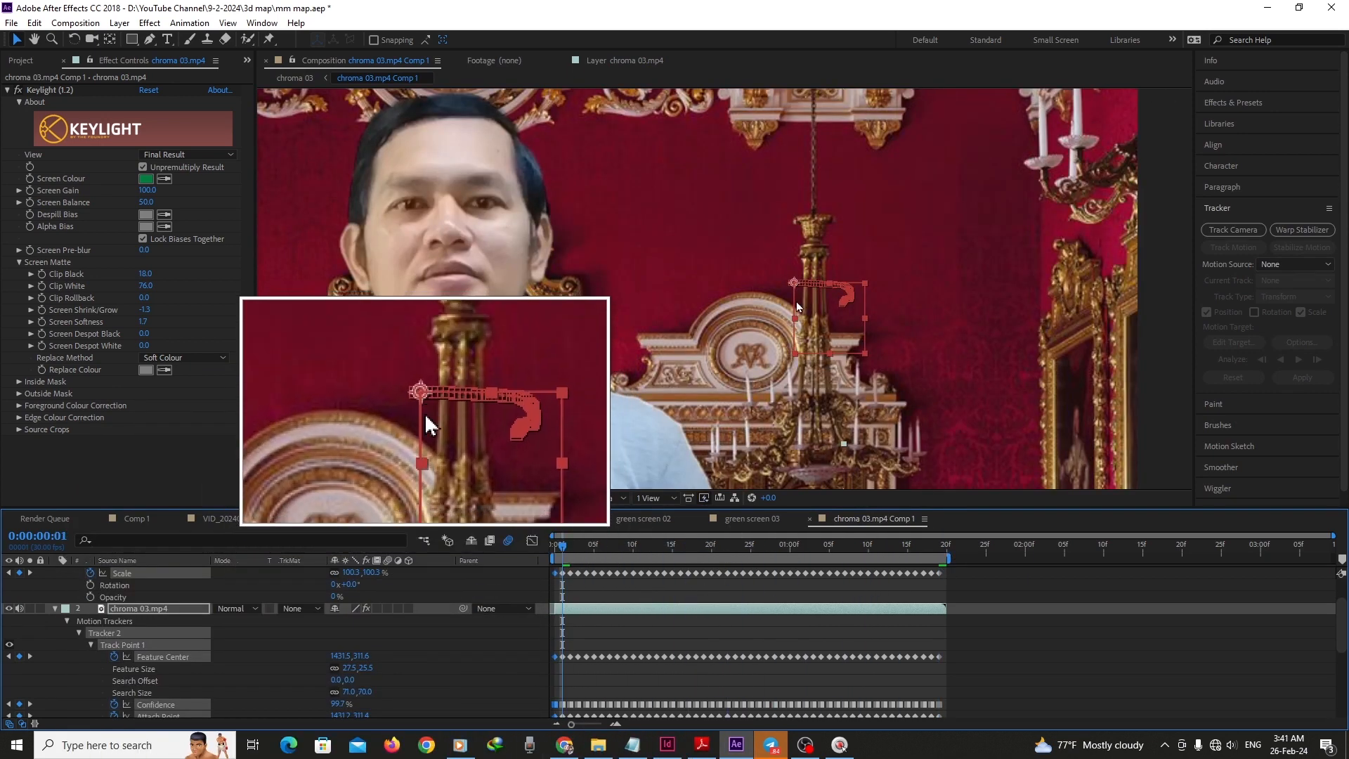
mouse_move(562, 547)
left_mouse_down()
mouse_move(917, 566)
mouse_move(555, 560)
left_mouse_up()
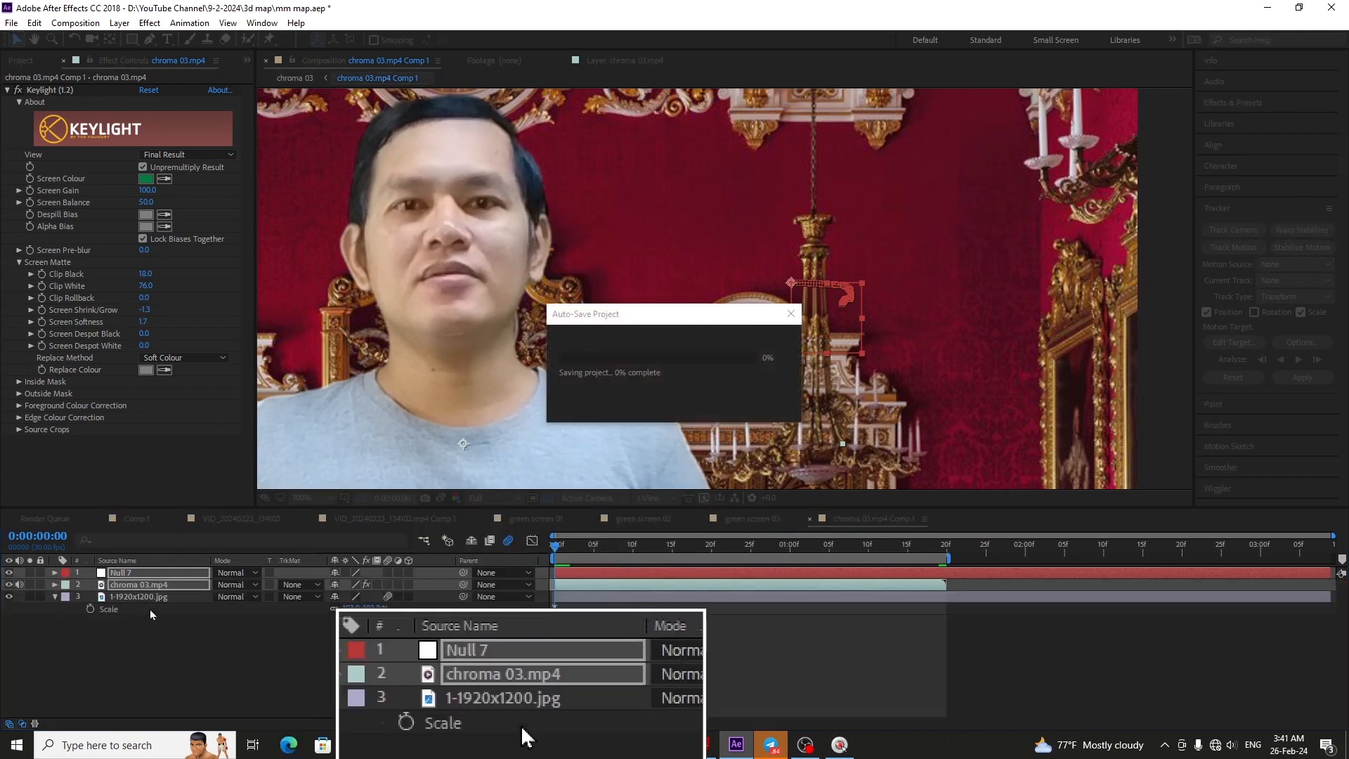
left_click(150, 598)
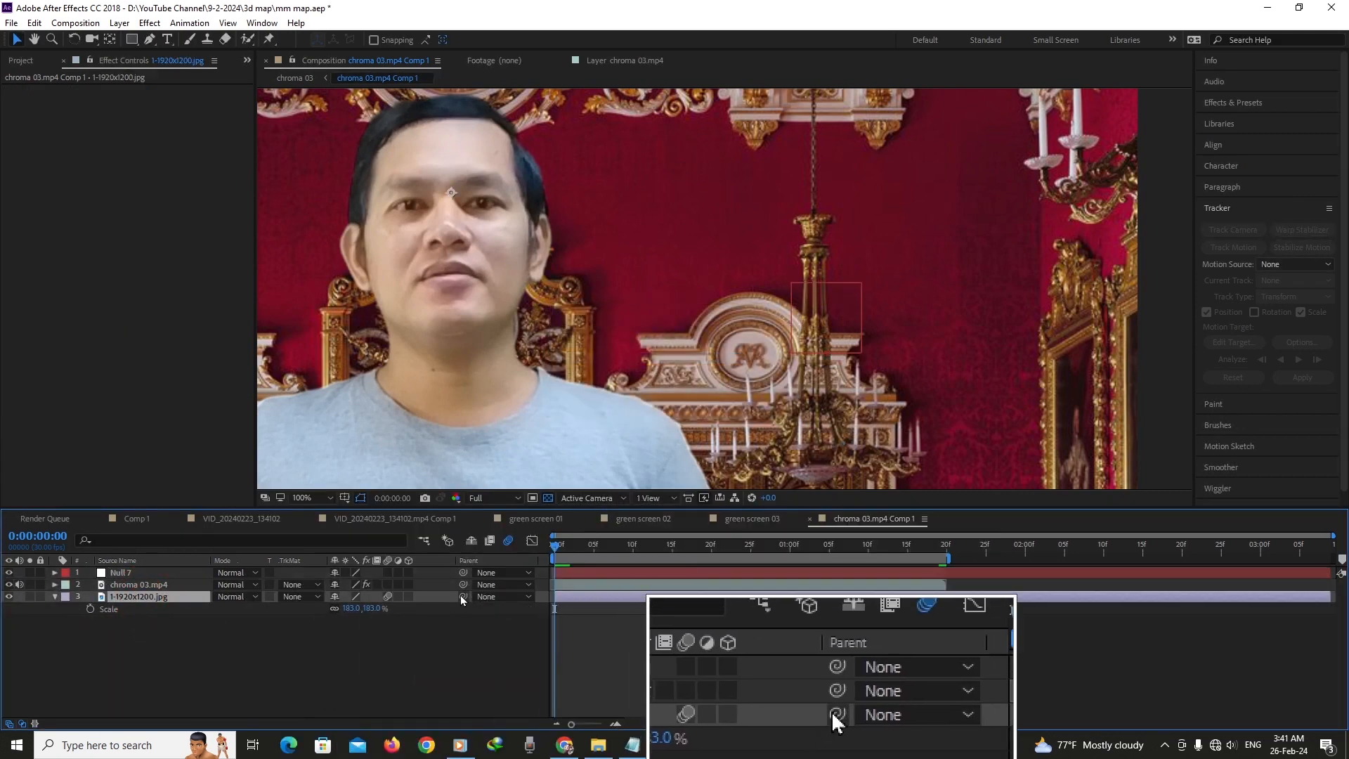
mouse_move(461, 596)
left_mouse_down()
mouse_move(175, 567)
mouse_move(382, 606)
mouse_move(465, 595)
left_mouse_up()
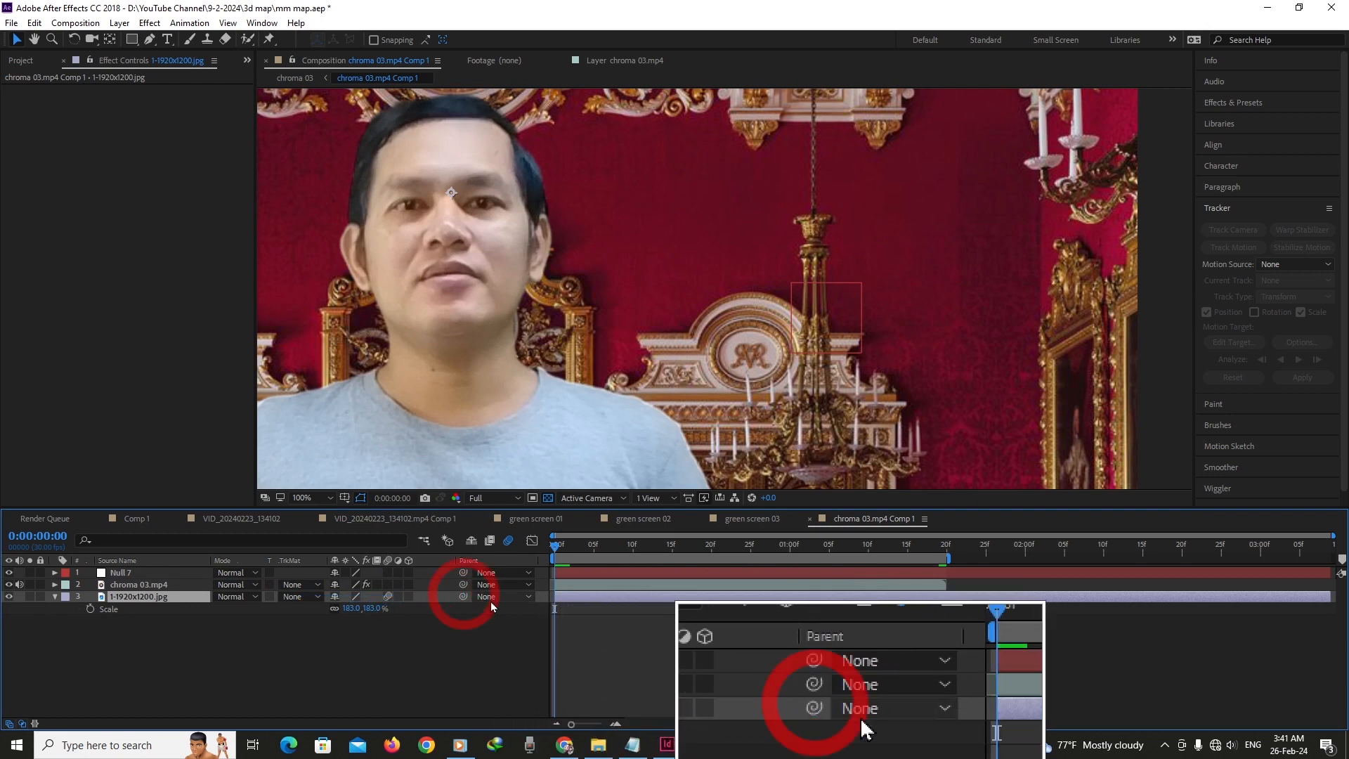
left_click(495, 596)
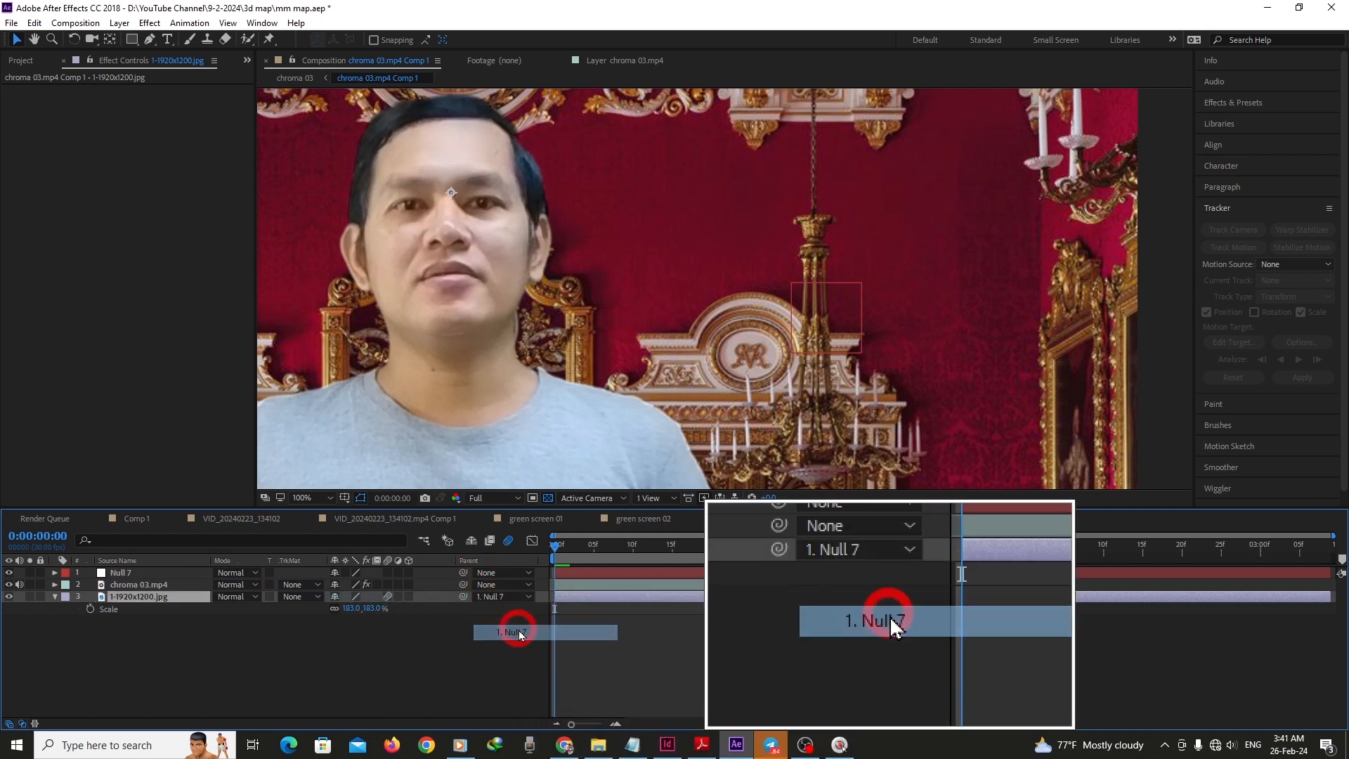
left_click(519, 632)
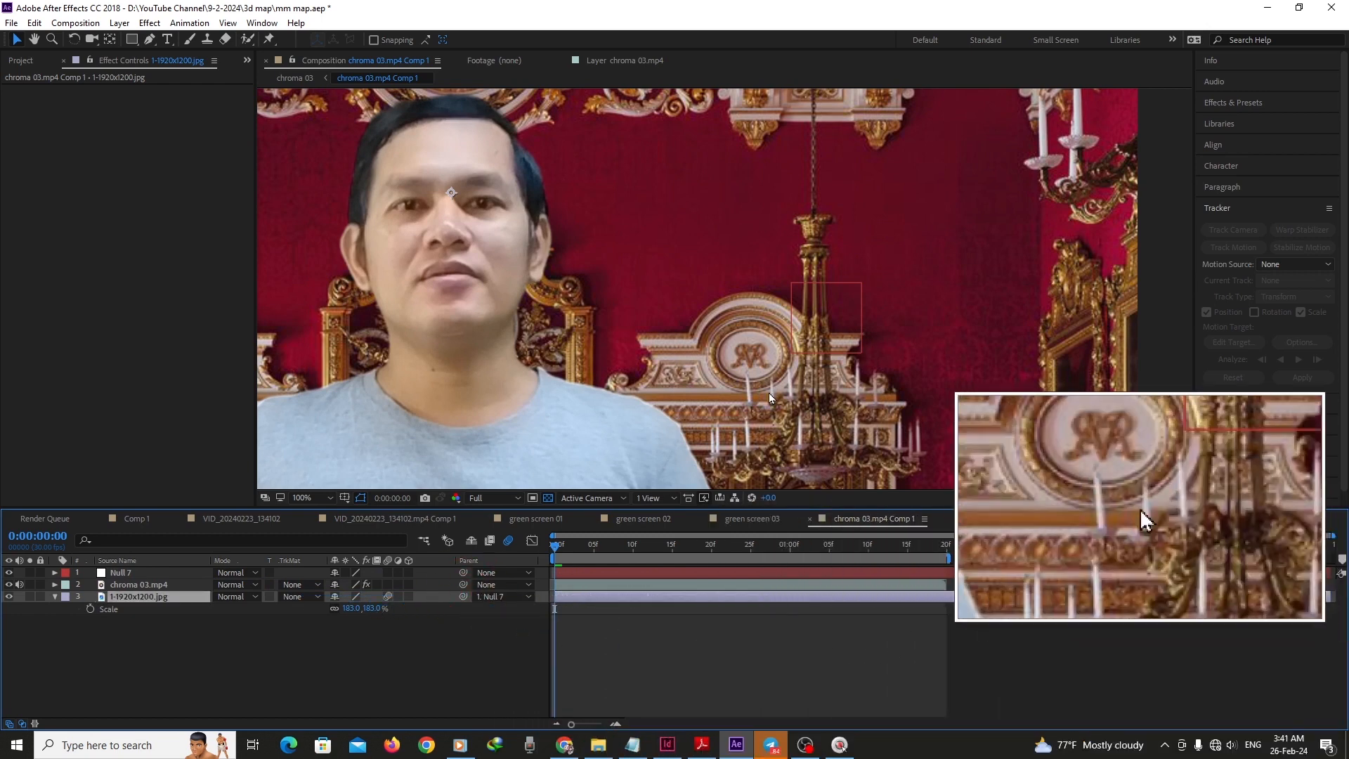
Play back the composition to check how the background follows the tracked camera motion behind the keyed subject
scroll(772, 389, "down", 1)
key("space")
left_click_drag(731, 357, 874, 283)
key("space")
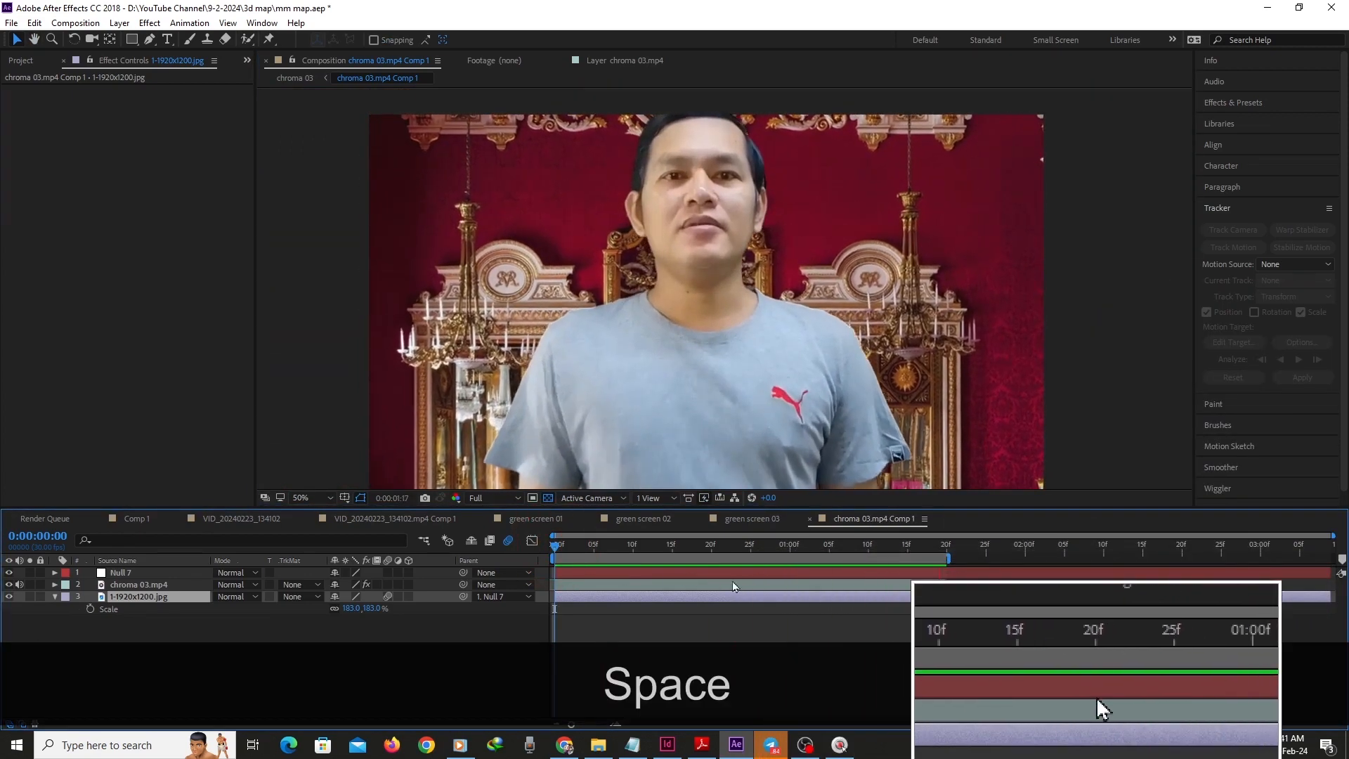
key("space")
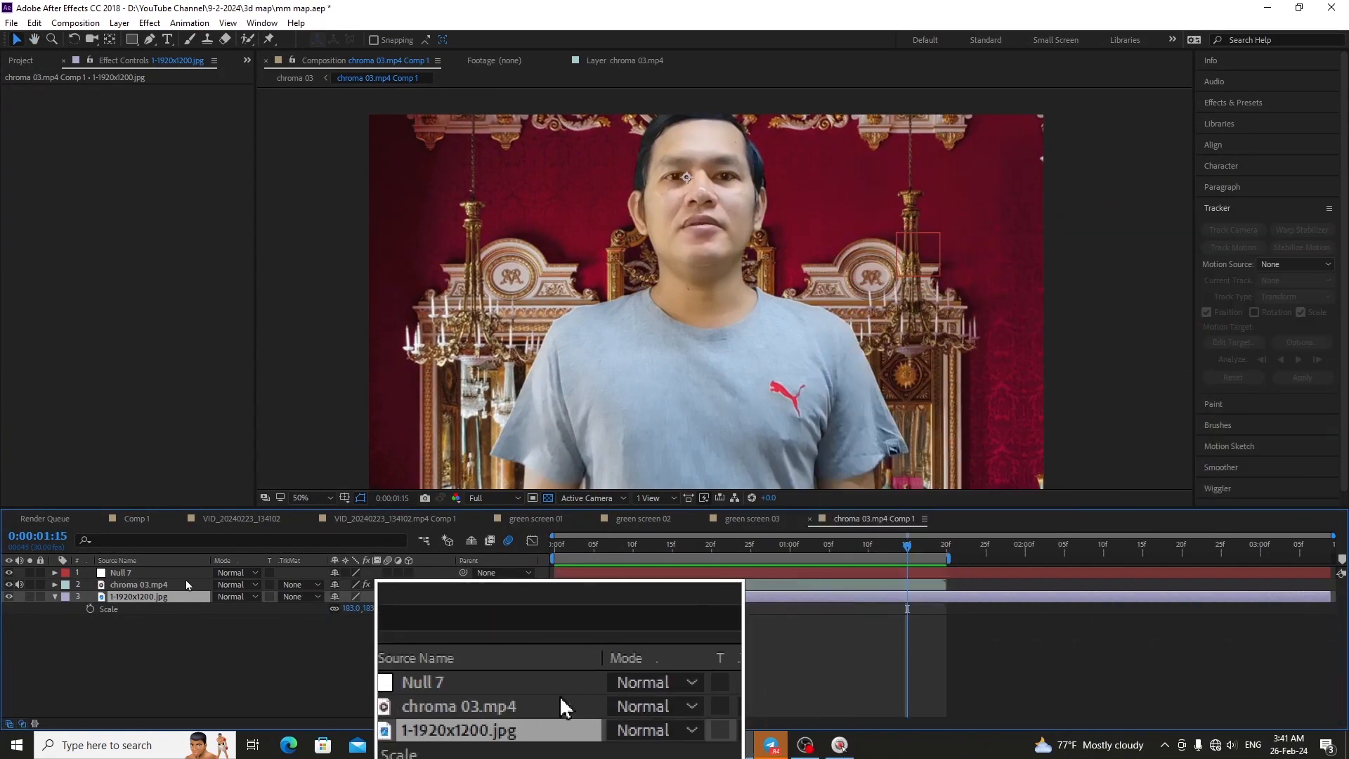
Apply the Levels effect to the chroma 03.mp4 layer and view the composition's red channel
left_click(139, 584)
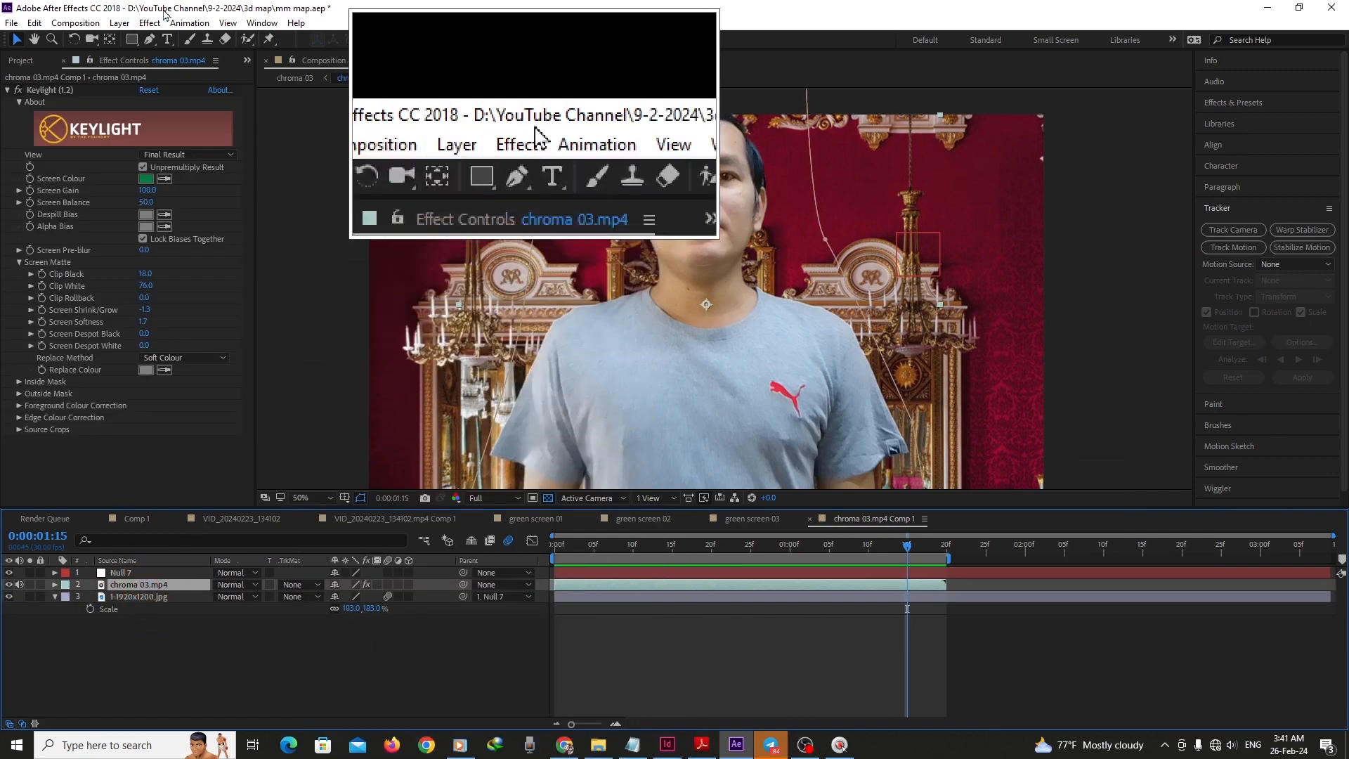
left_click(151, 26)
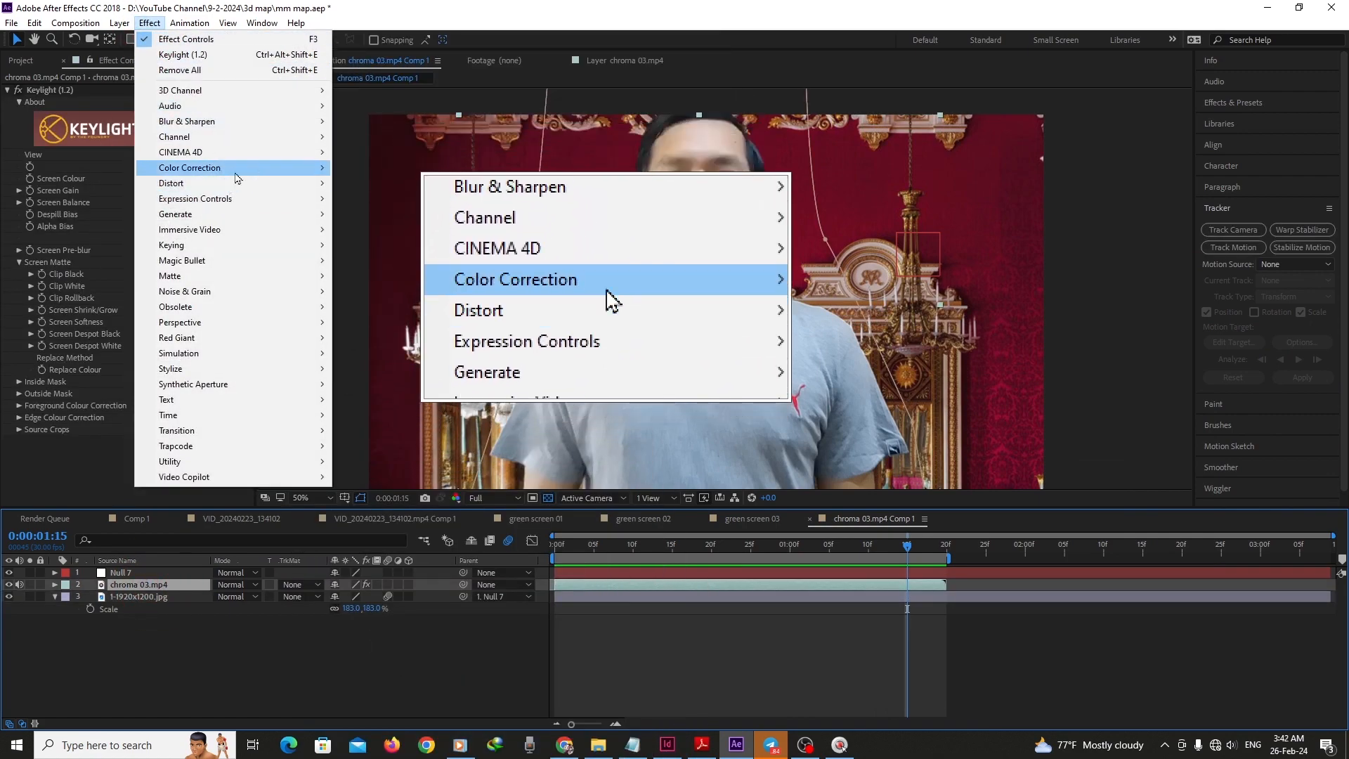
mouse_move(237, 179)
left_click(422, 523)
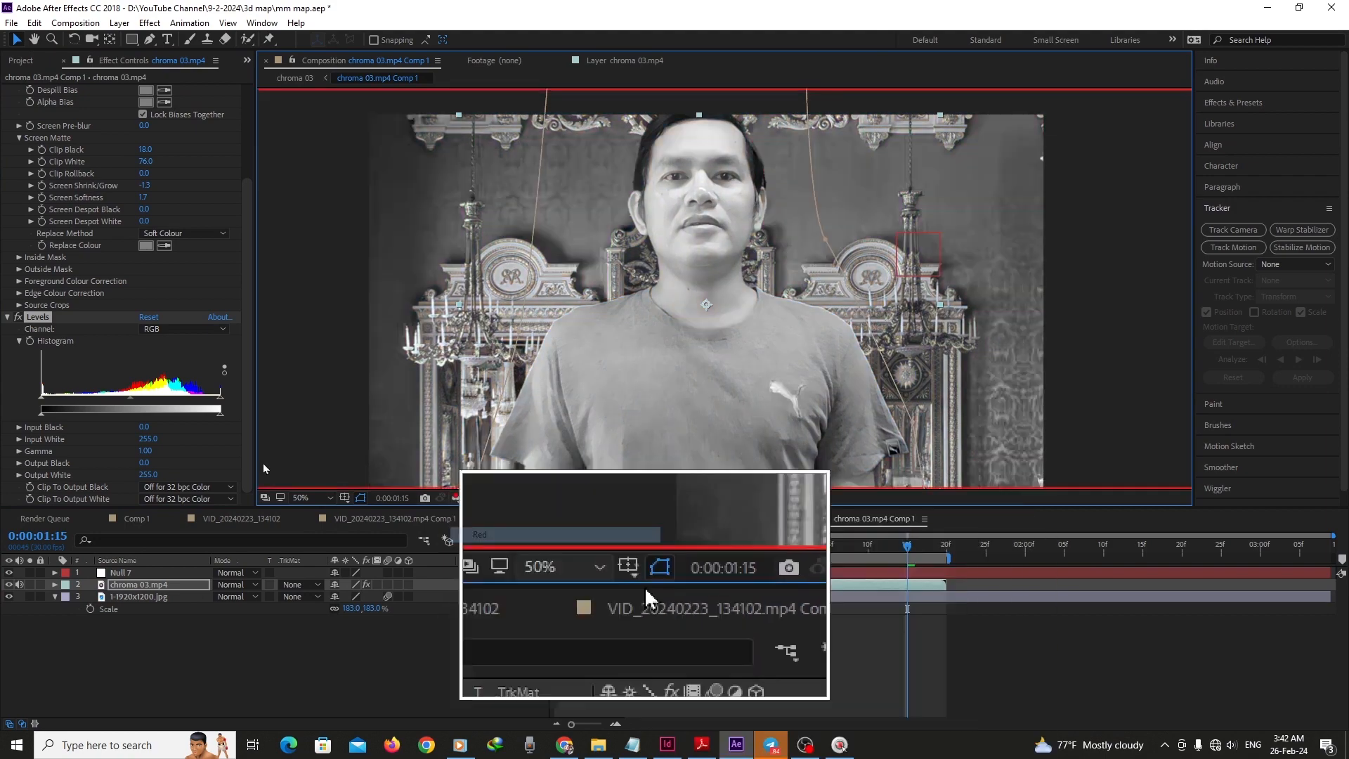
Match the subject's red and green channels to the background in Levels, setting Green Gamma to 0.64
left_click(184, 329)
left_click_drag(41, 404, 79, 404)
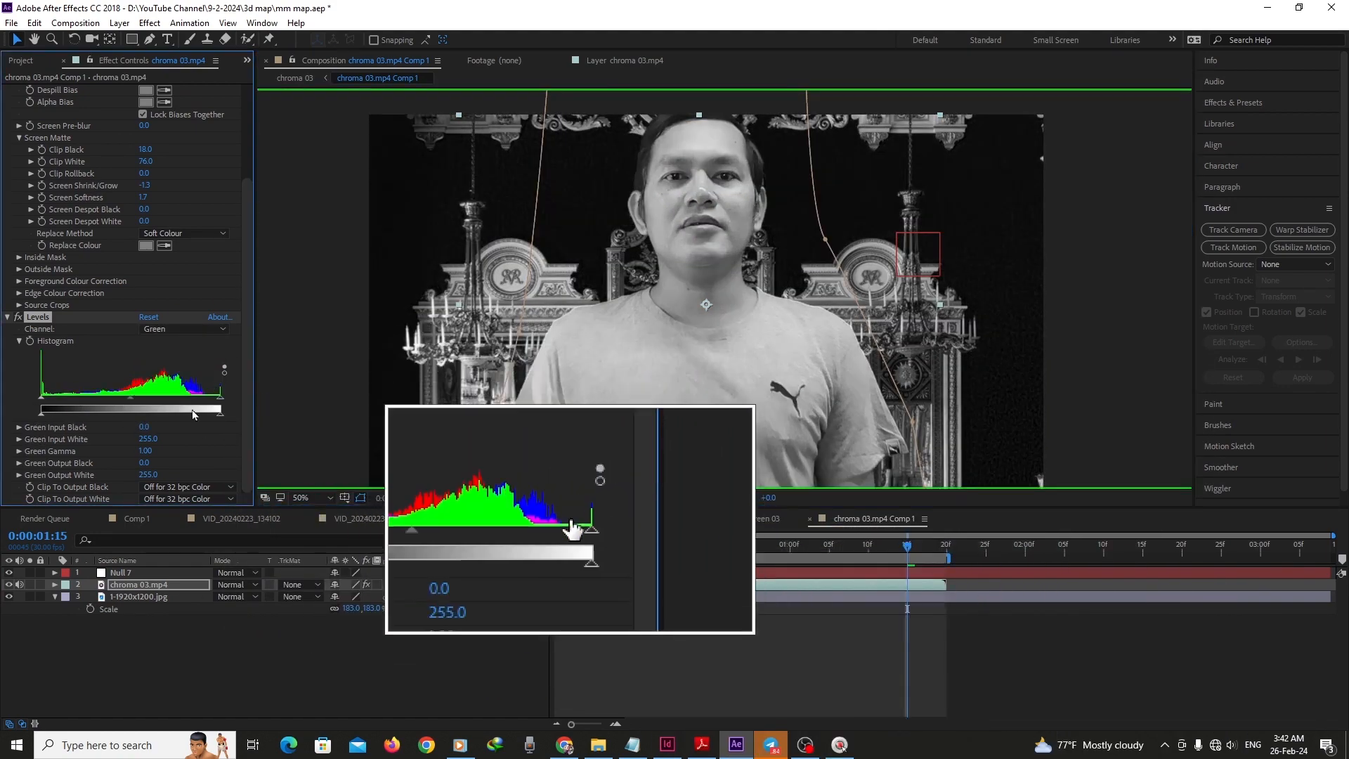
left_click_drag(131, 397, 161, 401)
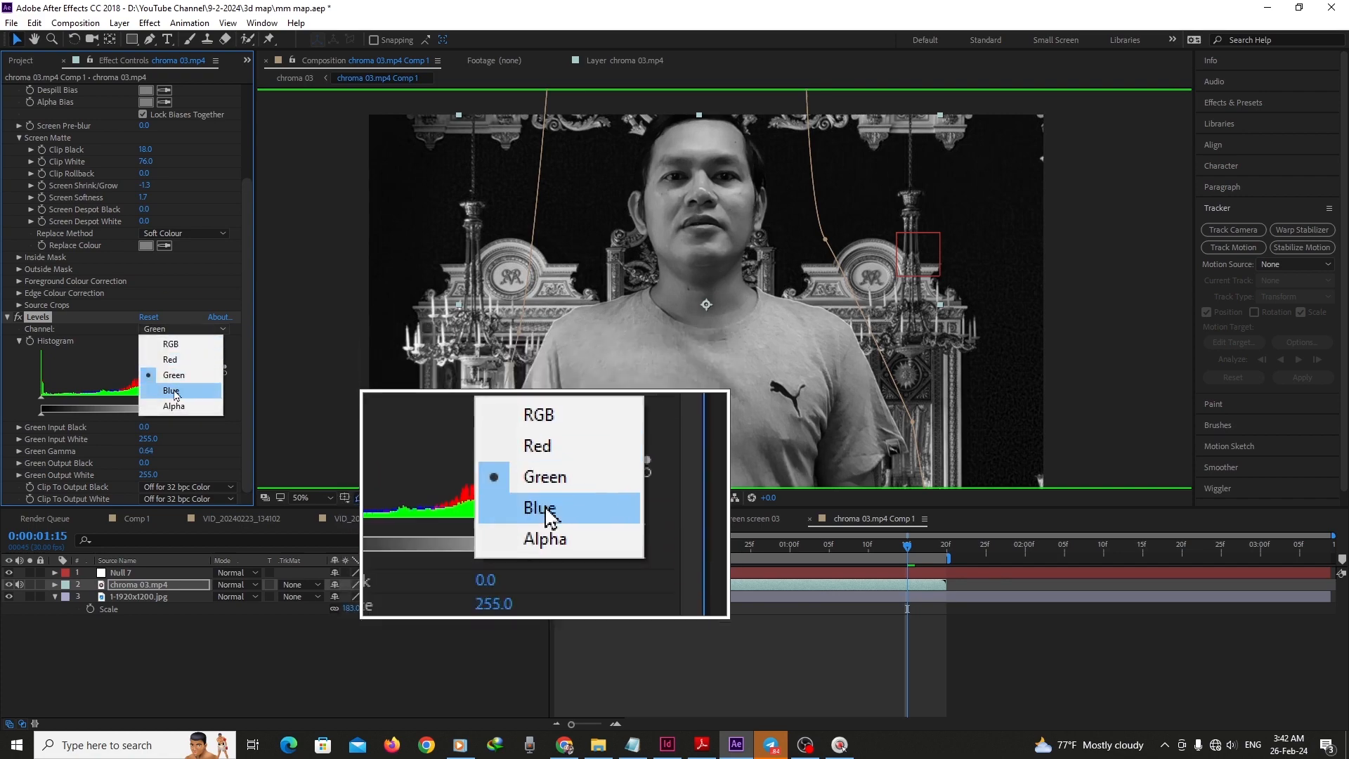
Match the subject's blue channel to the background in Levels with Blue Input Black 39.0 and Blue Gamma 0.95
left_click(173, 391)
left_click_drag(42, 397, 70, 400)
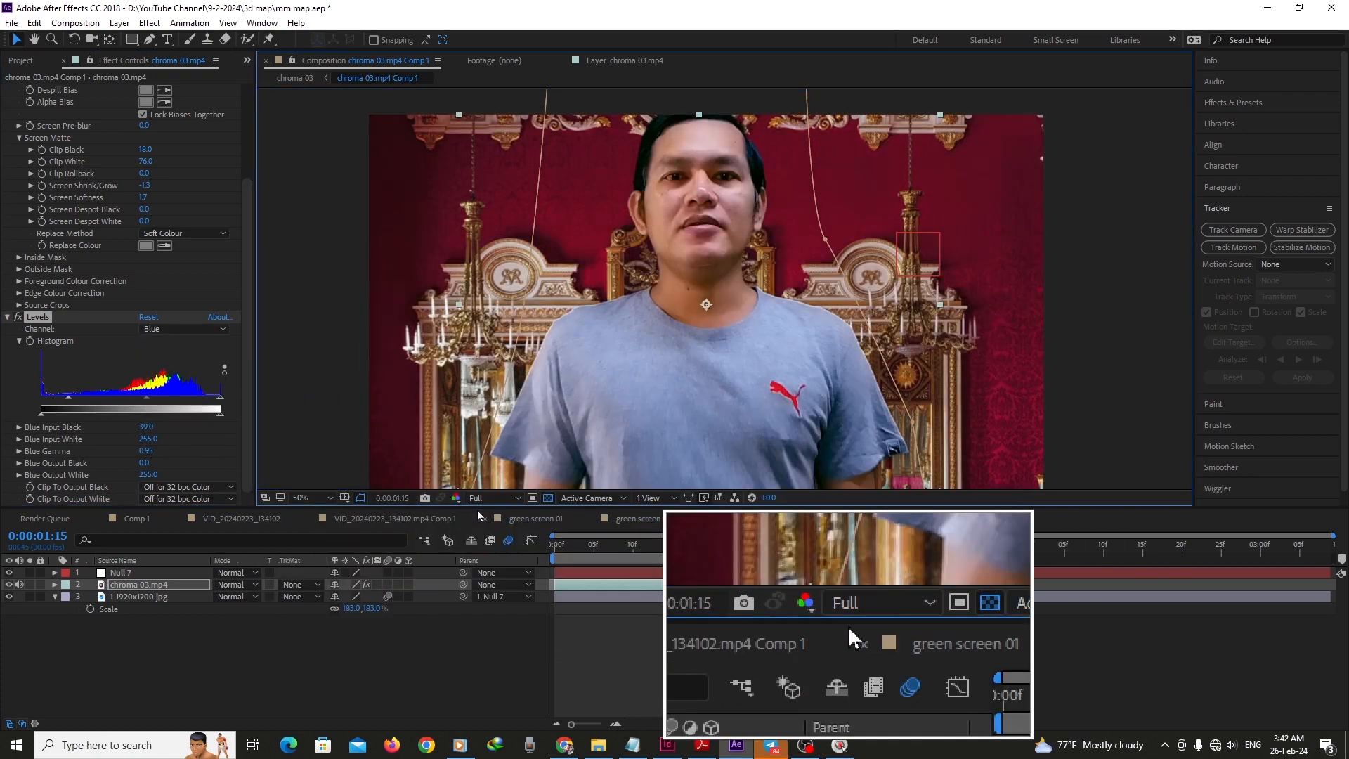
key("ctrl+z")
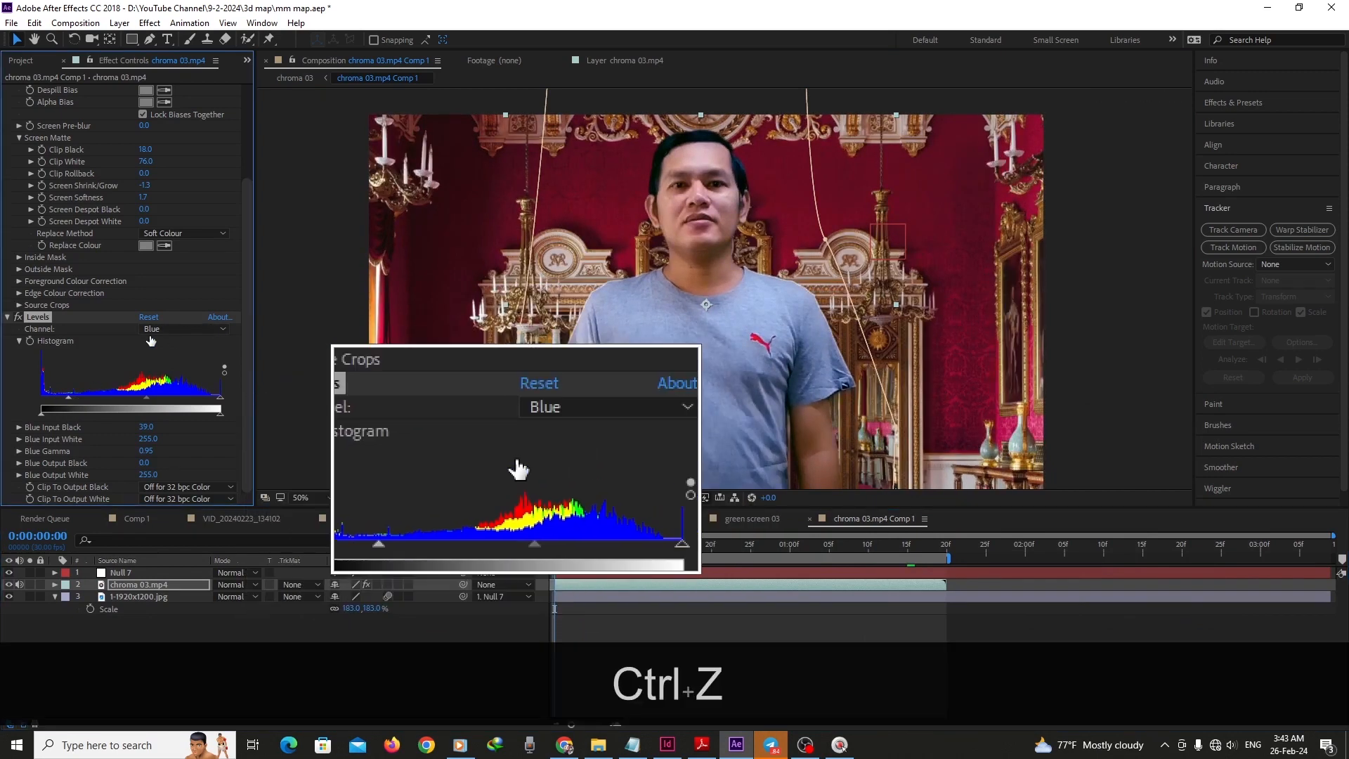
Set the Levels RGB Input Black to 13.0 on chroma 03.mp4 and play back the color-matched composite
left_click(183, 329)
left_click(161, 345)
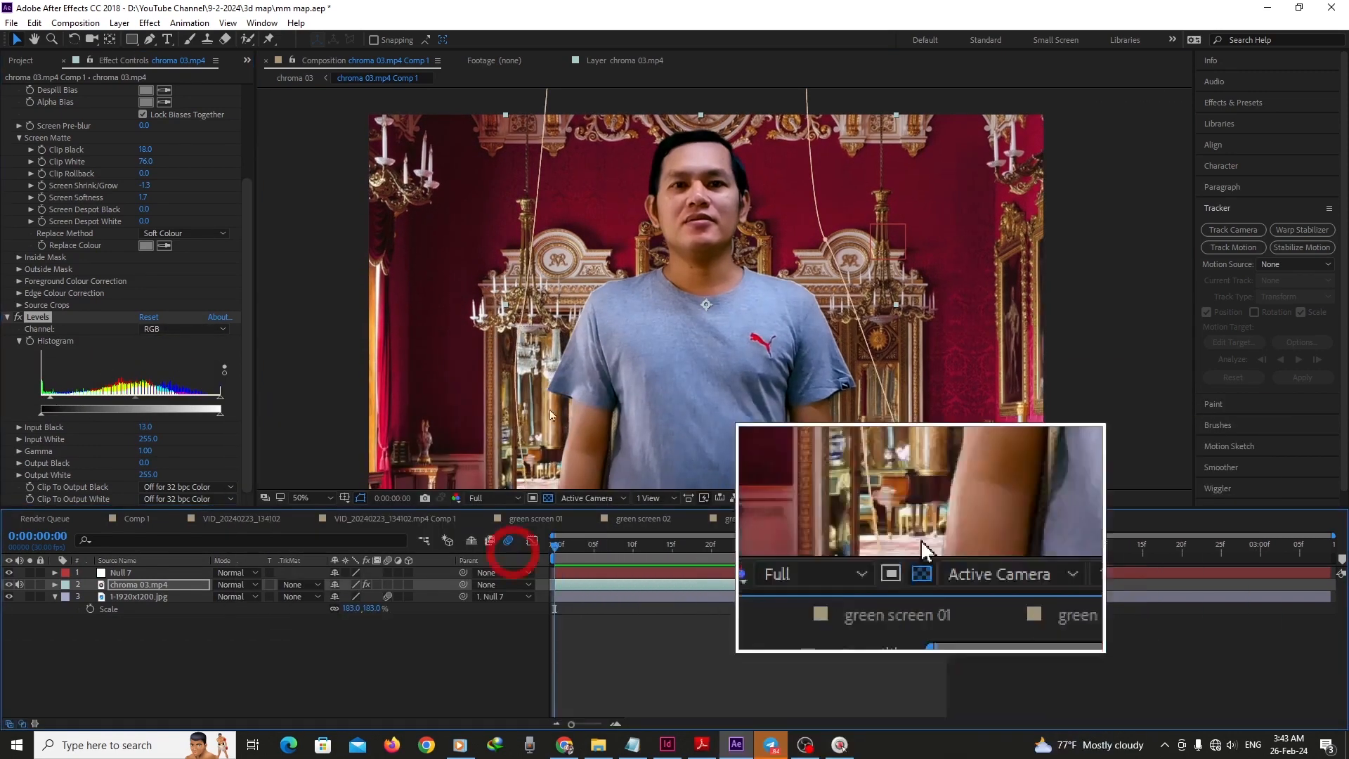
key("space")
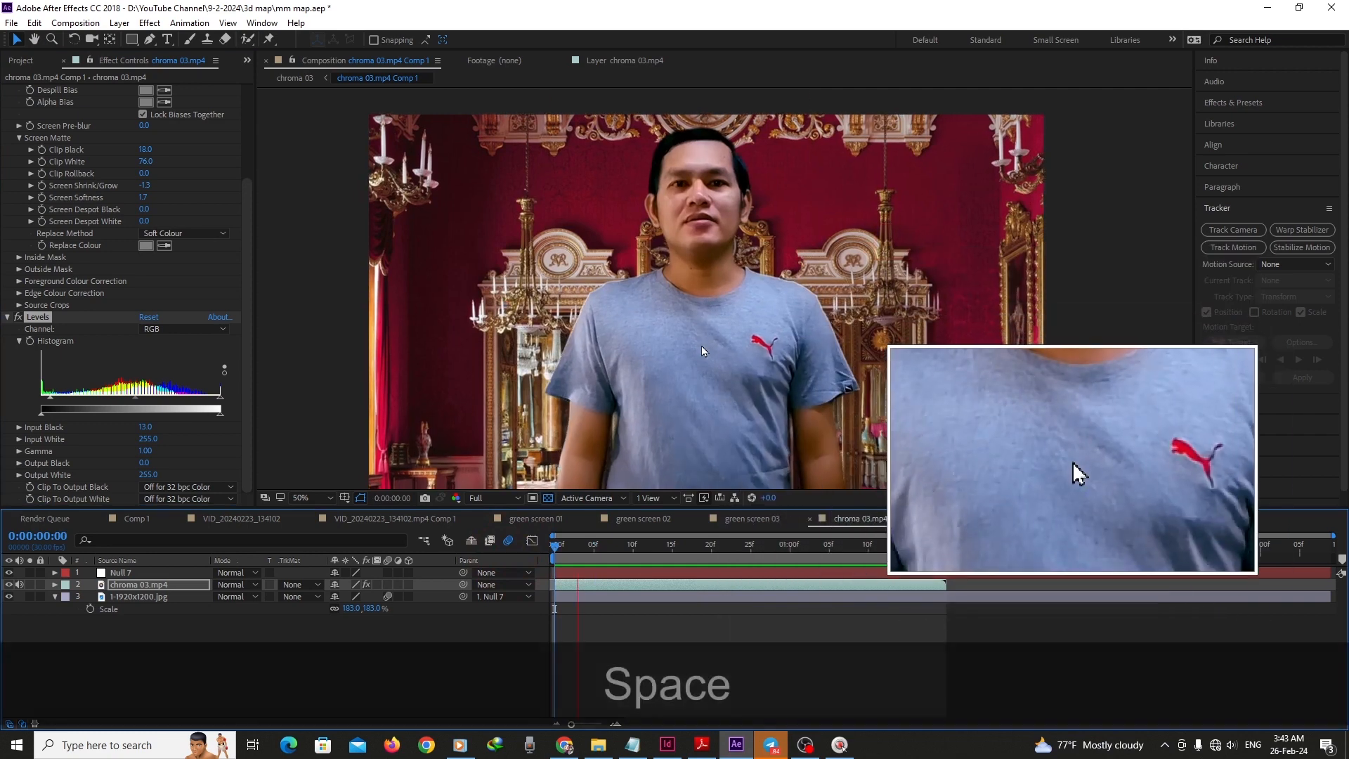